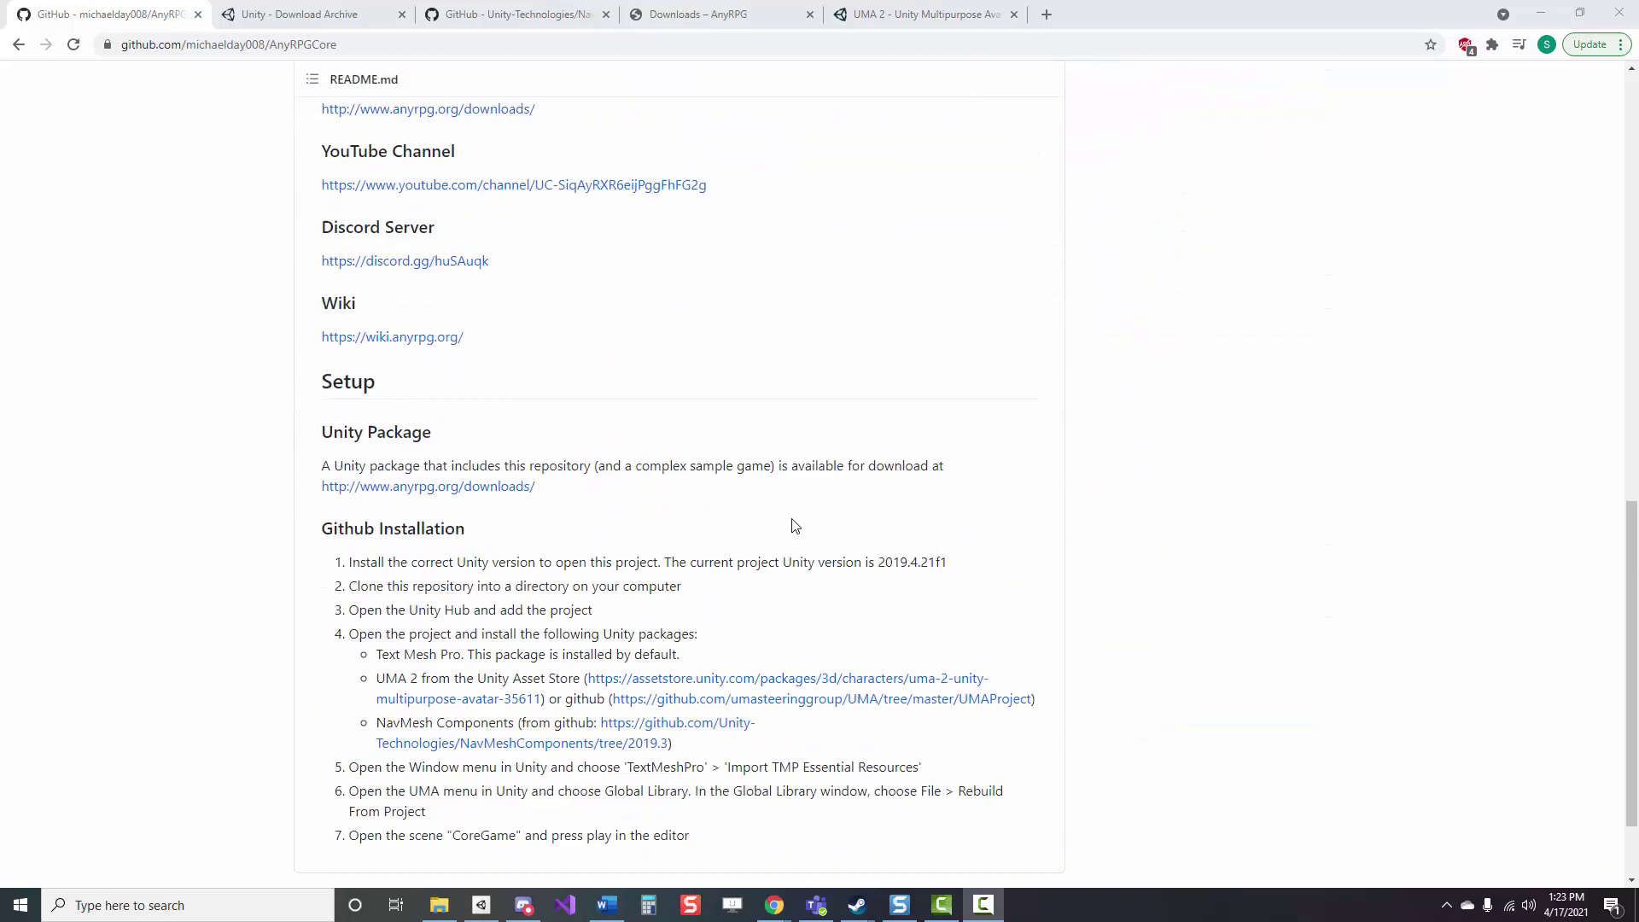
Step: Scroll the AnyRPGCore README to the Setup section's Github Installation steps requiring Unity 2019.4.21f1
{"action": "scroll", "coordinate": [794, 525], "scroll_direction": "up", "scroll_amount": 7}
{"action": "scroll", "coordinate": [794, 525], "scroll_direction": "down", "scroll_amount": 9}
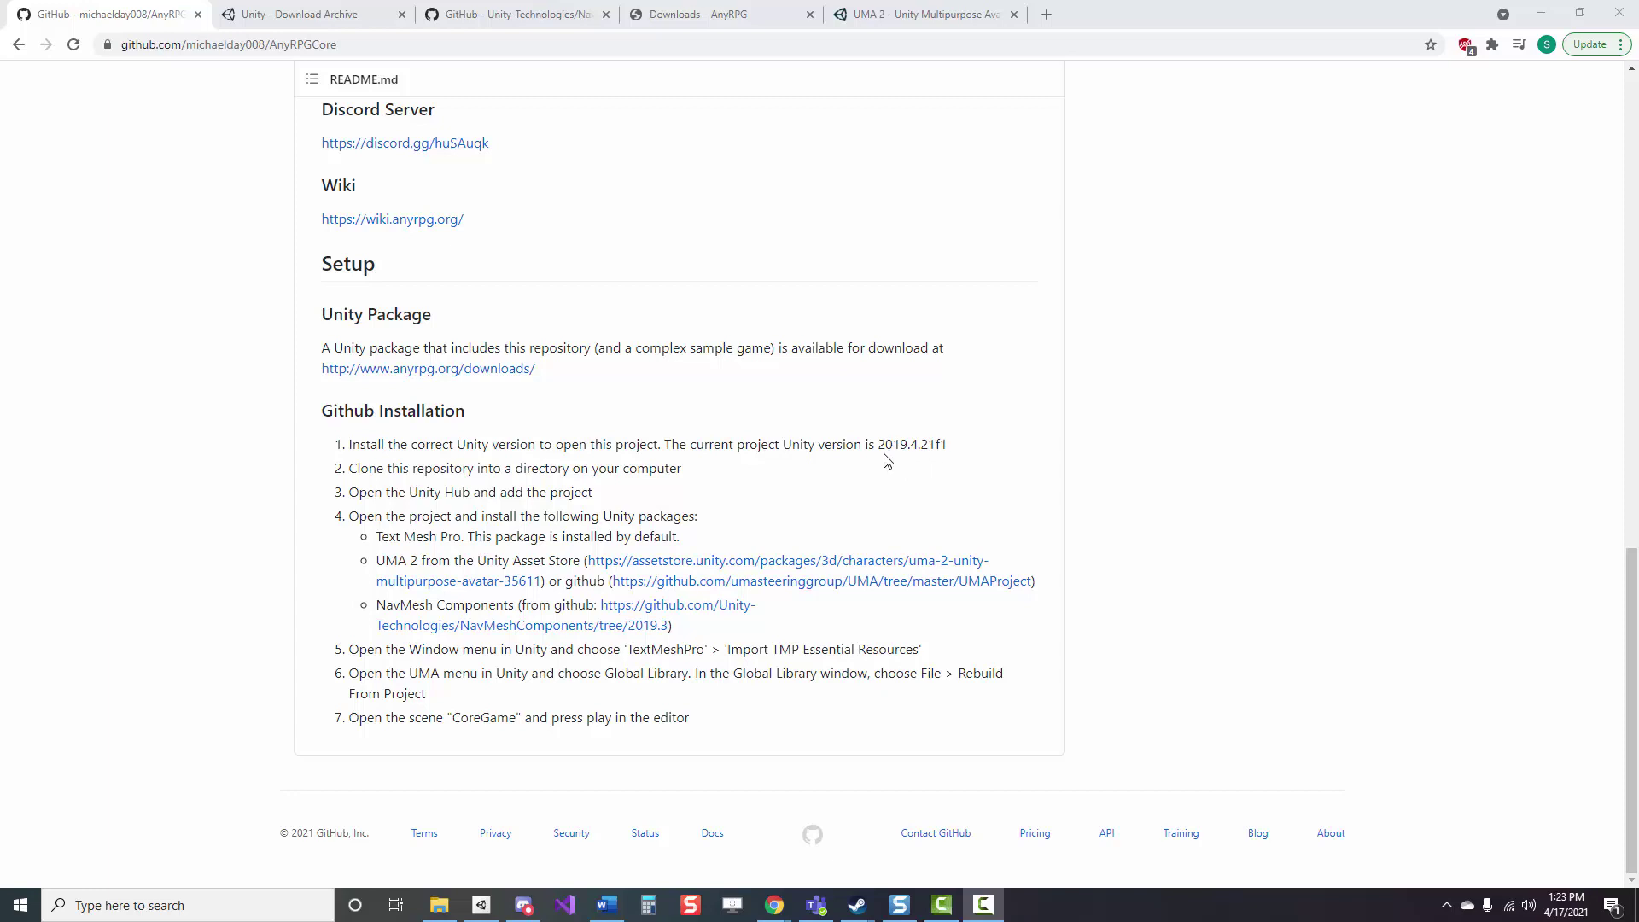
Step: Browse the Unity 2019.x download archive's 2019.4 versions, then go back to the AnyRPGCore README
{"action": "left_click", "coordinate": [285, 15]}
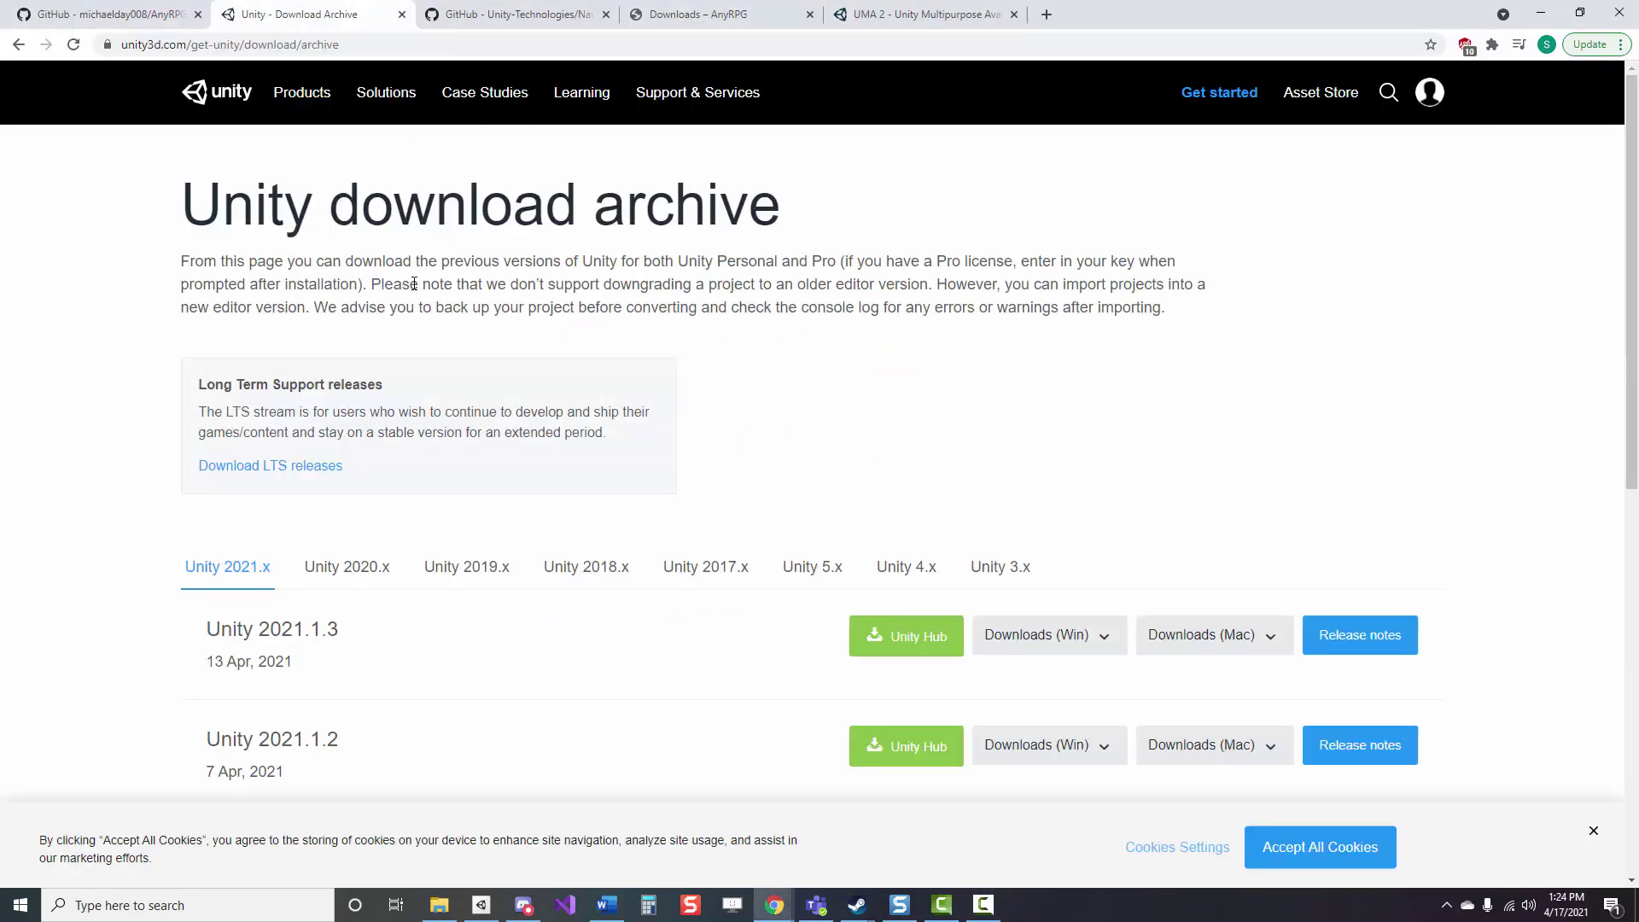
{"action": "scroll", "coordinate": [981, 344], "scroll_direction": "down", "scroll_amount": 2}
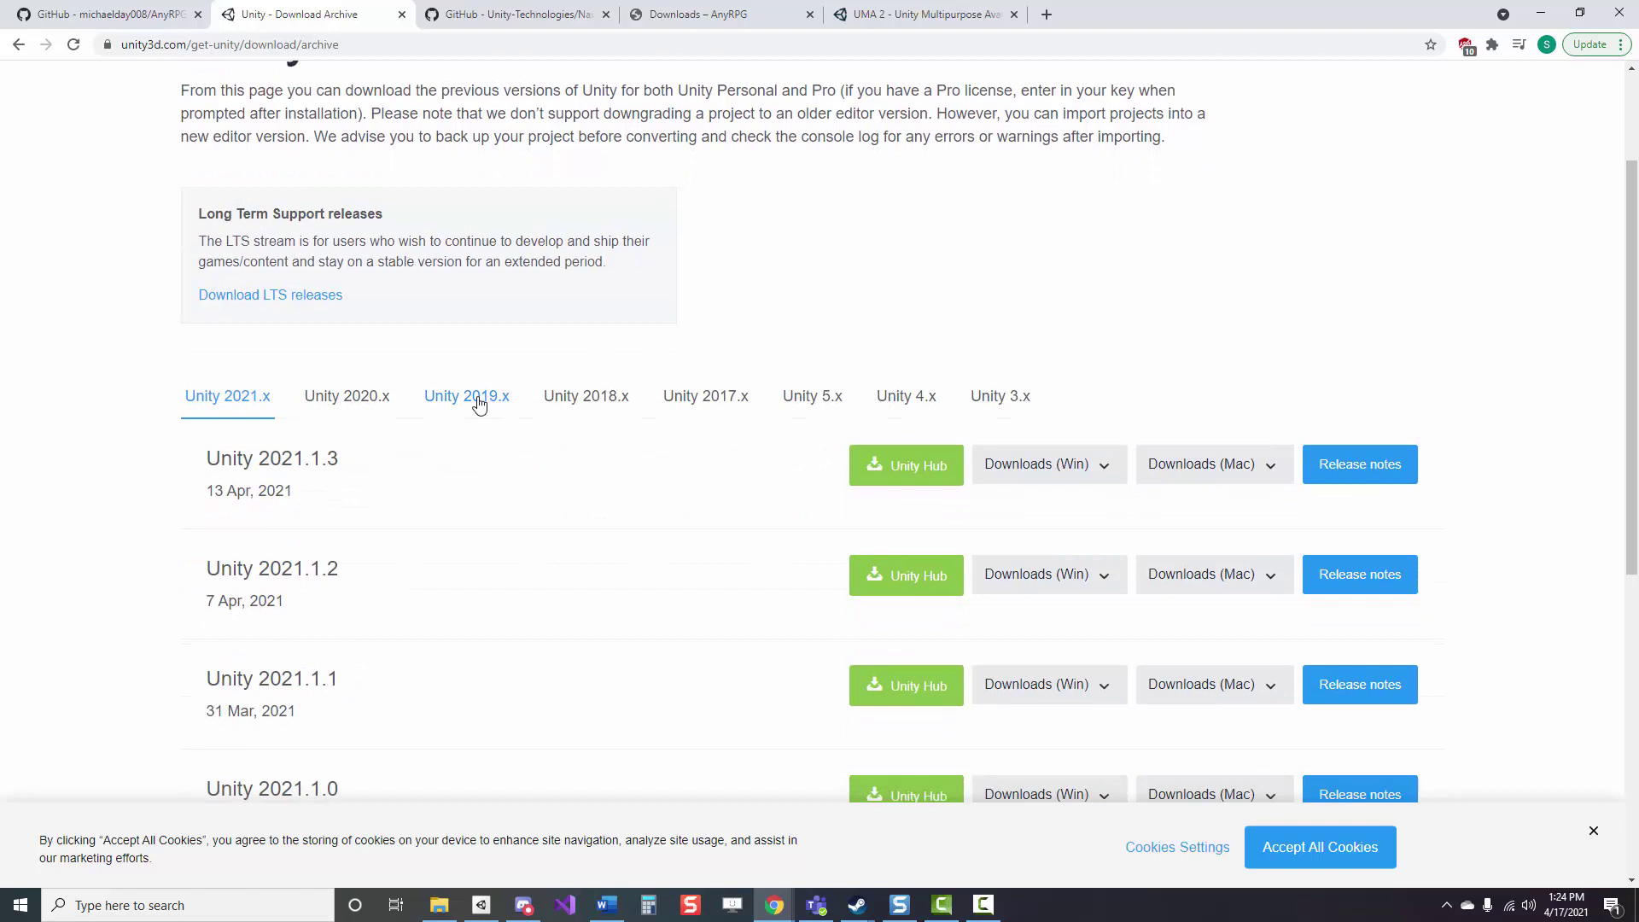
{"action": "left_click", "coordinate": [478, 406]}
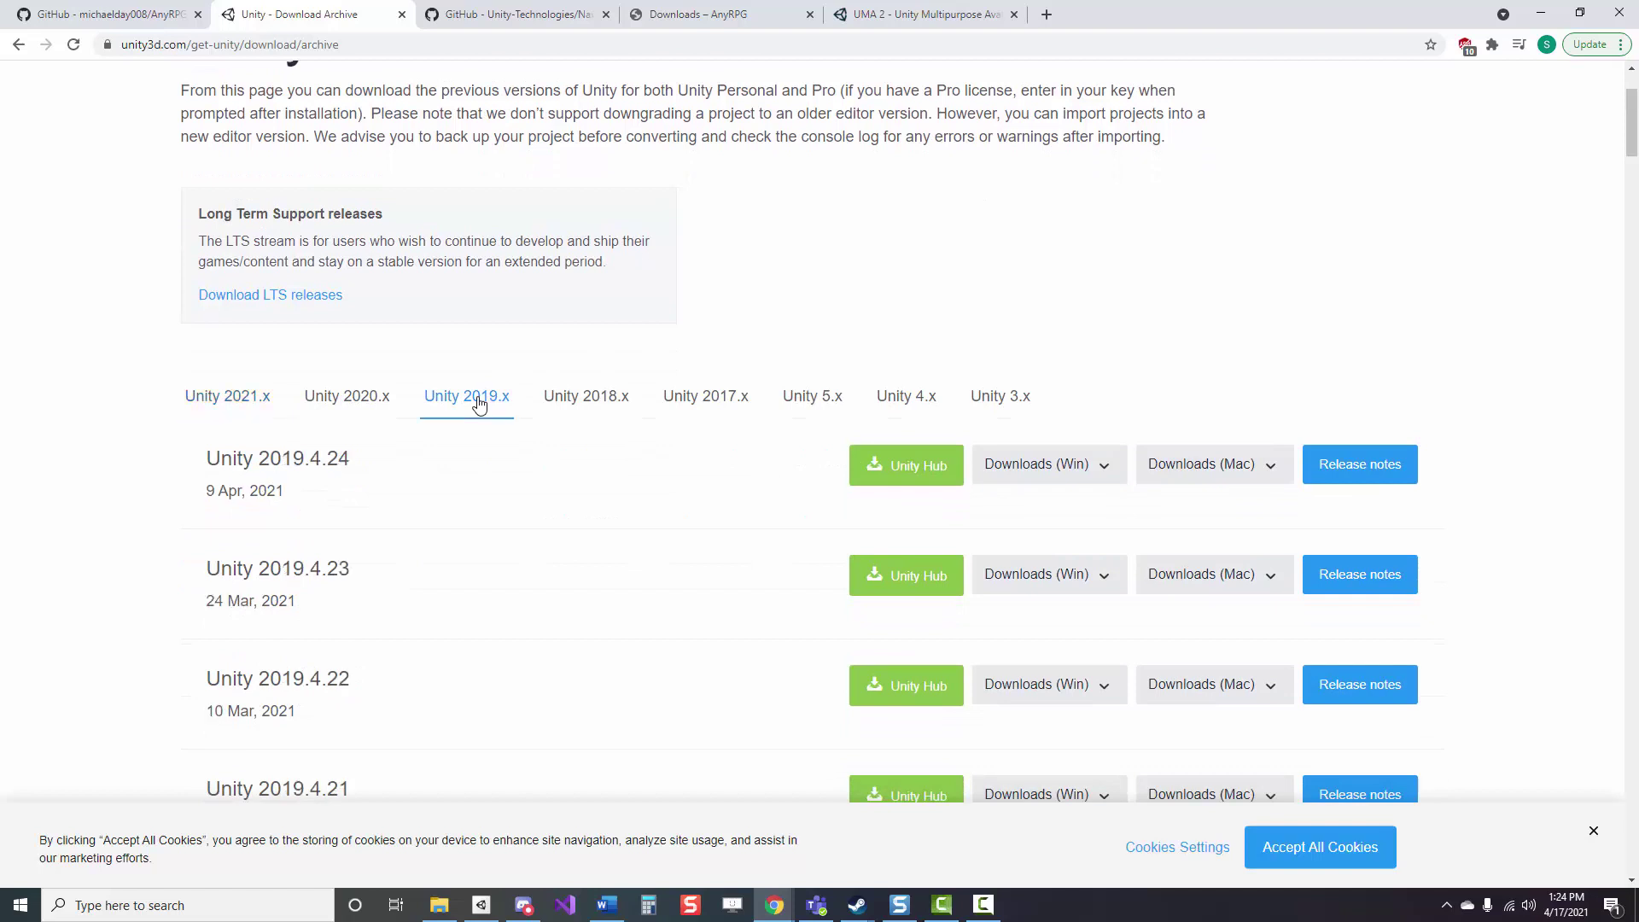
{"action": "scroll", "coordinate": [479, 405], "scroll_direction": "down", "scroll_amount": 4}
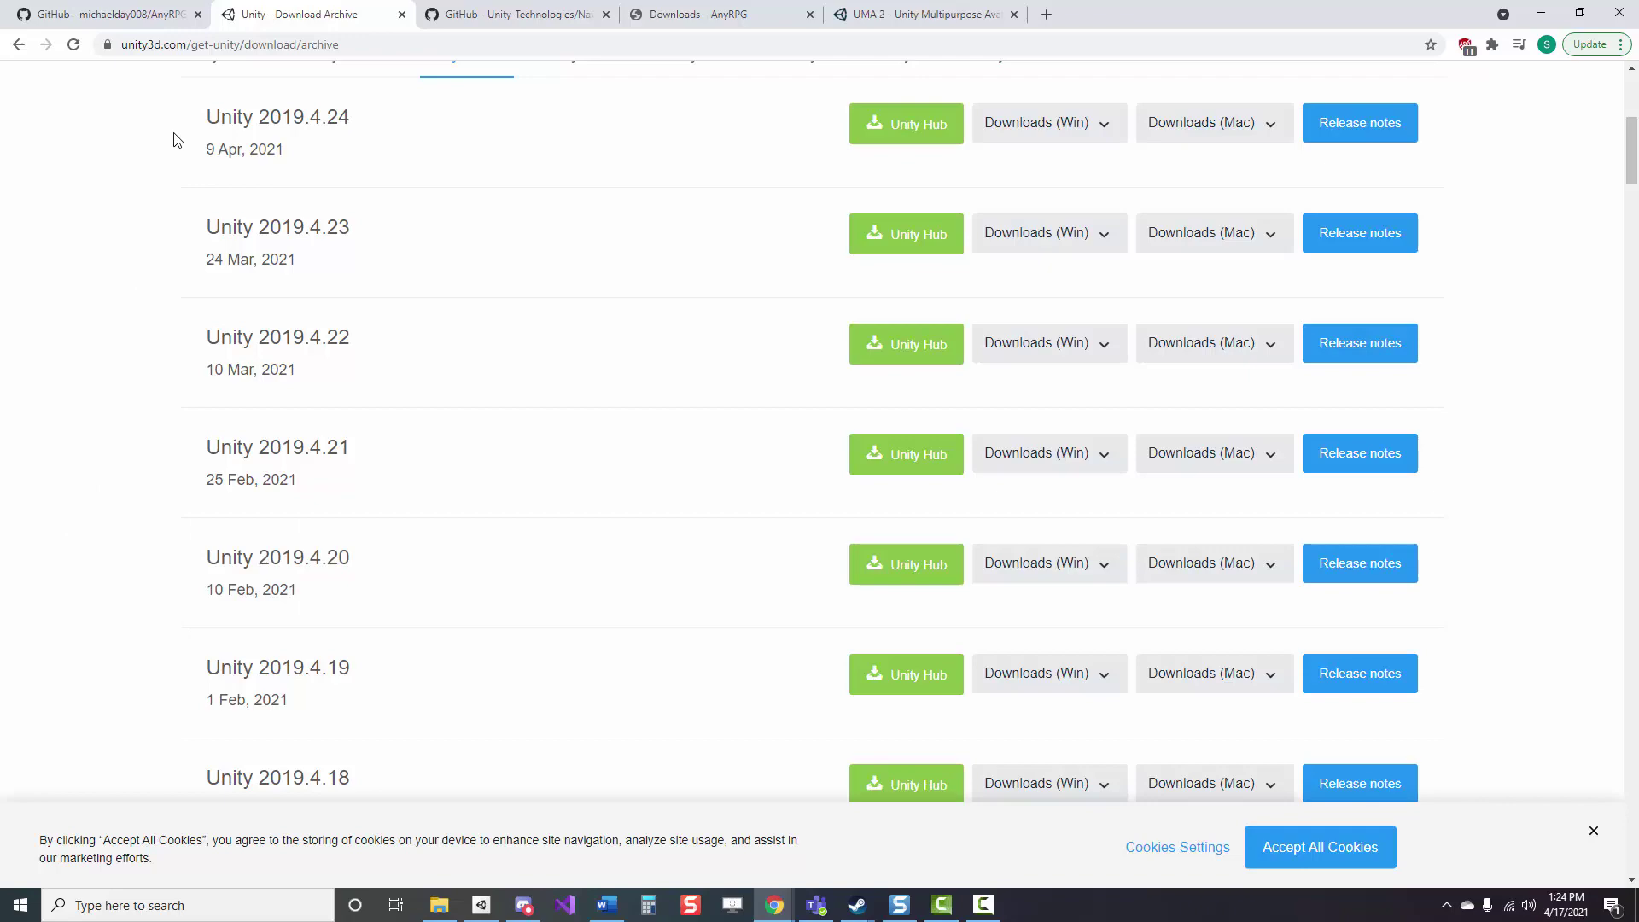
{"action": "left_click", "coordinate": [142, 28]}
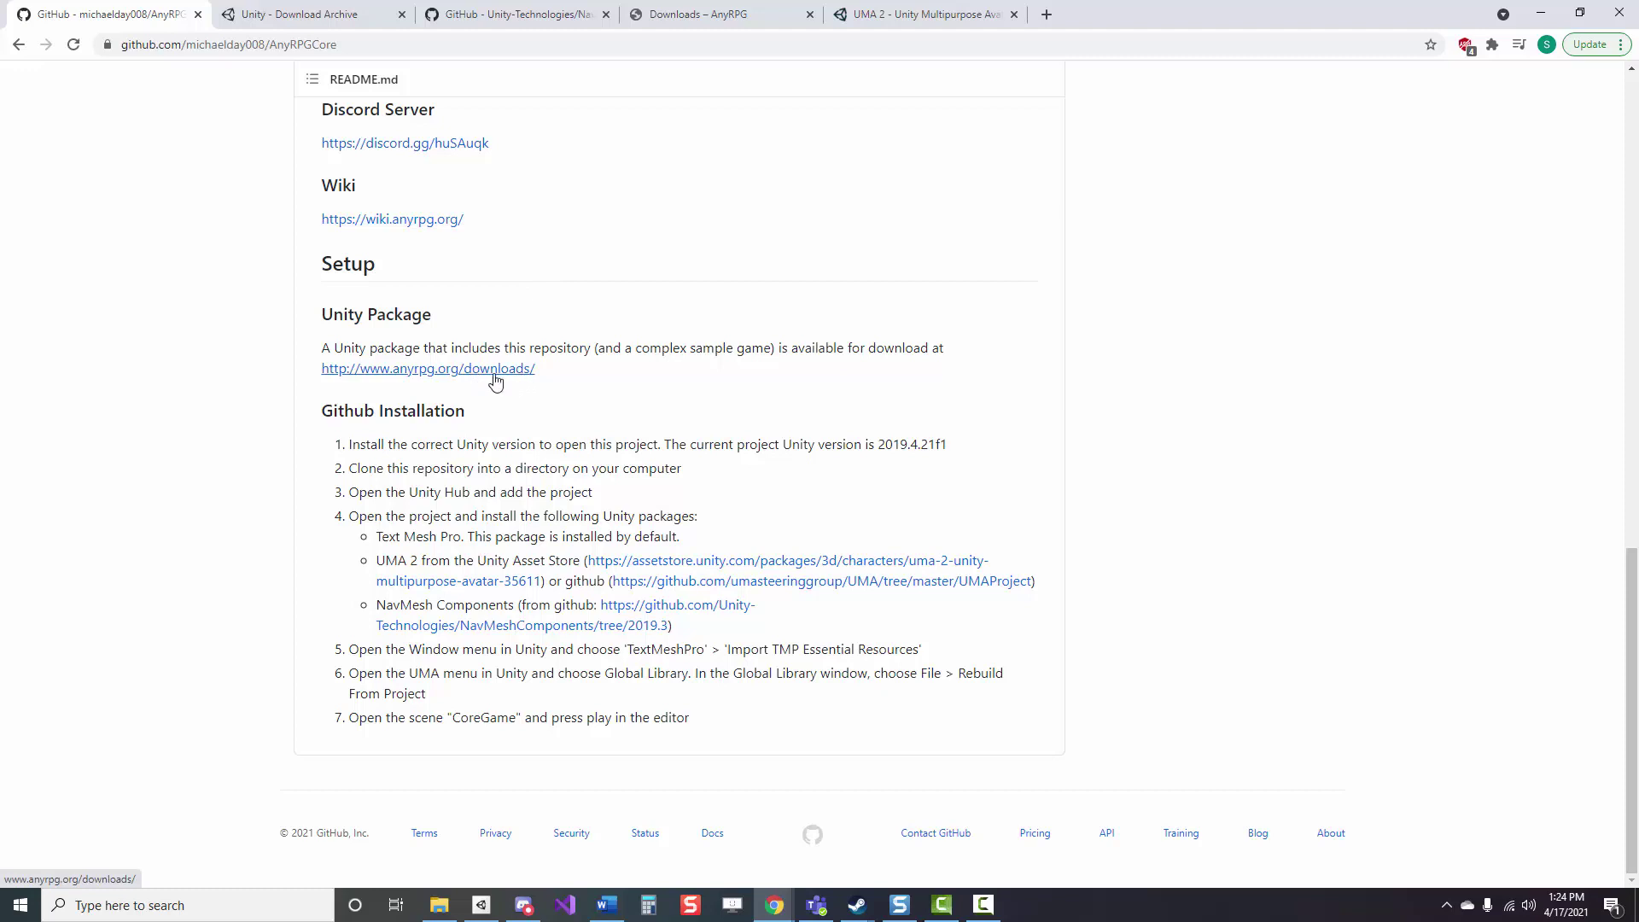
Step: Download the AnyRPG Engine 0.10.1a Unity package from the AnyRPG downloads page
{"action": "left_click", "coordinate": [673, 17]}
{"action": "left_click_drag", "start_coordinate": [1630, 403], "coordinate": [1127, 75]}
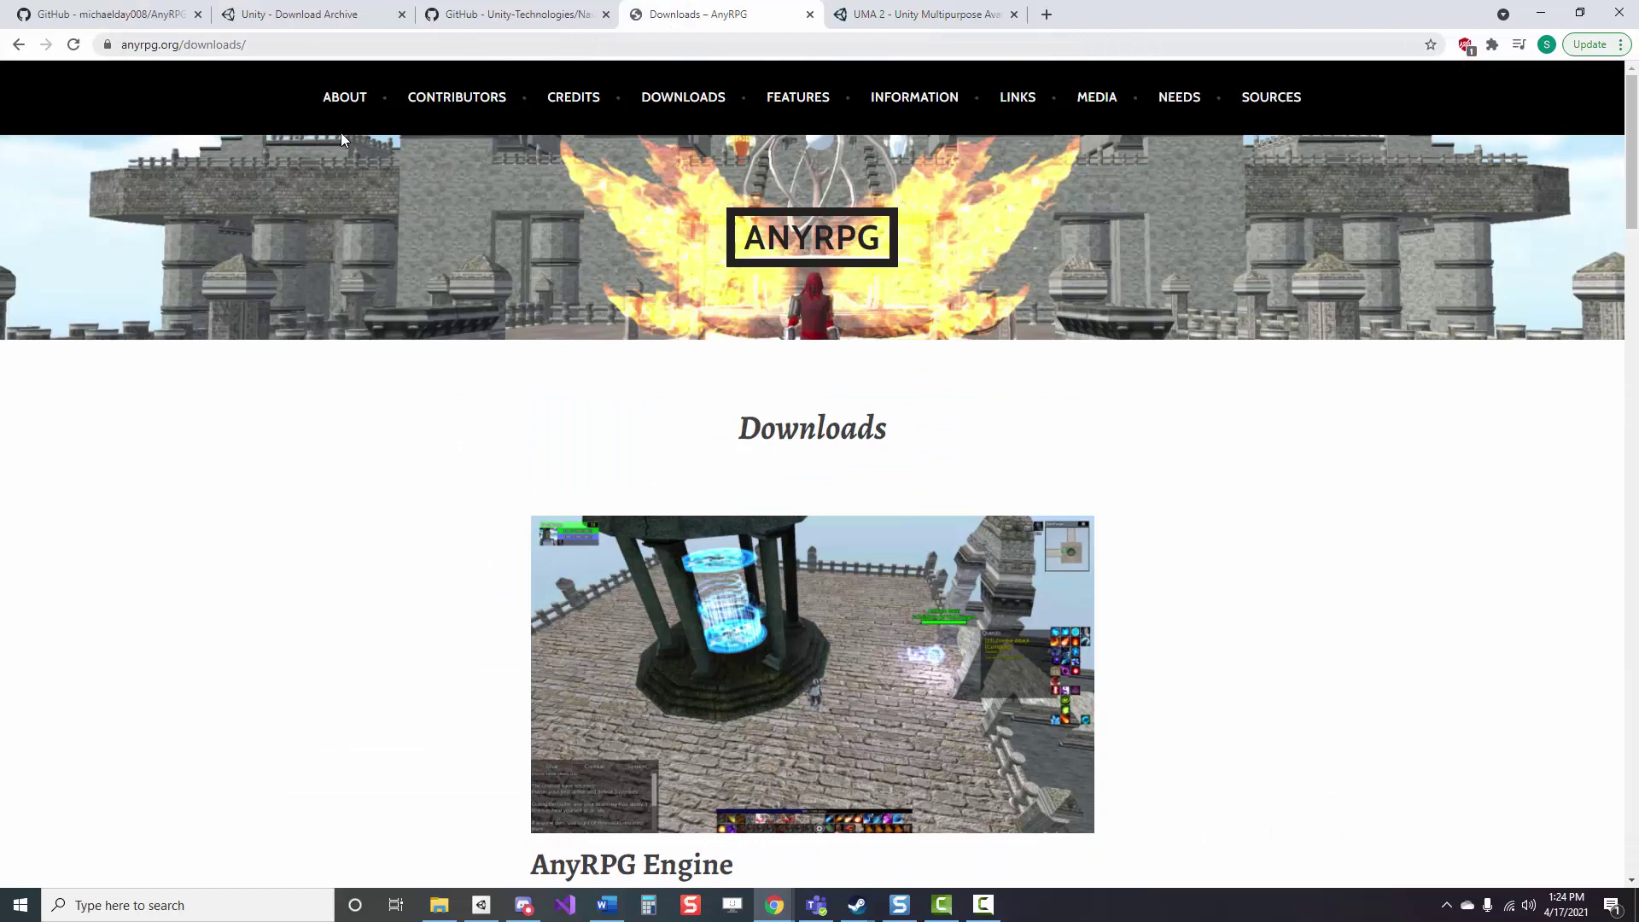
{"action": "scroll", "coordinate": [1272, 559], "scroll_direction": "down", "scroll_amount": 3}
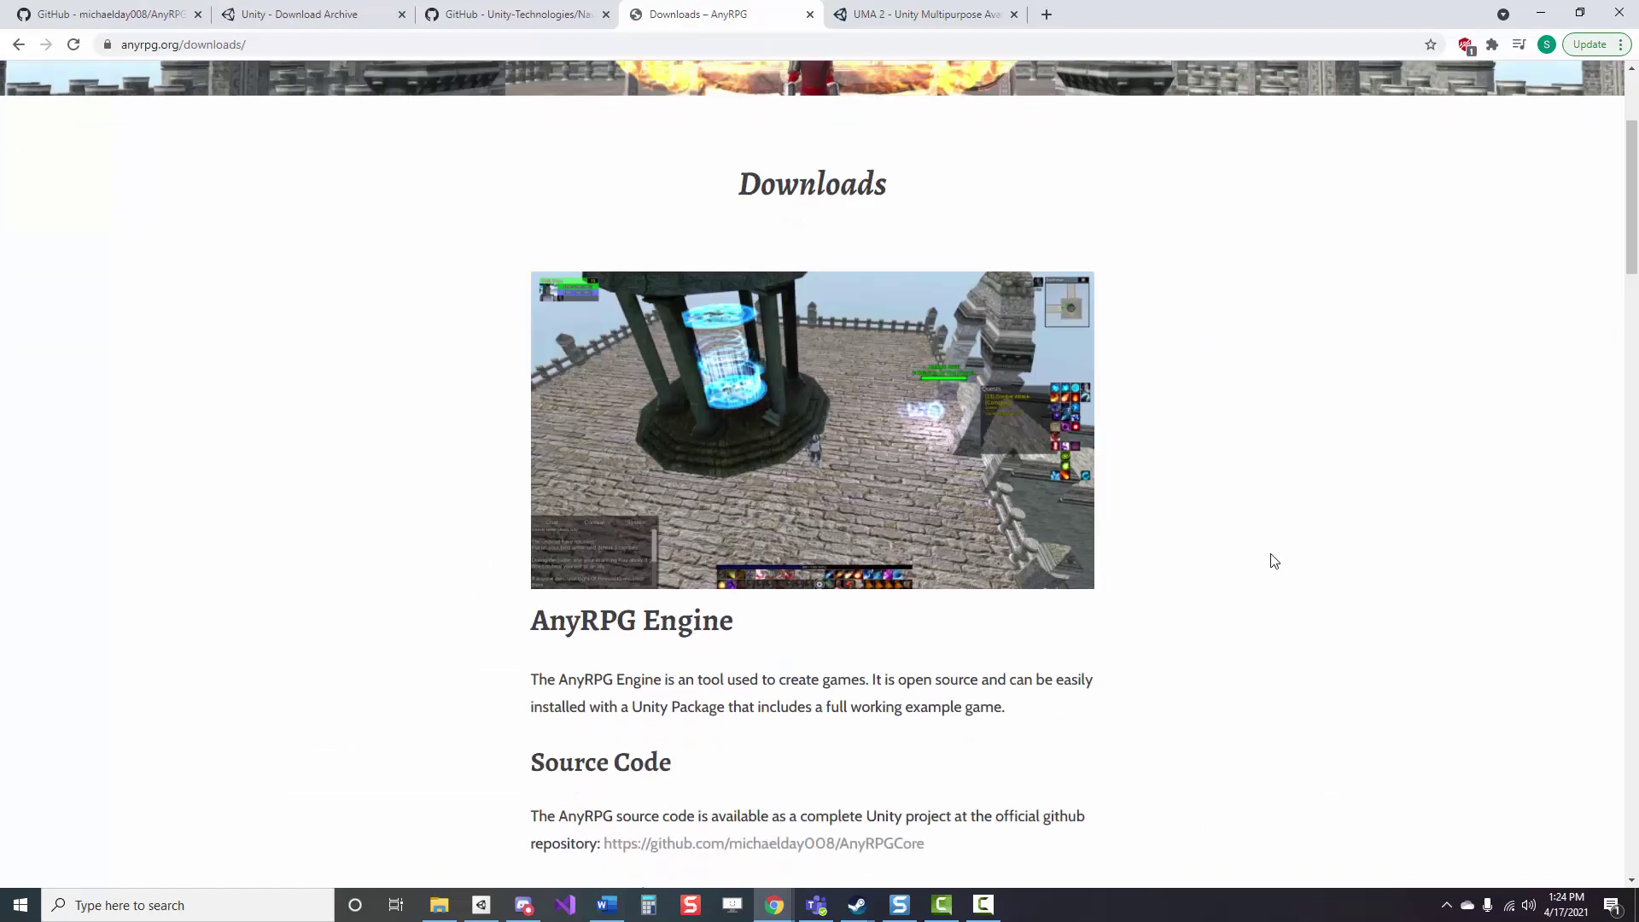
{"action": "scroll", "coordinate": [1273, 560], "scroll_direction": "down", "scroll_amount": 3}
{"action": "scroll", "coordinate": [1273, 560], "scroll_direction": "down", "scroll_amount": 6}
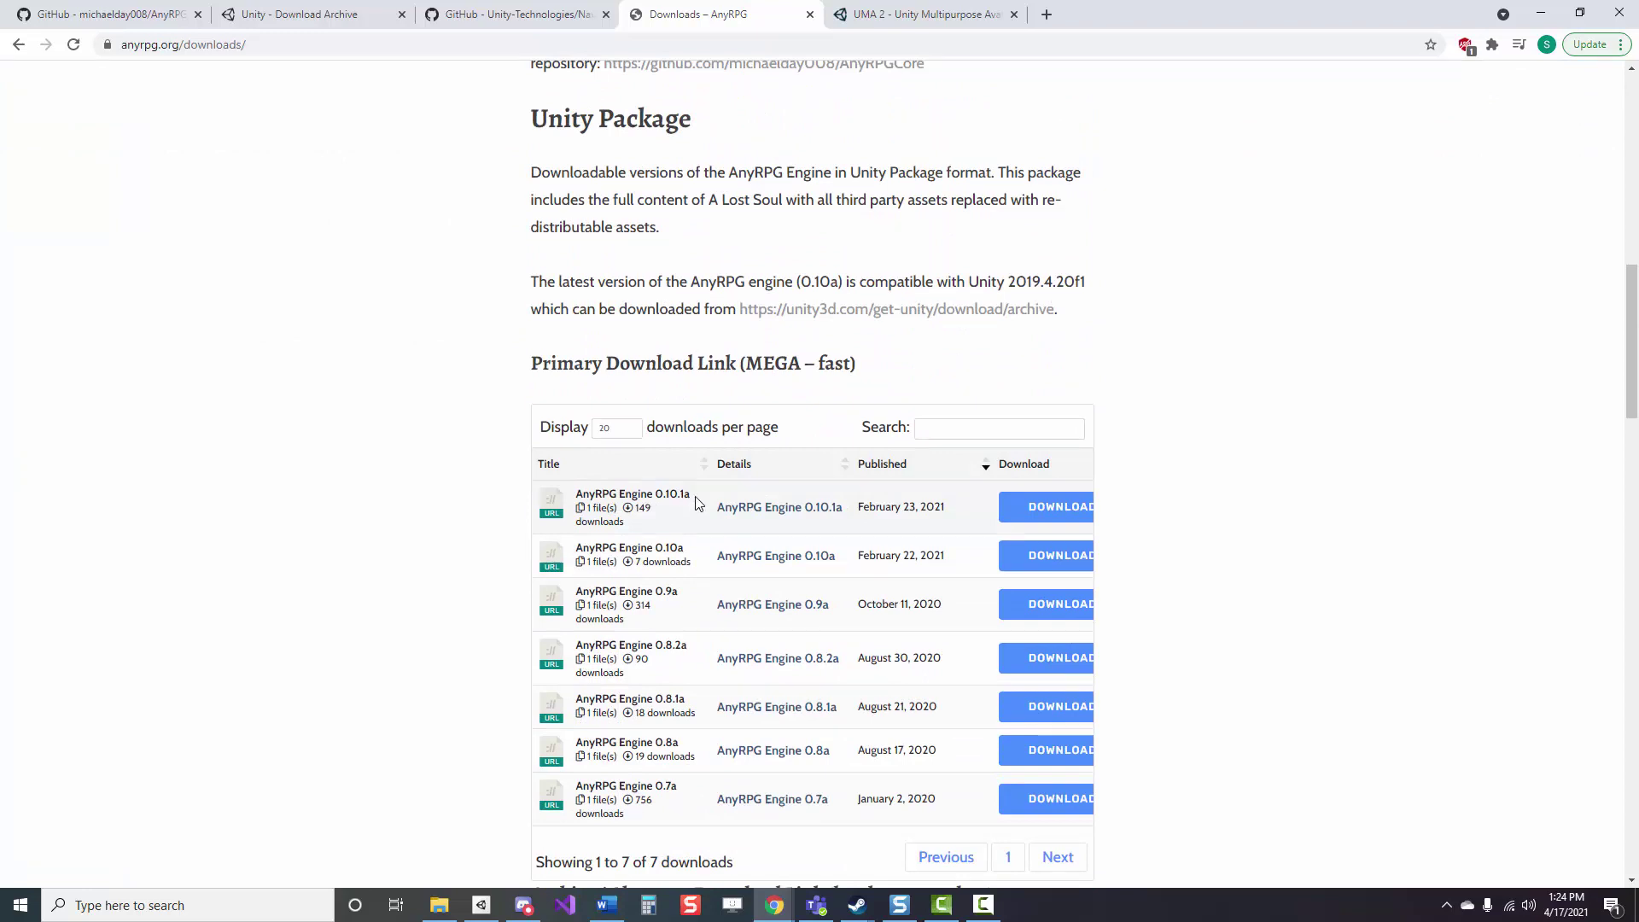
{"action": "left_click_drag", "start_coordinate": [696, 502], "coordinate": [575, 496]}
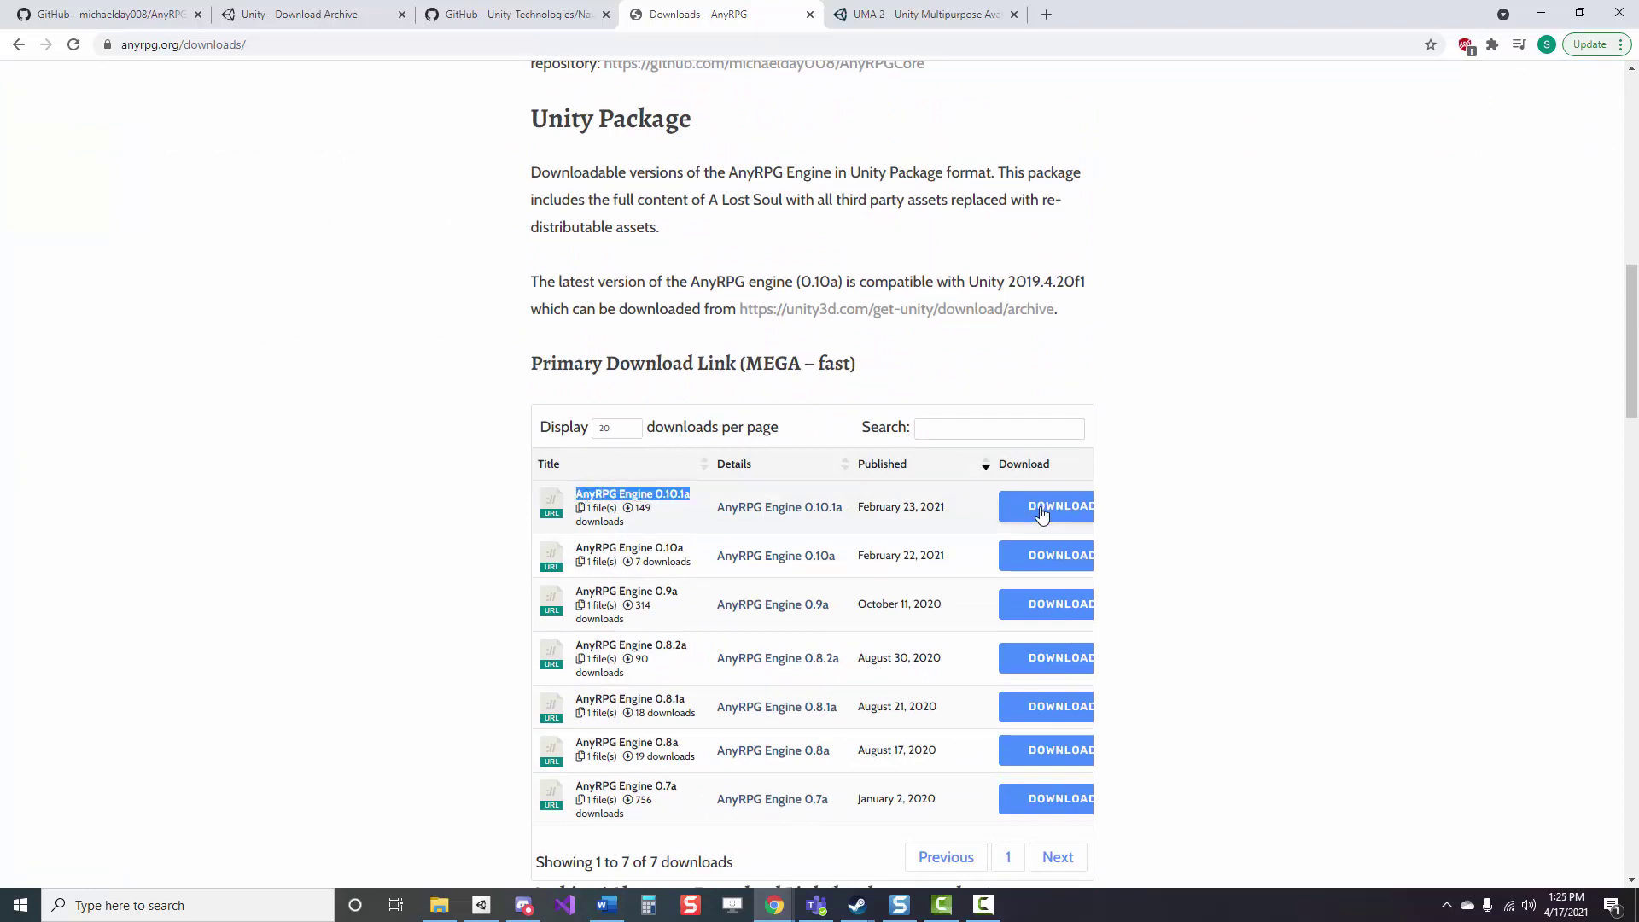
{"action": "left_click", "coordinate": [1183, 506]}
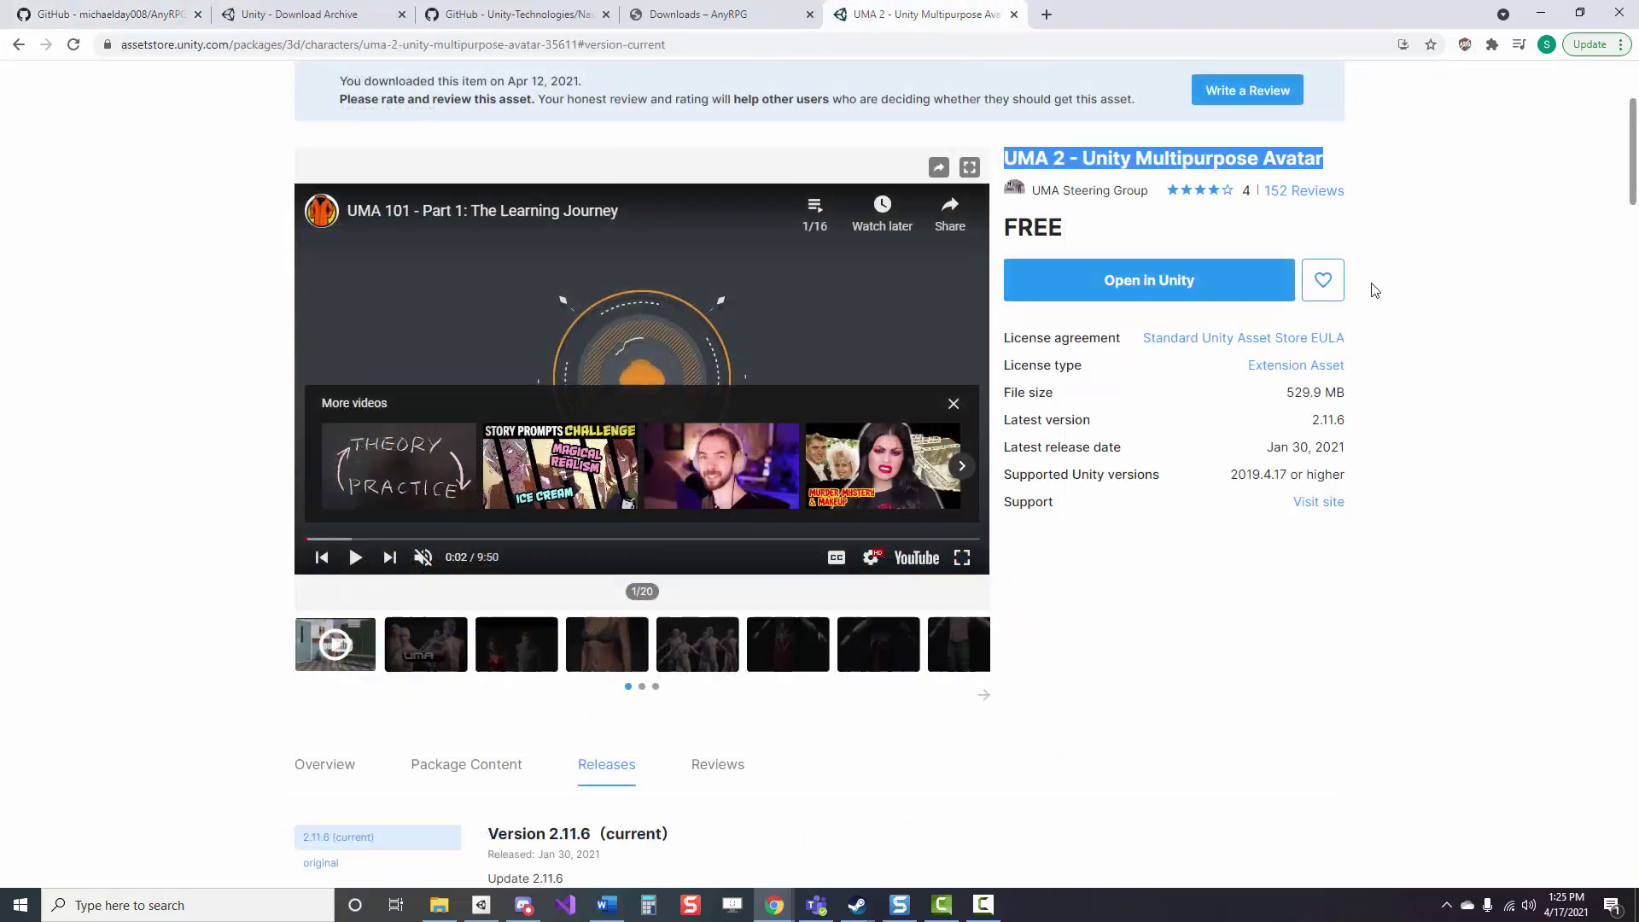
Step: Review the free UMA 2 – Unity Multipurpose Avatar 2.11.6 Asset Store listing
{"action": "scroll", "coordinate": [1375, 290], "scroll_direction": "up", "scroll_amount": 3}
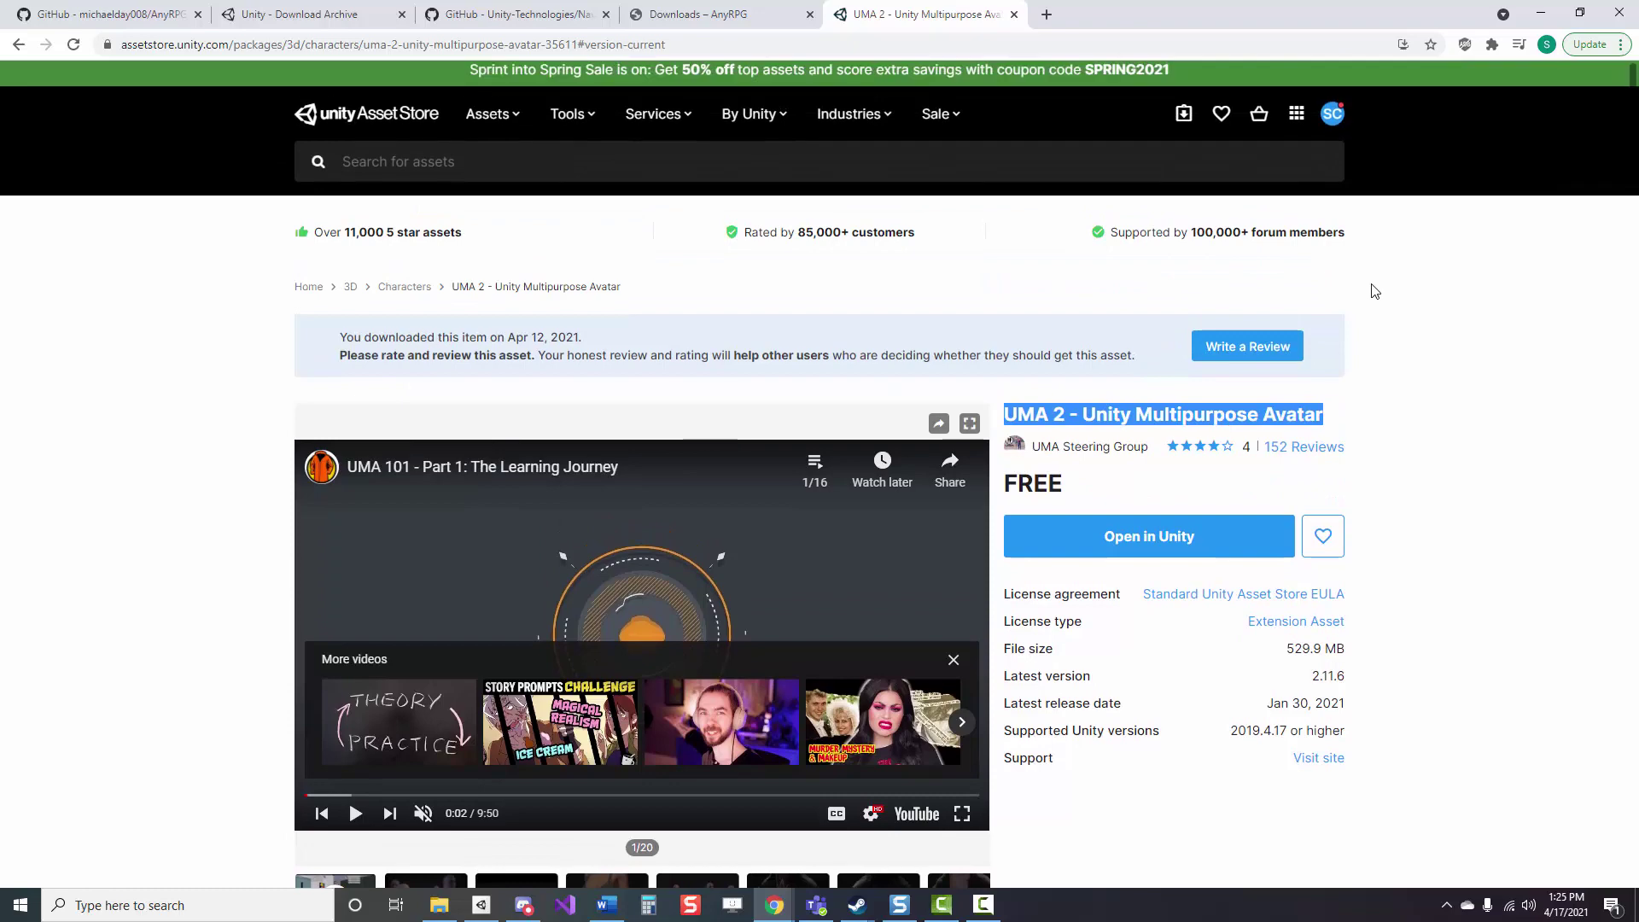
{"action": "left_click", "coordinate": [1431, 478]}
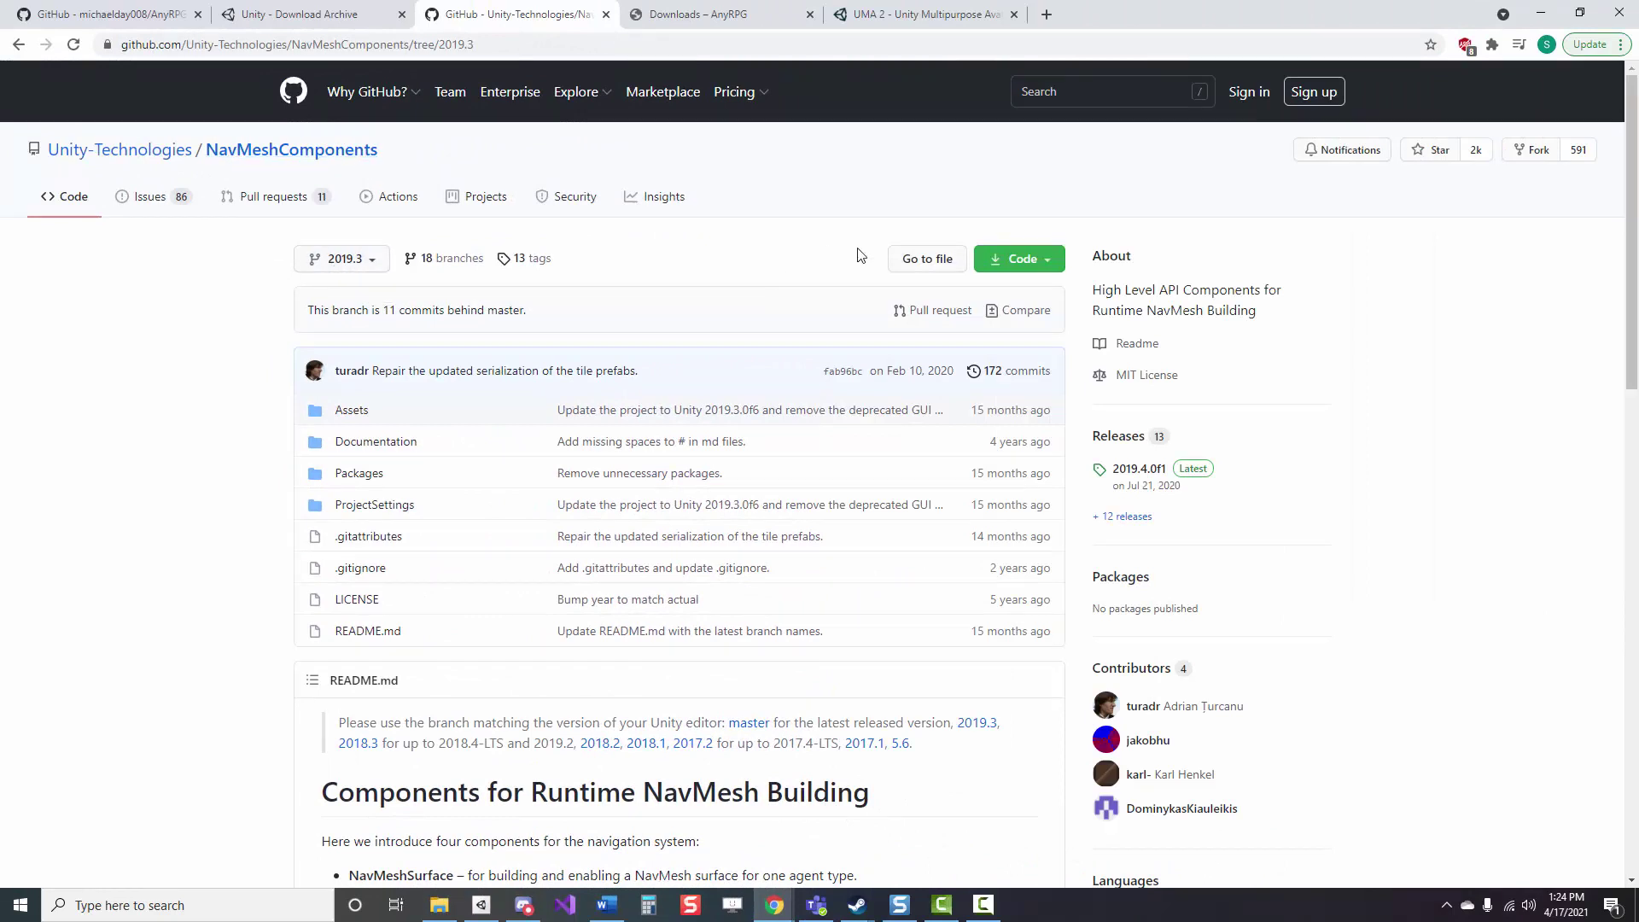
Step: Download the NavMeshComponents 2019.3 branch as a ZIP and locate it in Demo Files
{"action": "left_click", "coordinate": [1036, 259]}
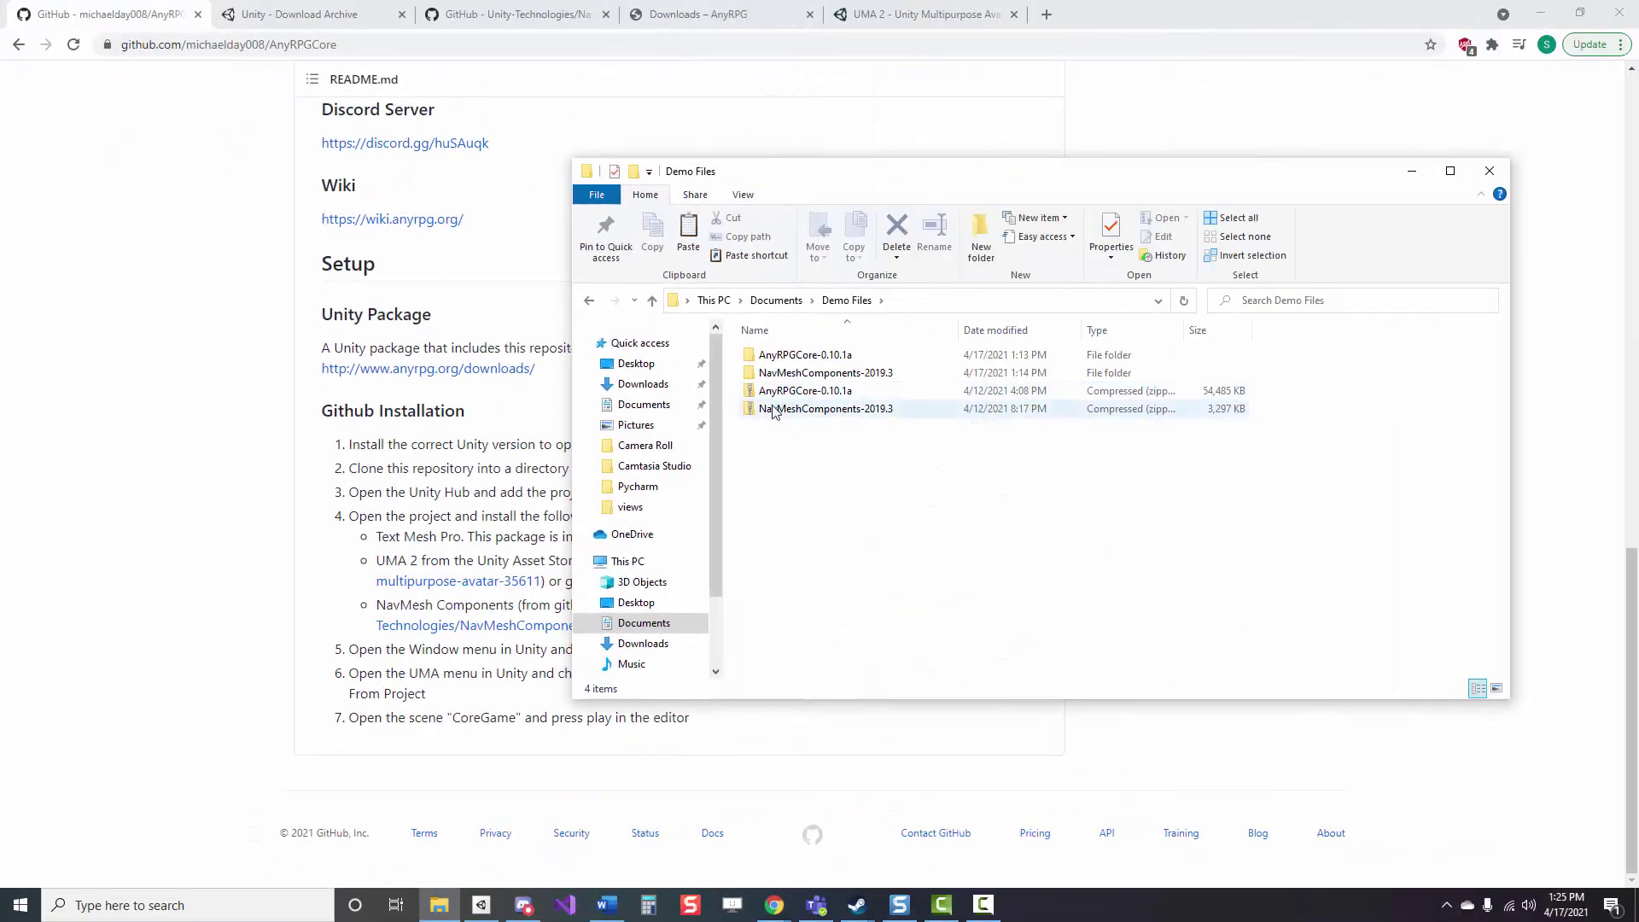
{"action": "right_click", "coordinate": [776, 409]}
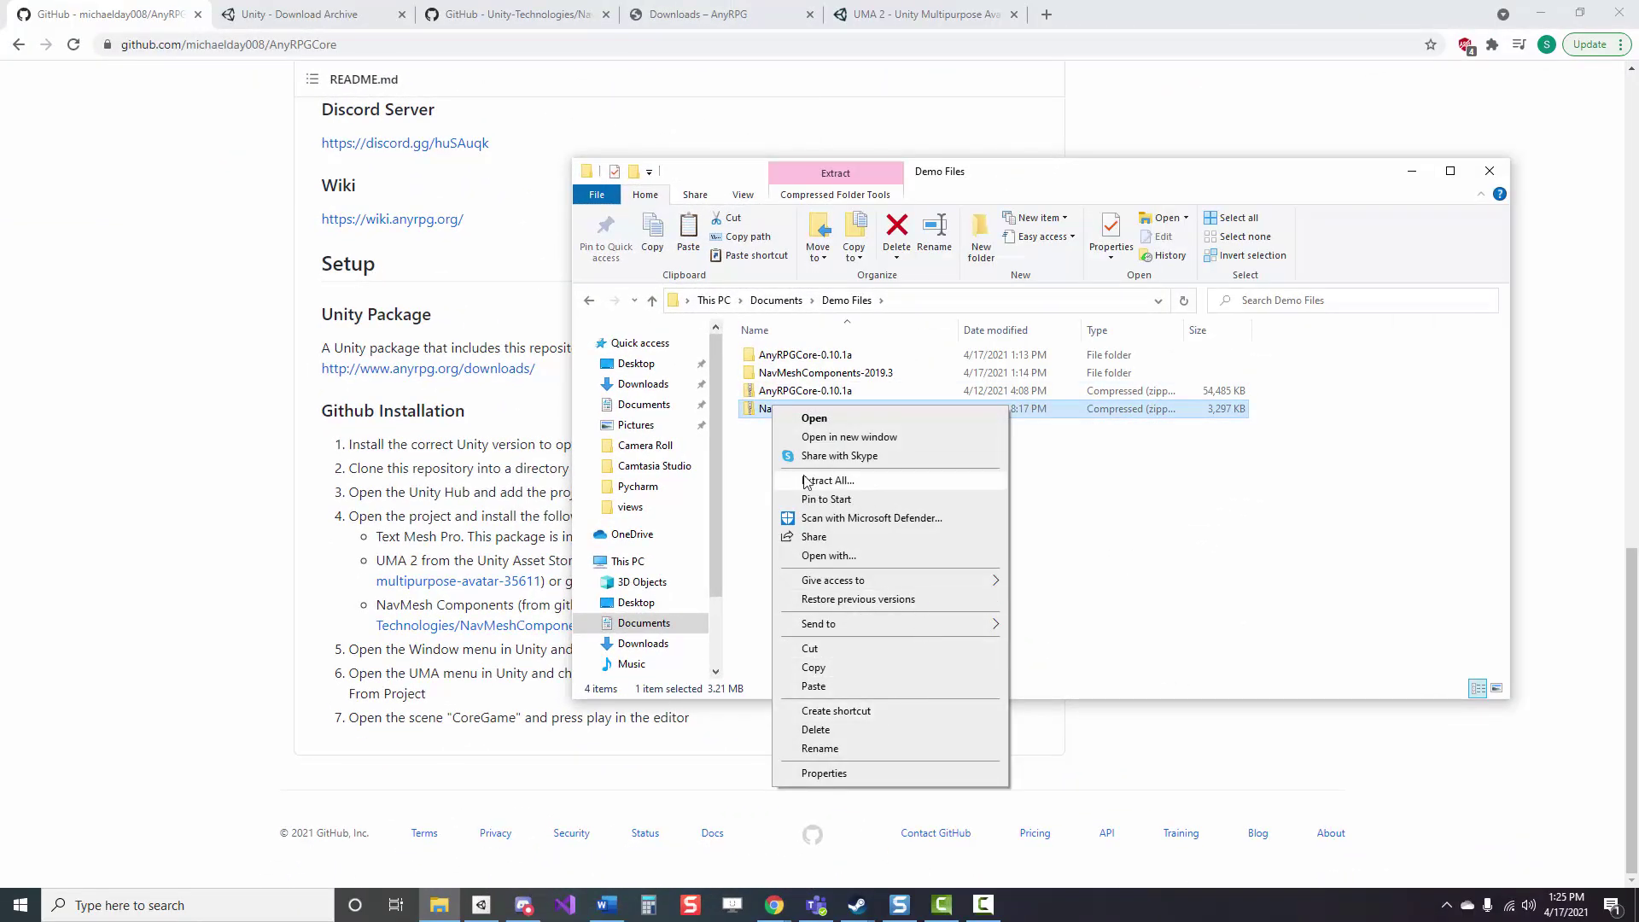
Step: Create a new 3D project named AnyRPG with Unity 2019.4.20f1 in Unity Hub
{"action": "left_click", "coordinate": [1258, 532]}
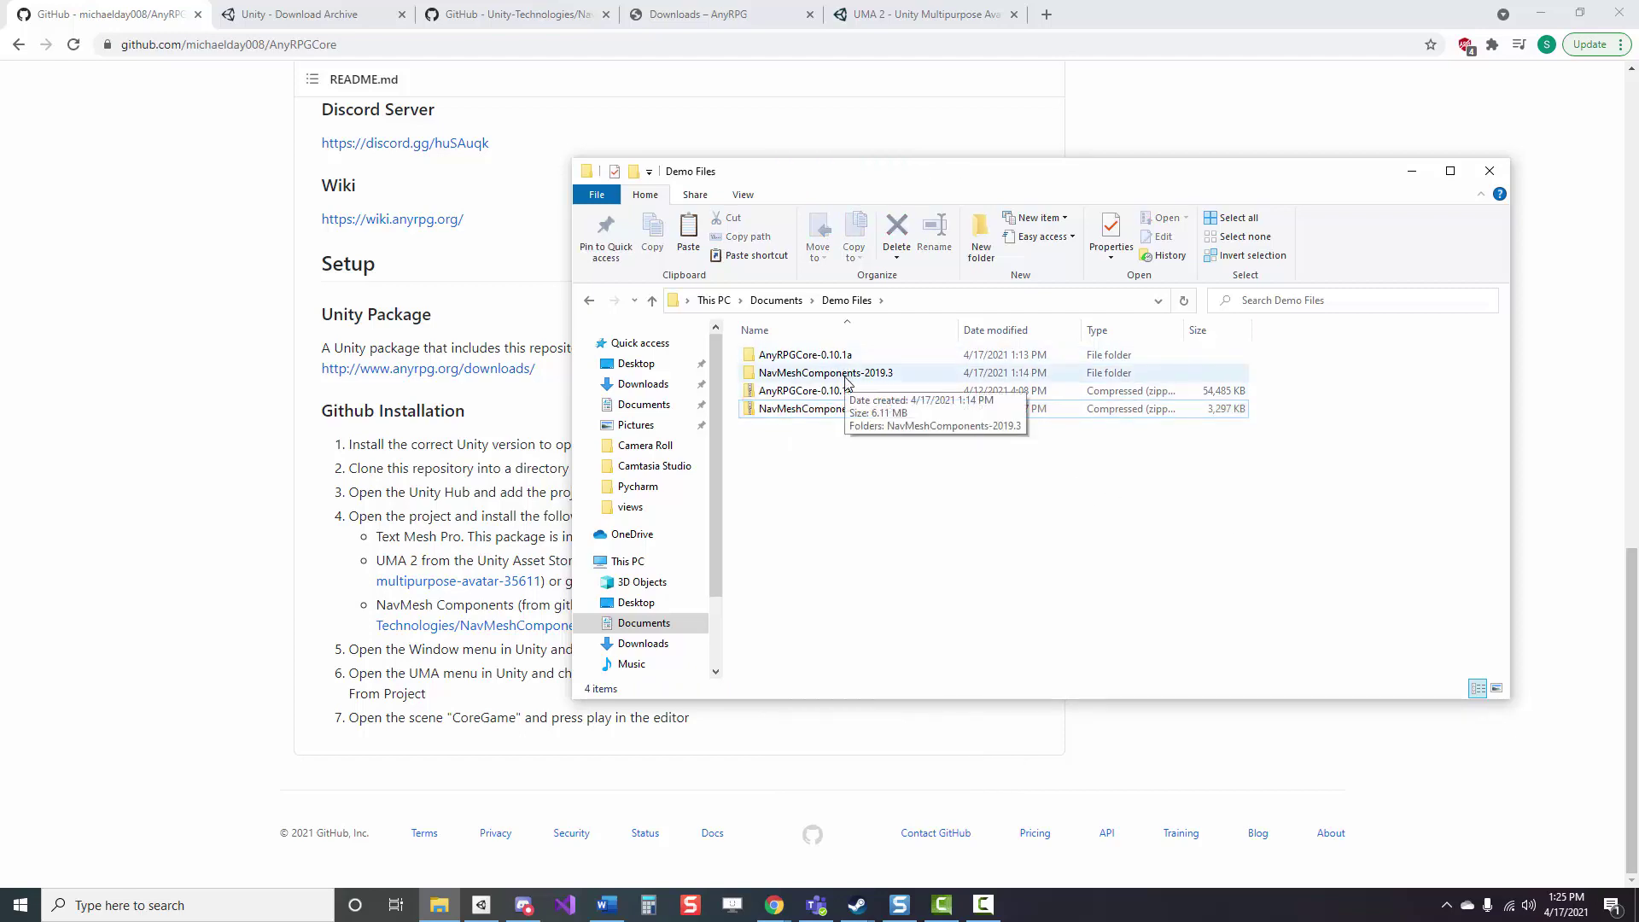
{"action": "left_click", "coordinate": [482, 903]}
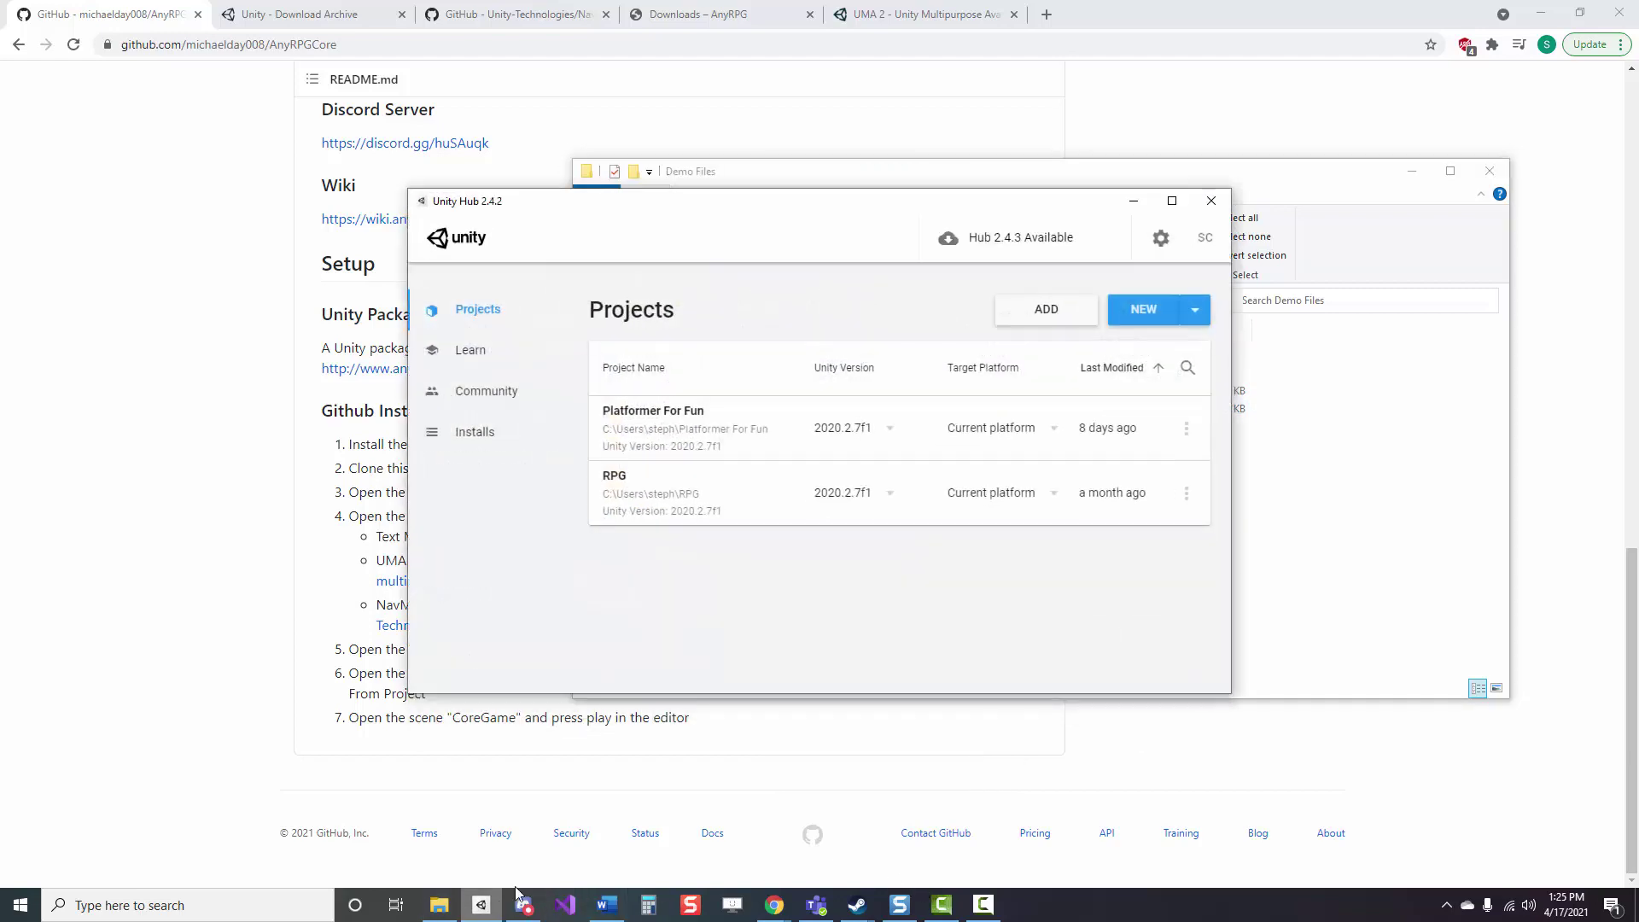
{"action": "left_click", "coordinate": [1195, 310]}
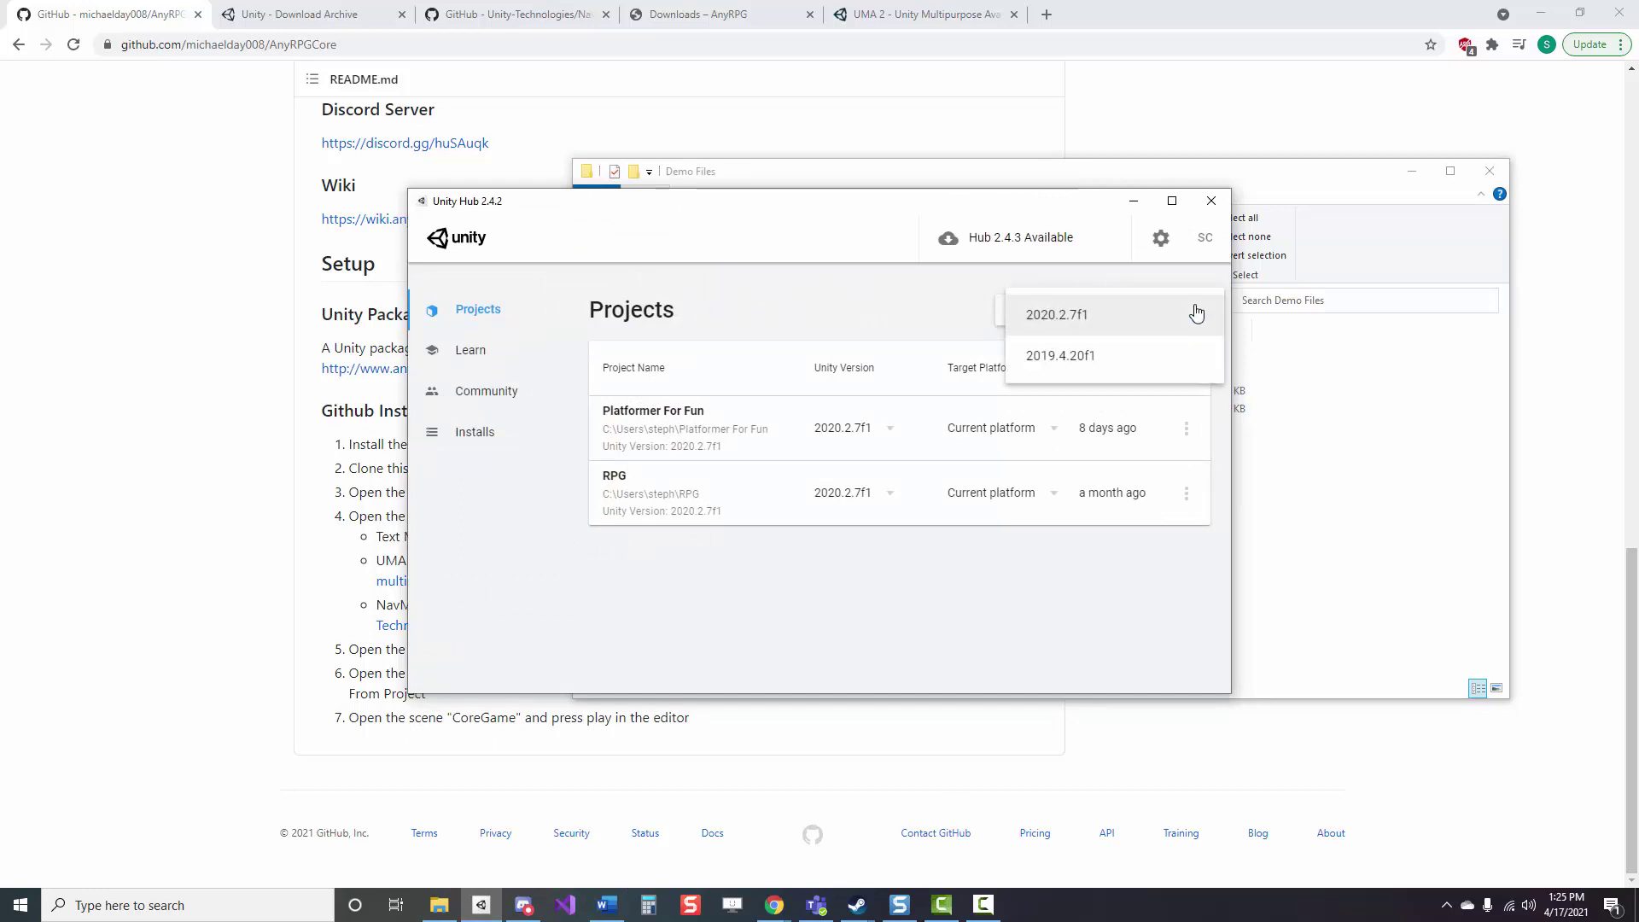
{"action": "left_click", "coordinate": [1065, 367]}
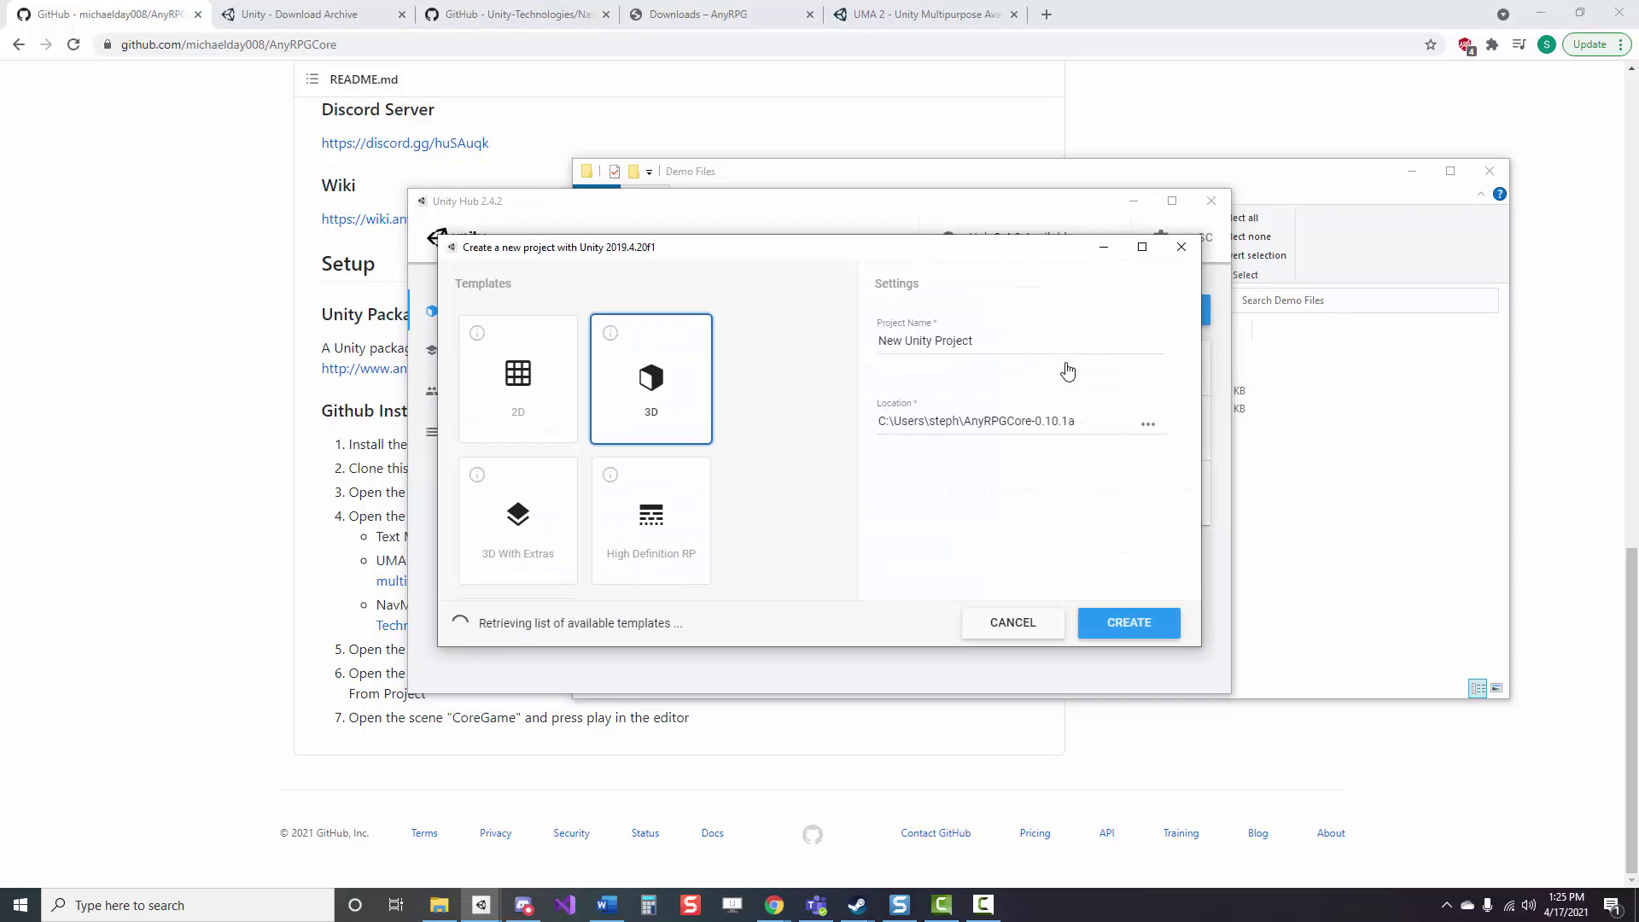
{"action": "left_click", "coordinate": [1067, 365]}
{"action": "key", "text": "ctrl+a"}
{"action": "type", "text": "AnyR"}
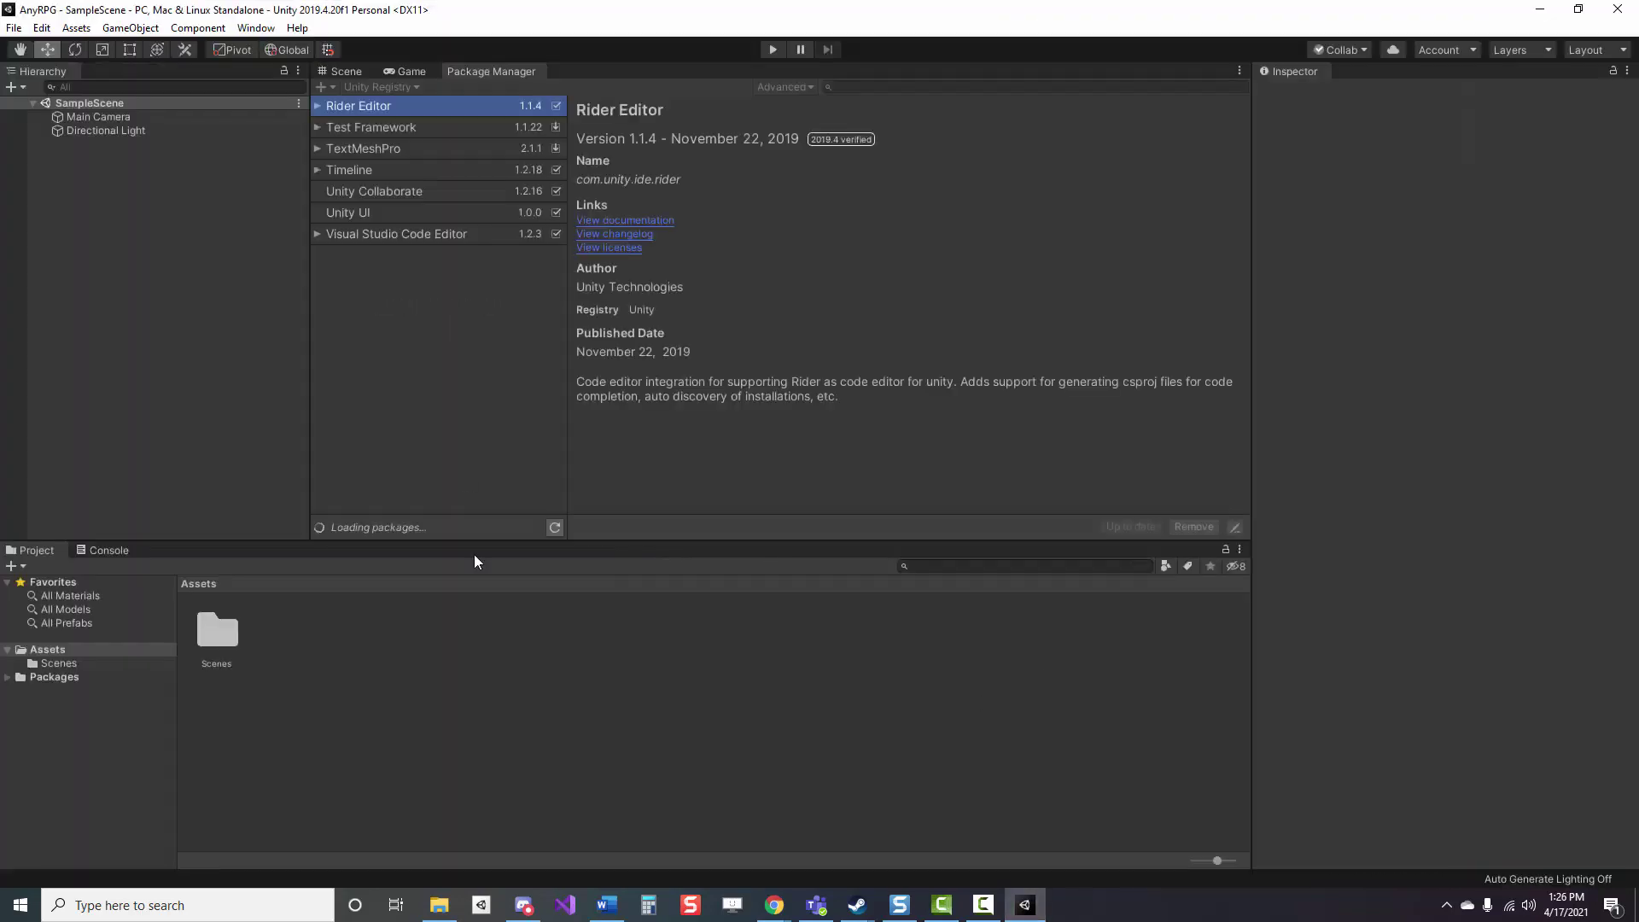
Step: Drag the inner AnyRPGCore-0.10.1a folder from Demo Files into the project's Assets
{"action": "left_click", "coordinate": [437, 907]}
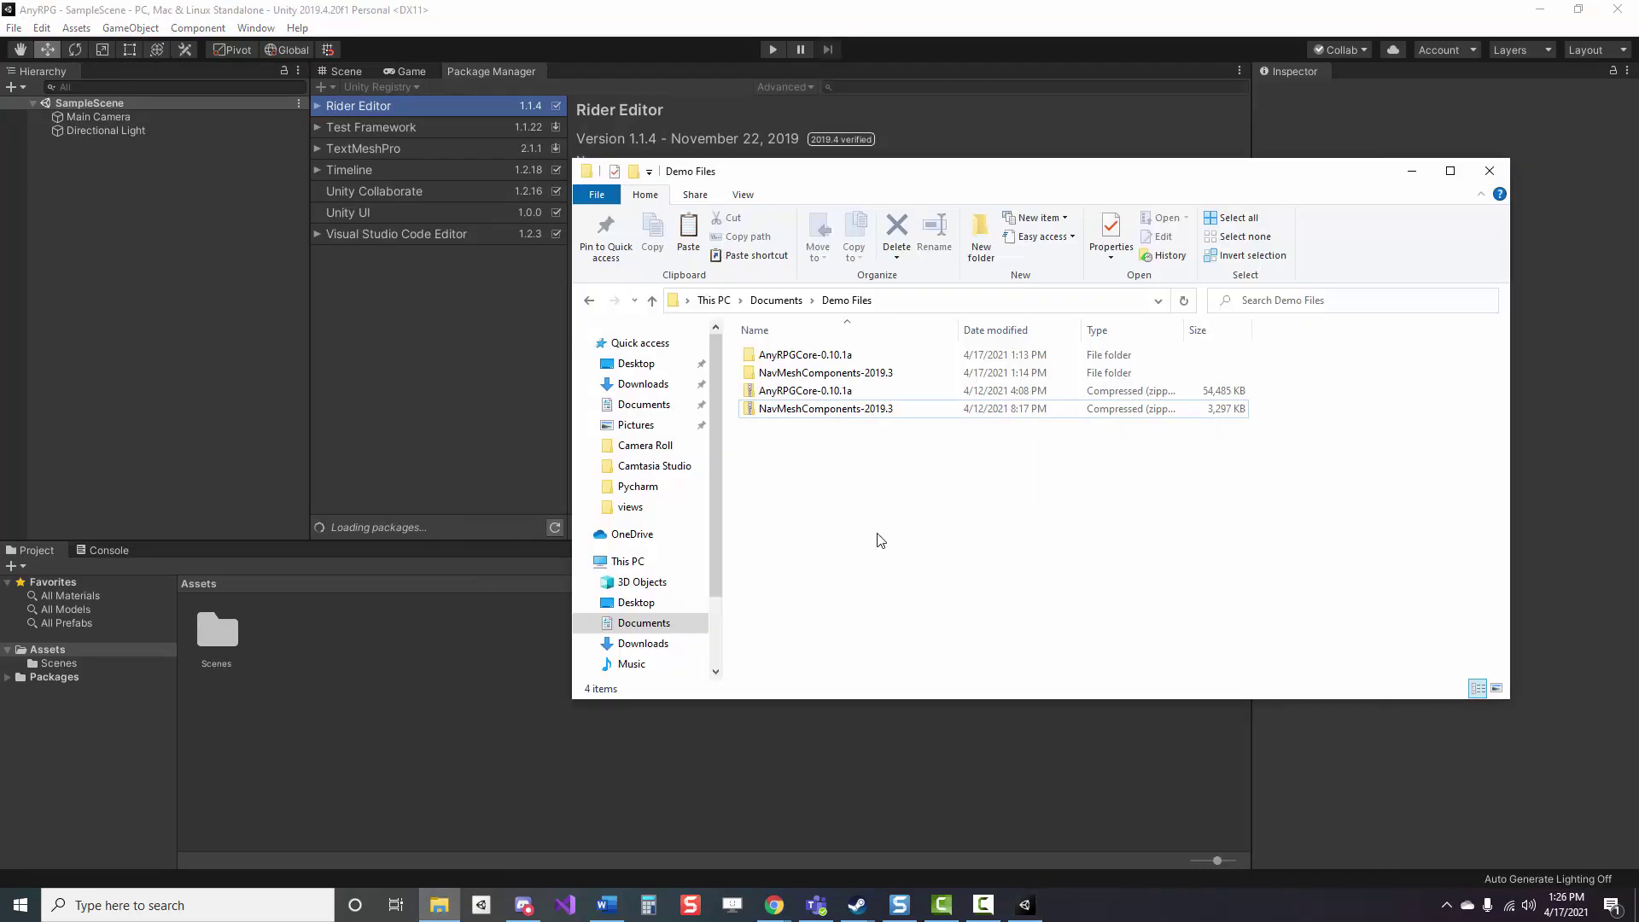
{"action": "double_click", "coordinate": [805, 355]}
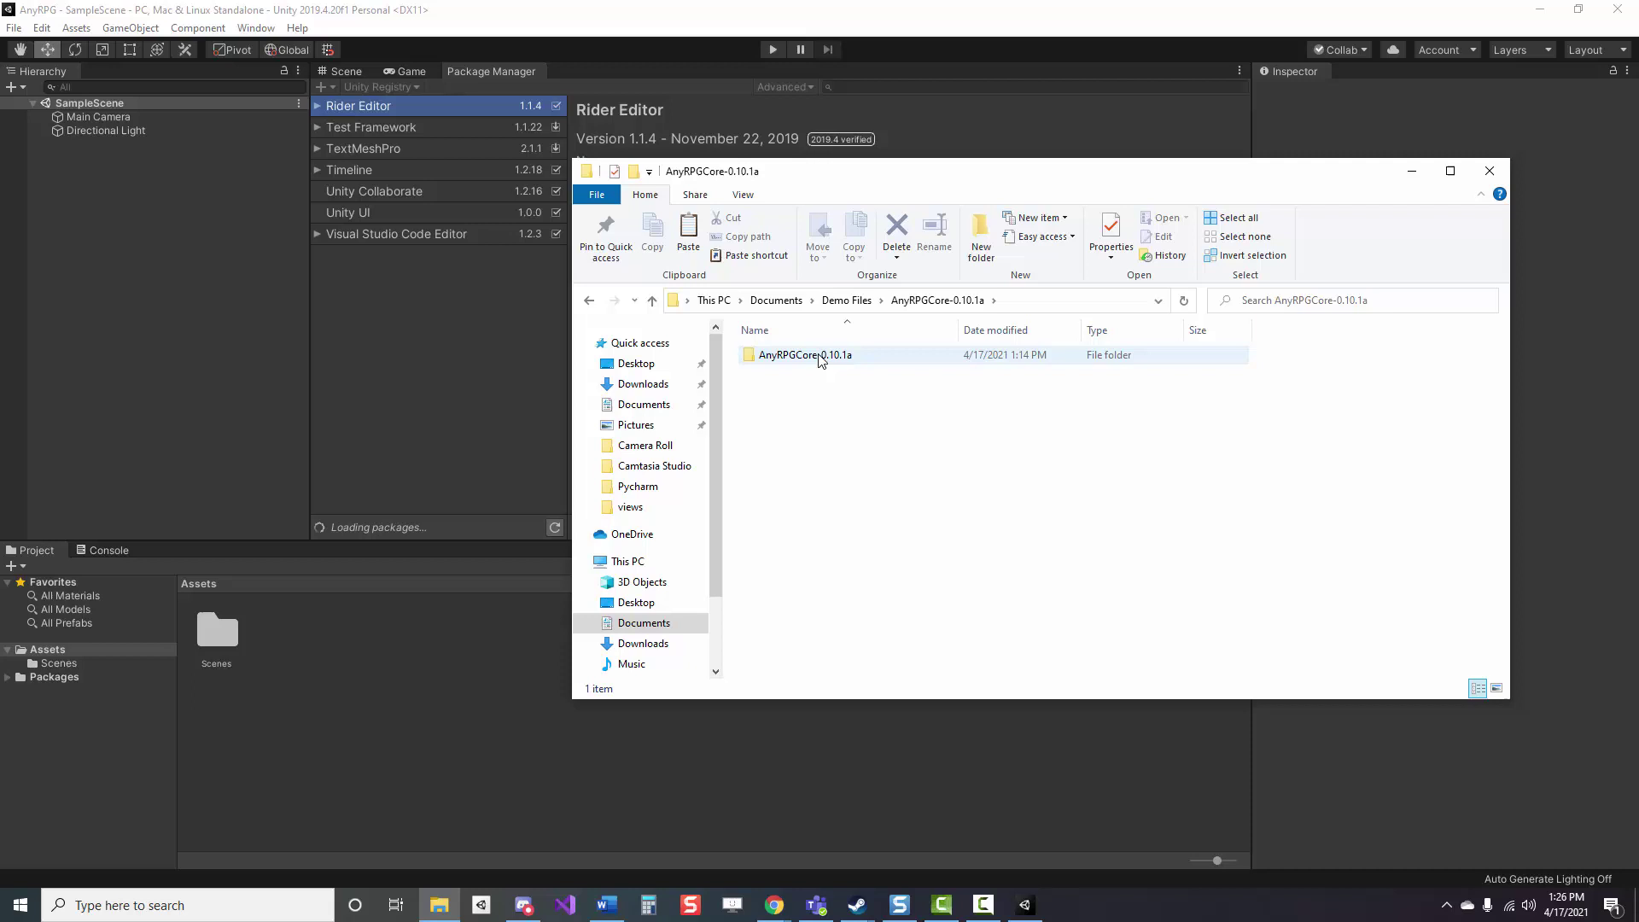
{"action": "left_click", "coordinate": [806, 356]}
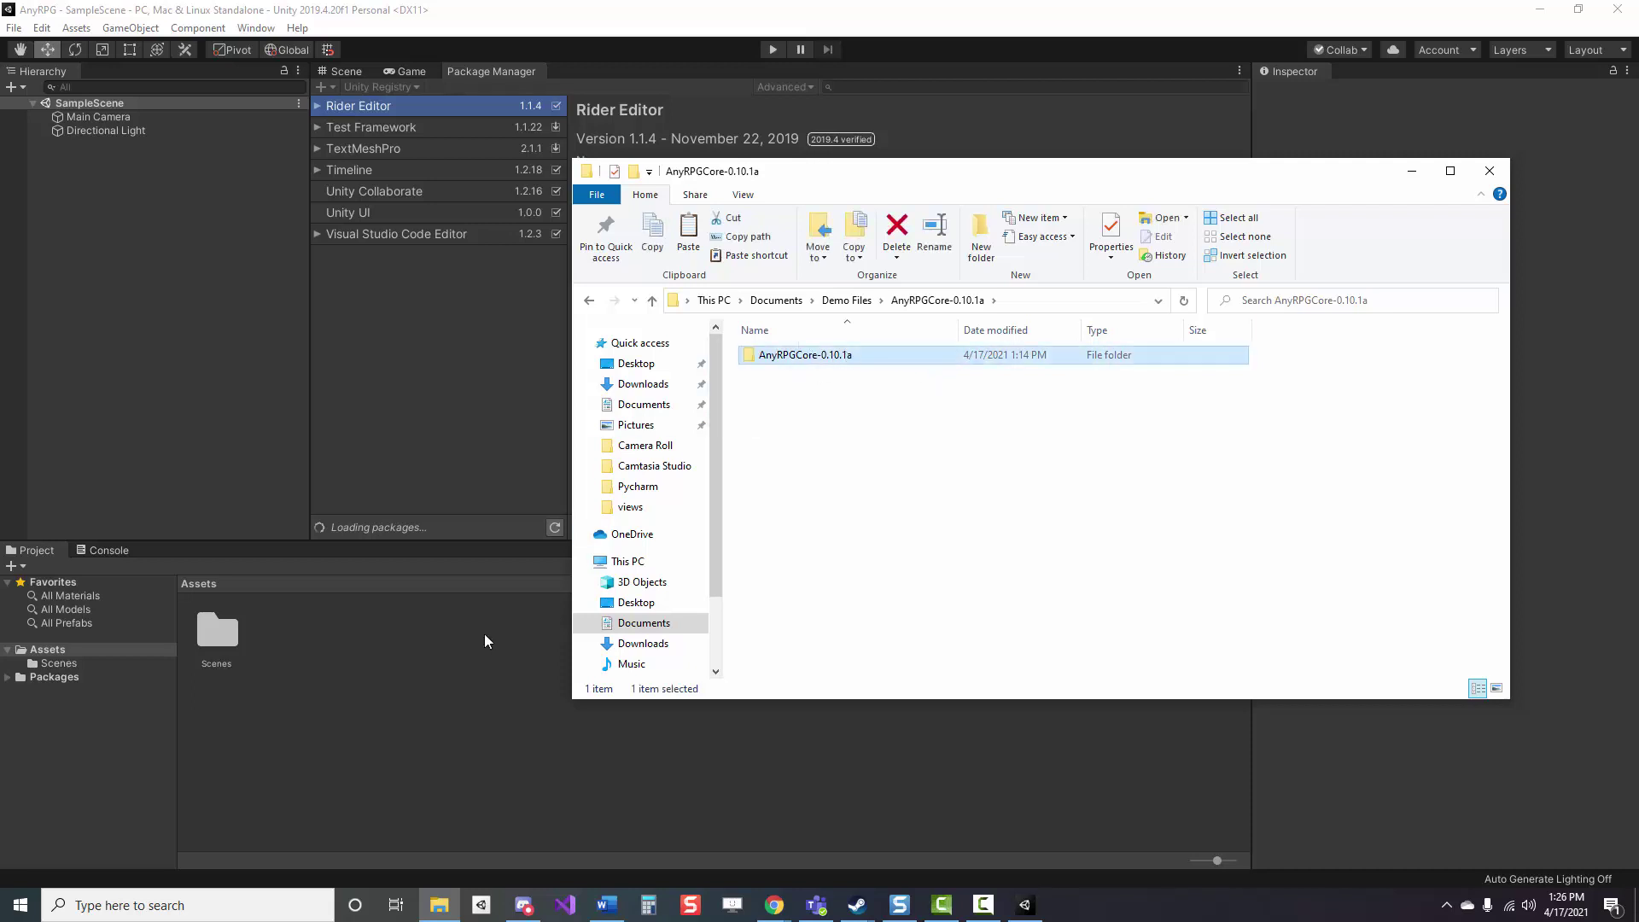
{"action": "left_click_drag", "start_coordinate": [232, 730], "coordinate": [408, 647]}
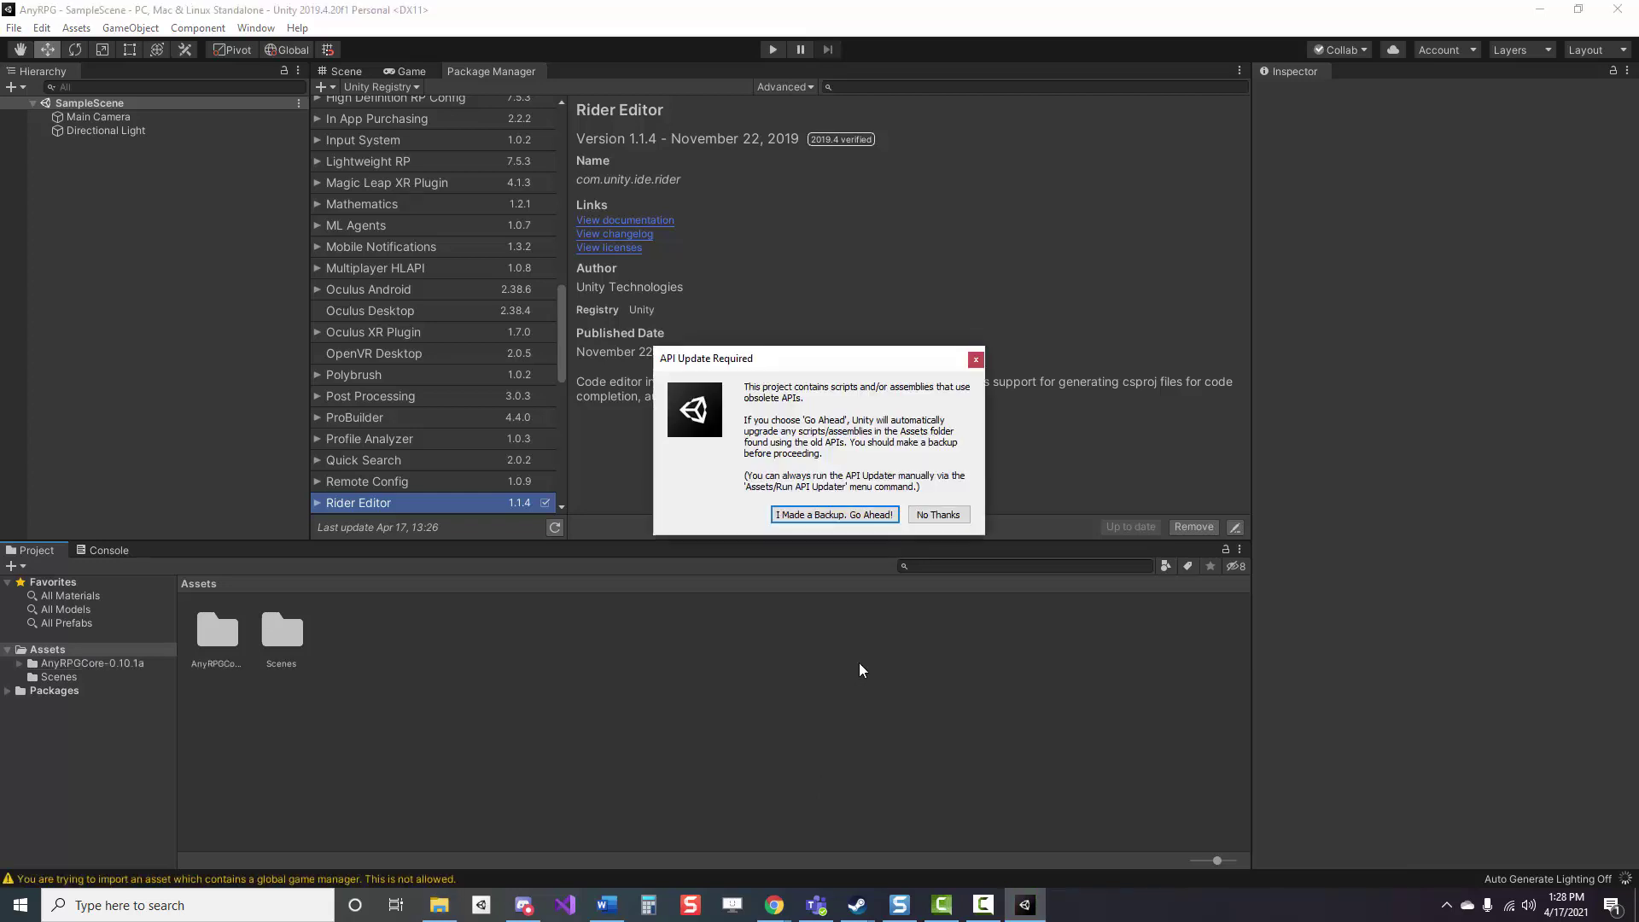
Step: Skip the automatic API update and review the compile errors before returning to Assets
{"action": "left_click", "coordinate": [952, 515]}
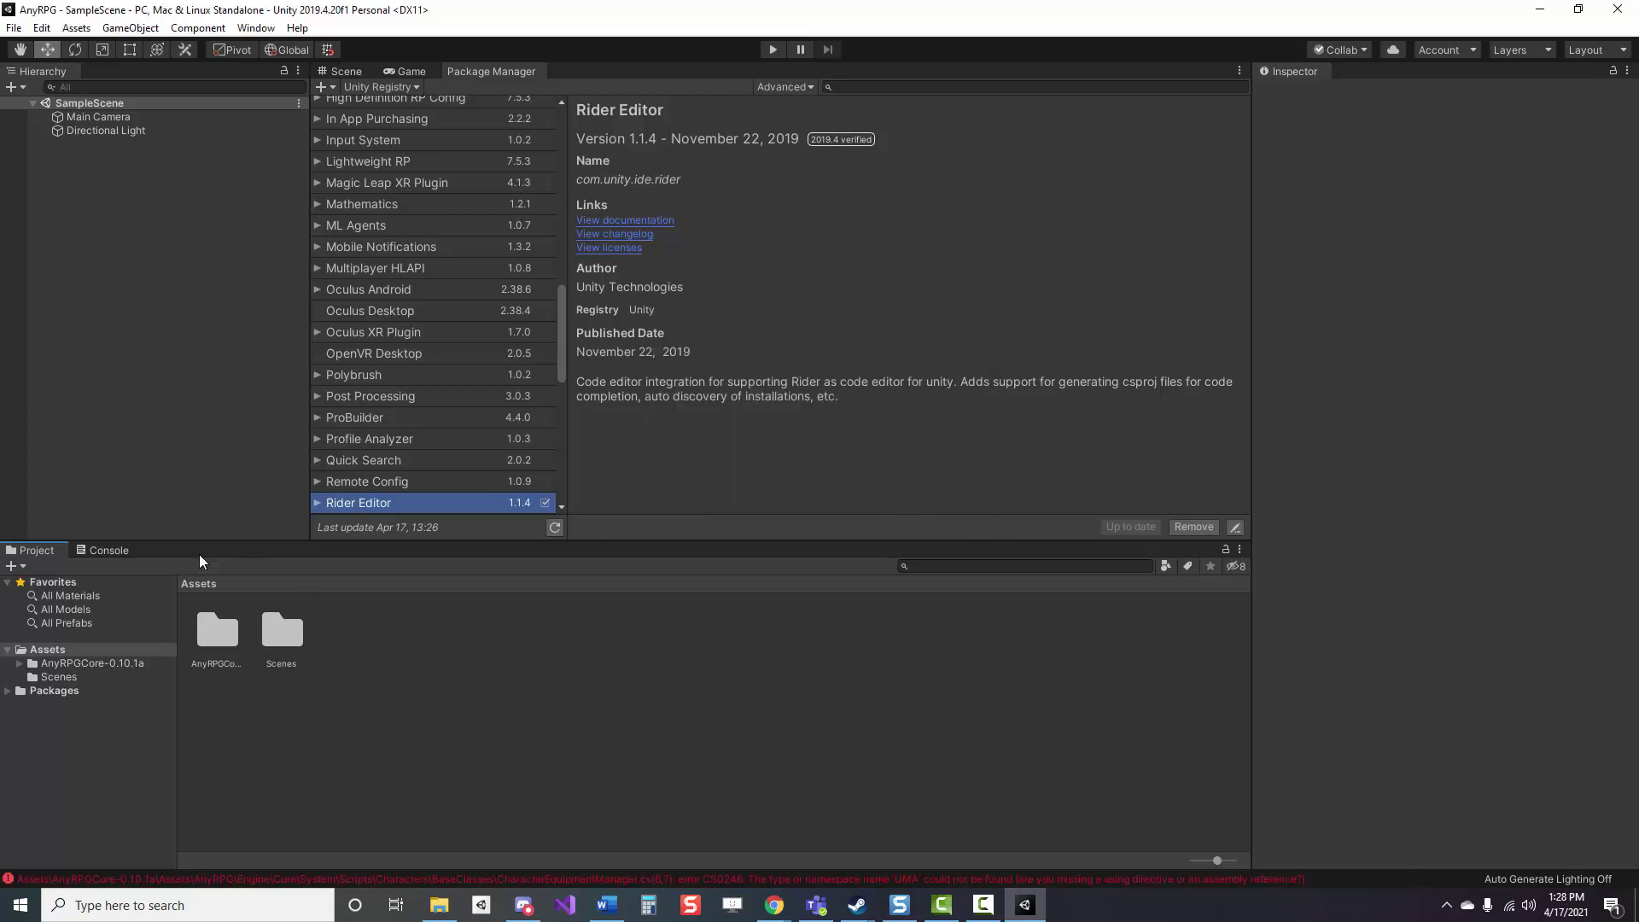
{"action": "left_click", "coordinate": [108, 551]}
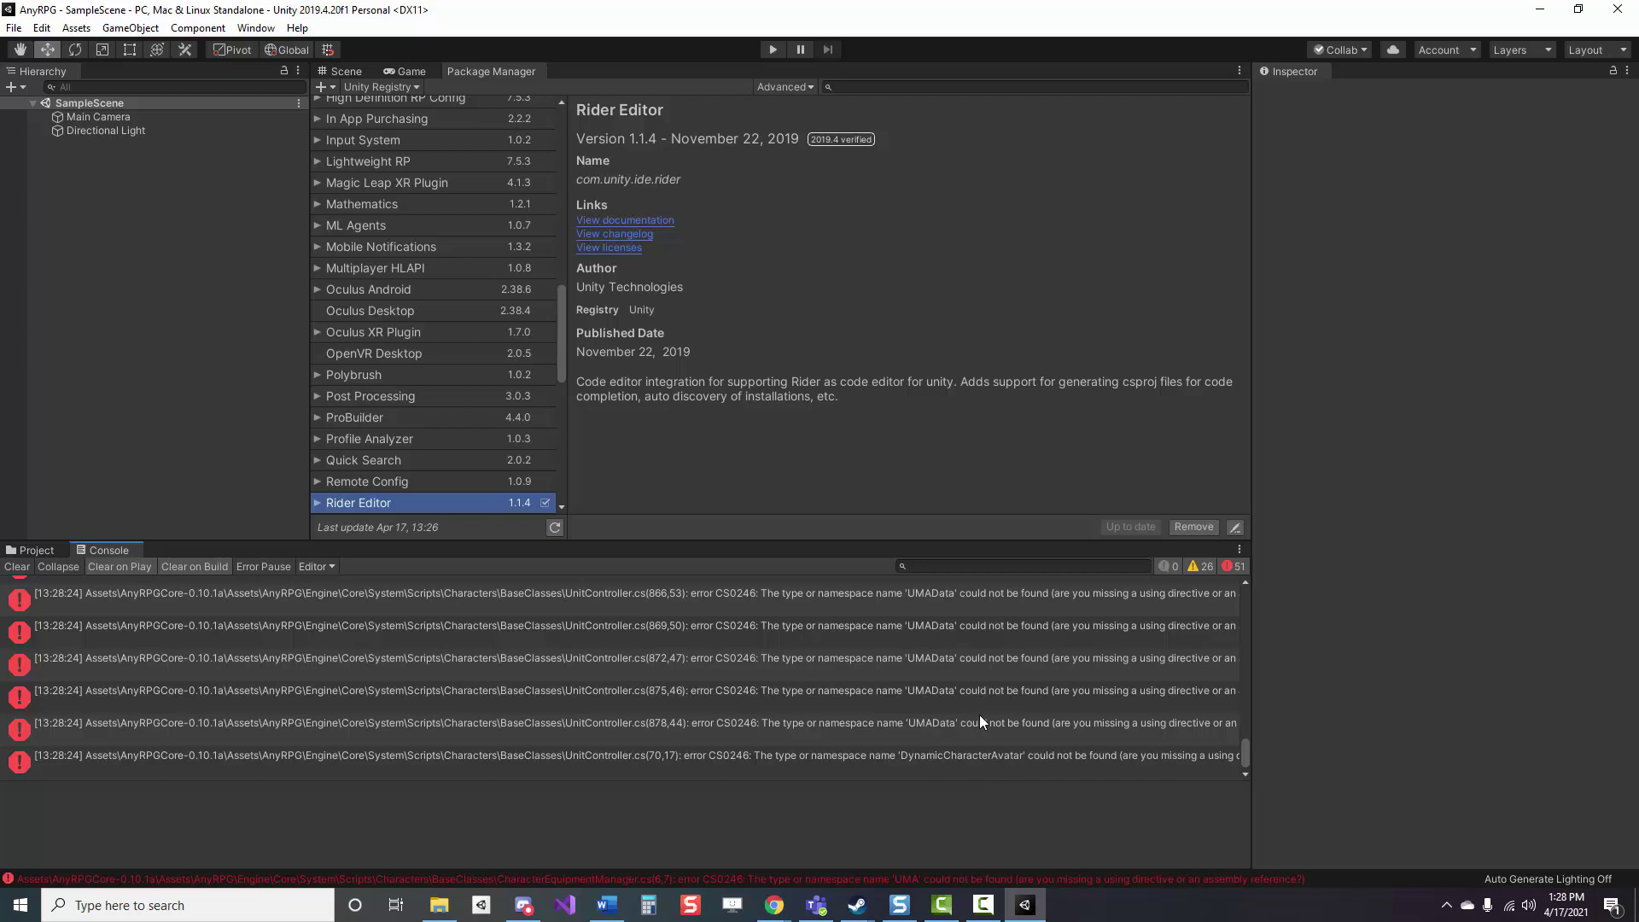
{"action": "left_click", "coordinate": [34, 551]}
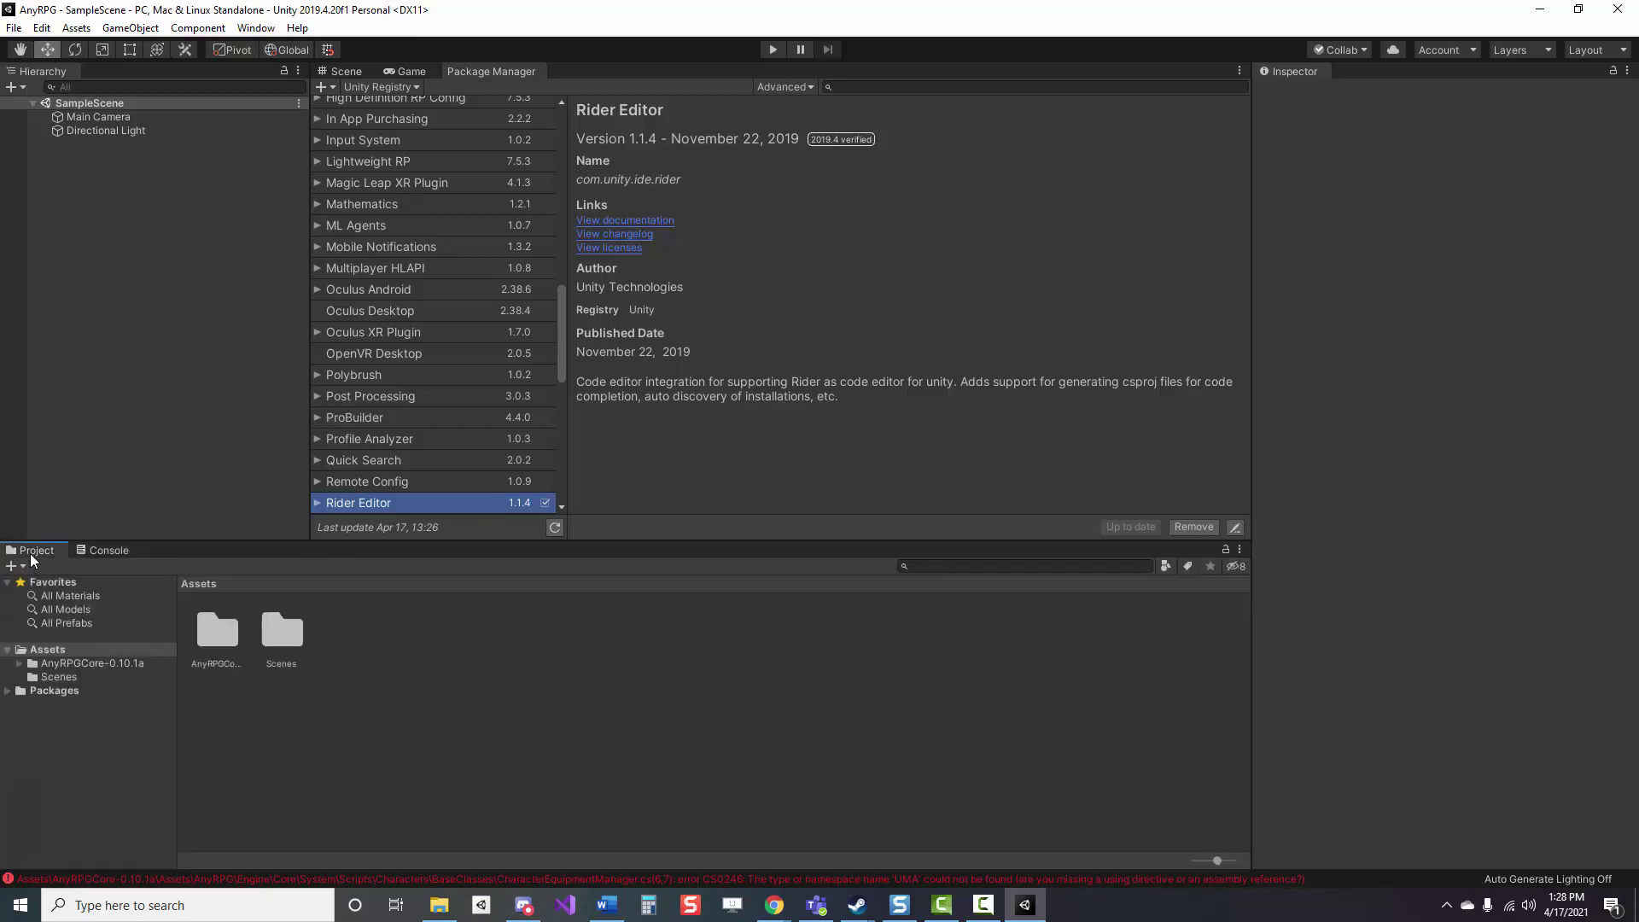
Step: Copy NavMeshComponents from the NavMeshComponents-2019.3 repository's Assets folder into the project's Assets
{"action": "left_click", "coordinate": [439, 906]}
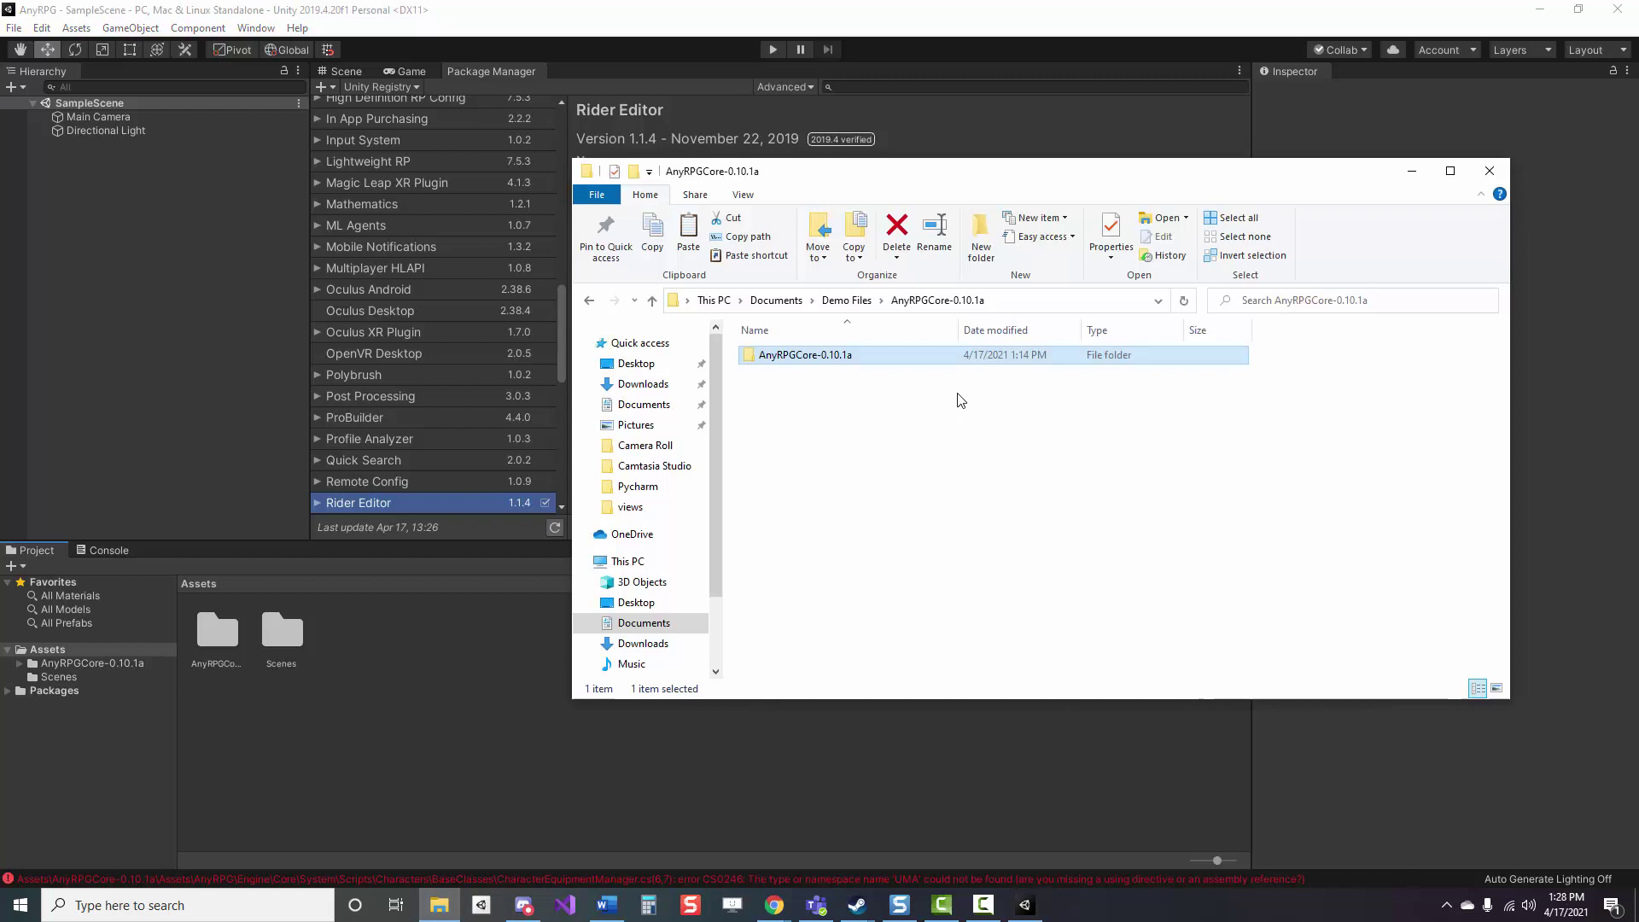
{"action": "left_click", "coordinate": [849, 301]}
{"action": "double_click", "coordinate": [824, 371]}
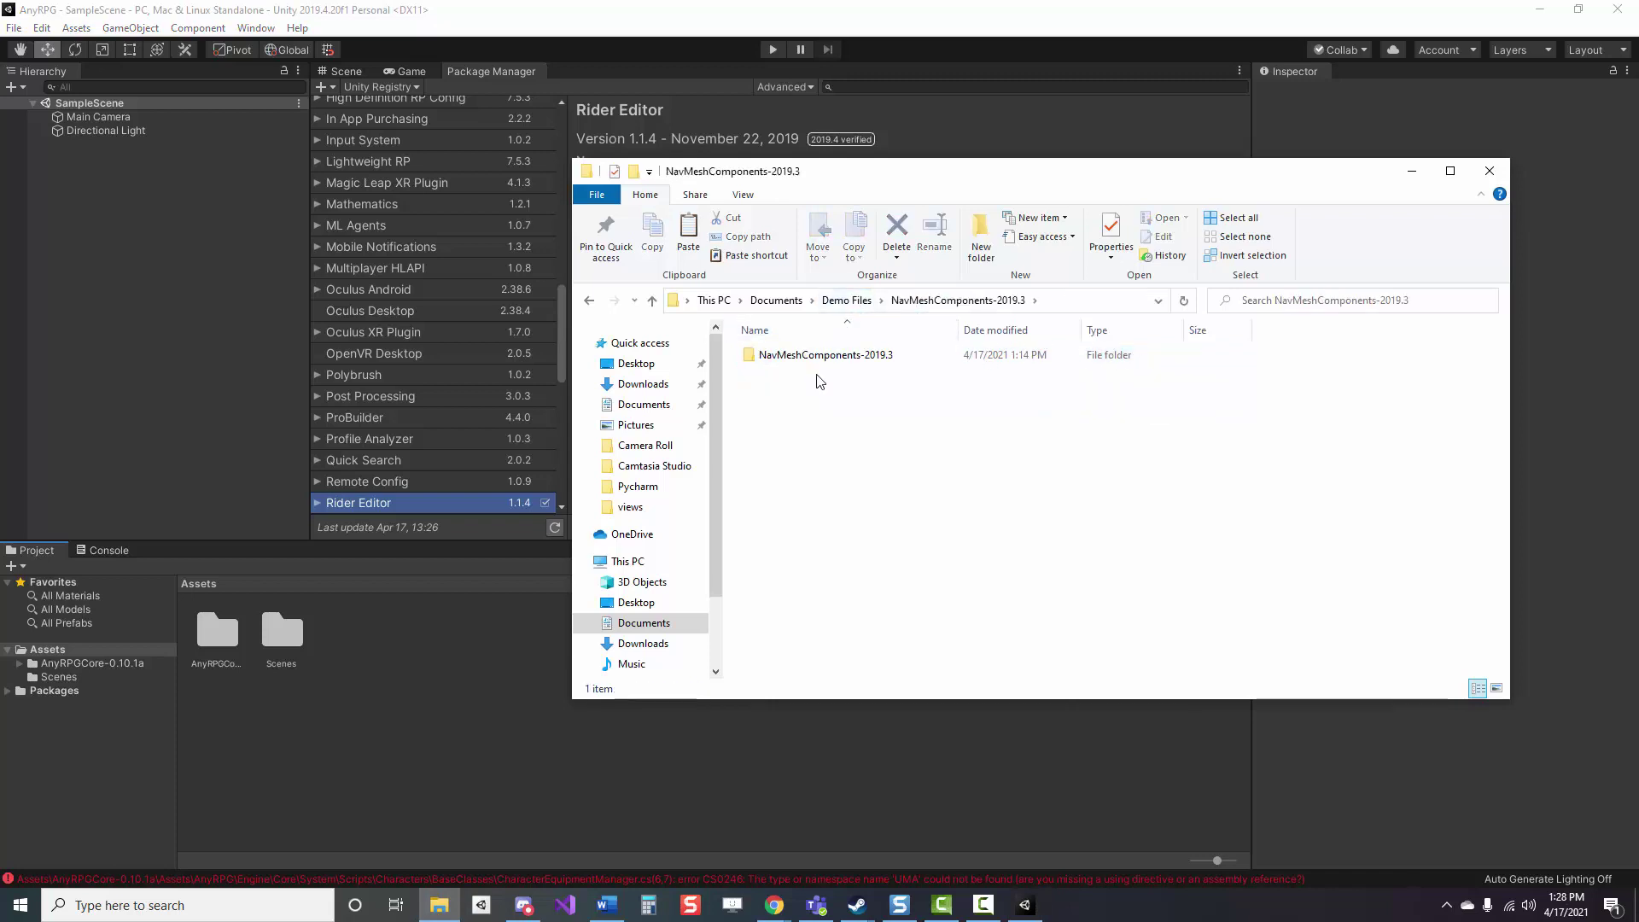
{"action": "double_click", "coordinate": [824, 356]}
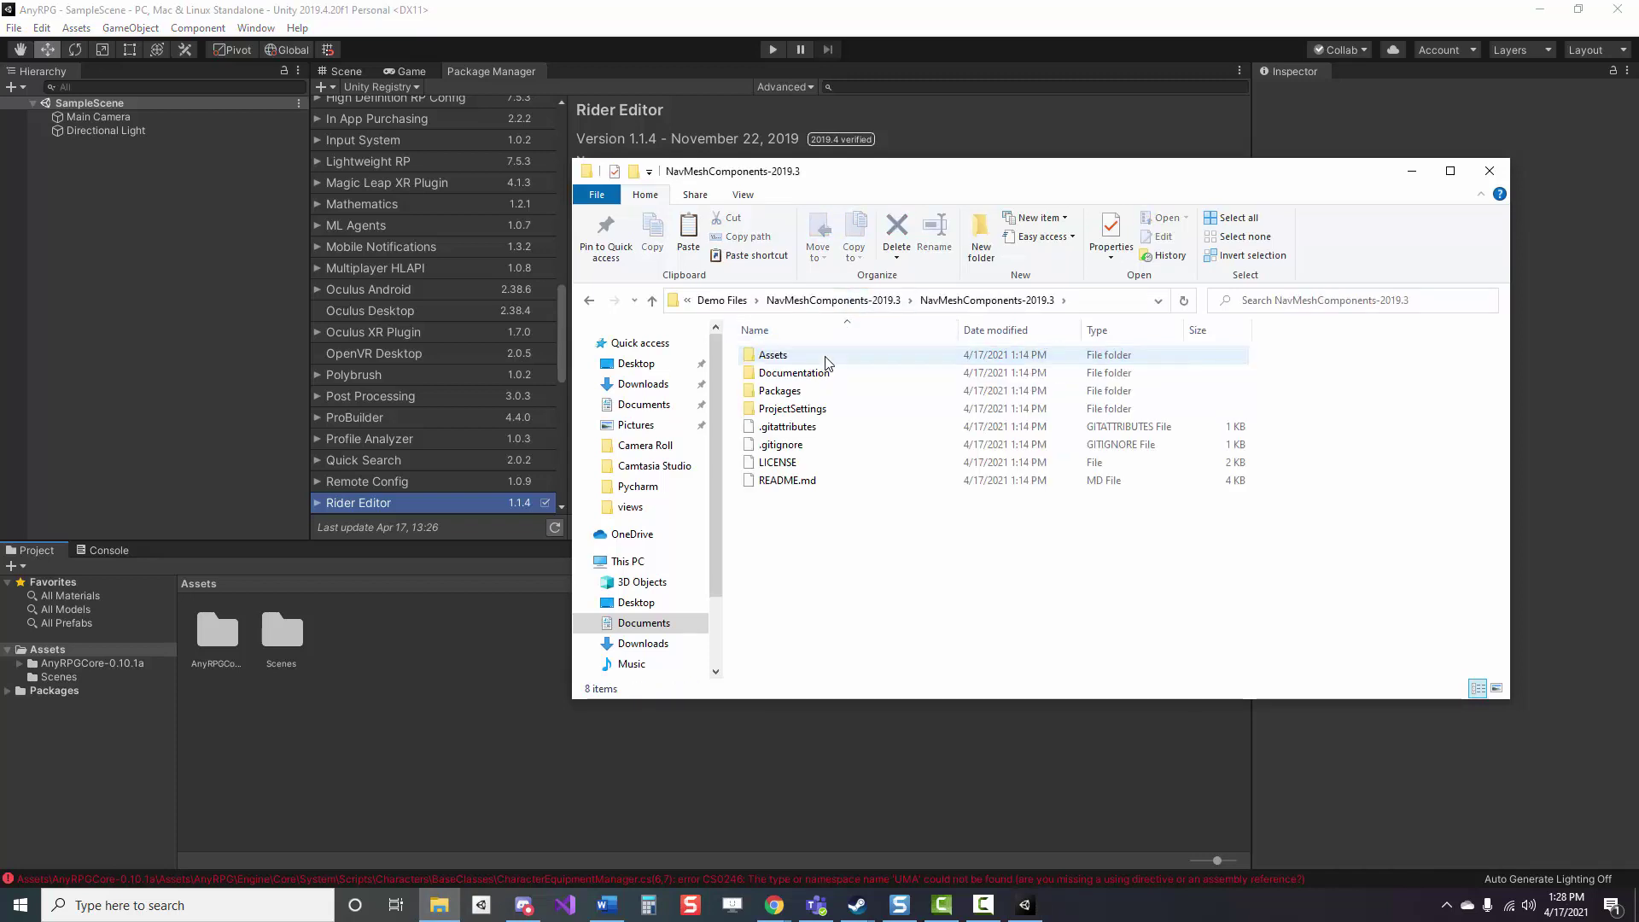
{"action": "double_click", "coordinate": [824, 357]}
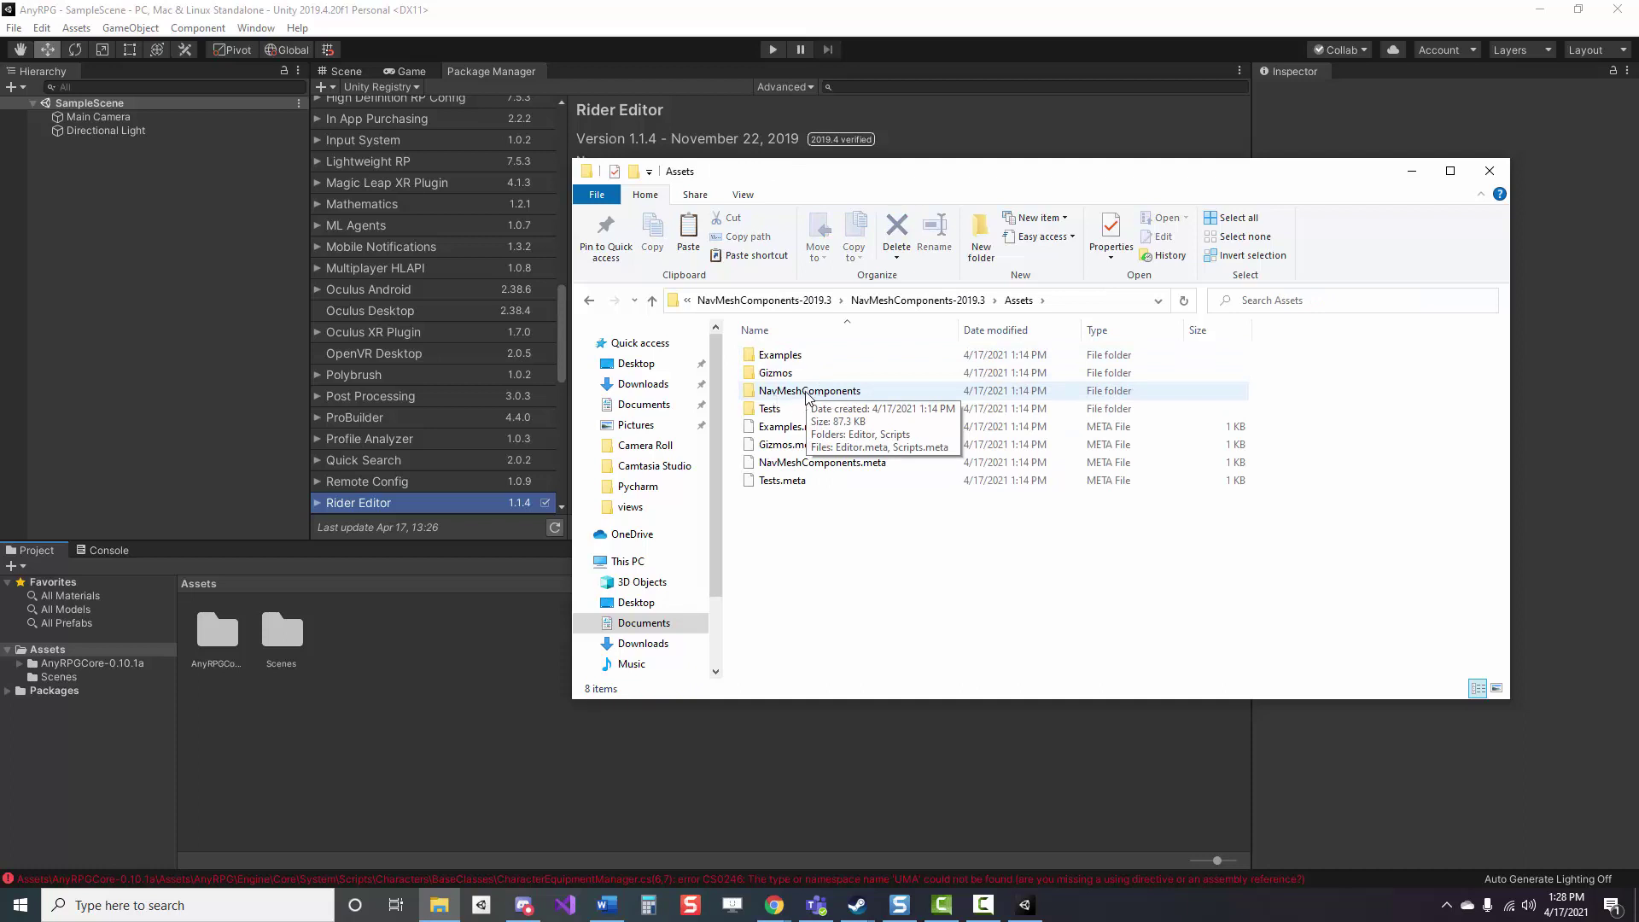
{"action": "left_click_drag", "start_coordinate": [809, 395], "coordinate": [375, 720]}
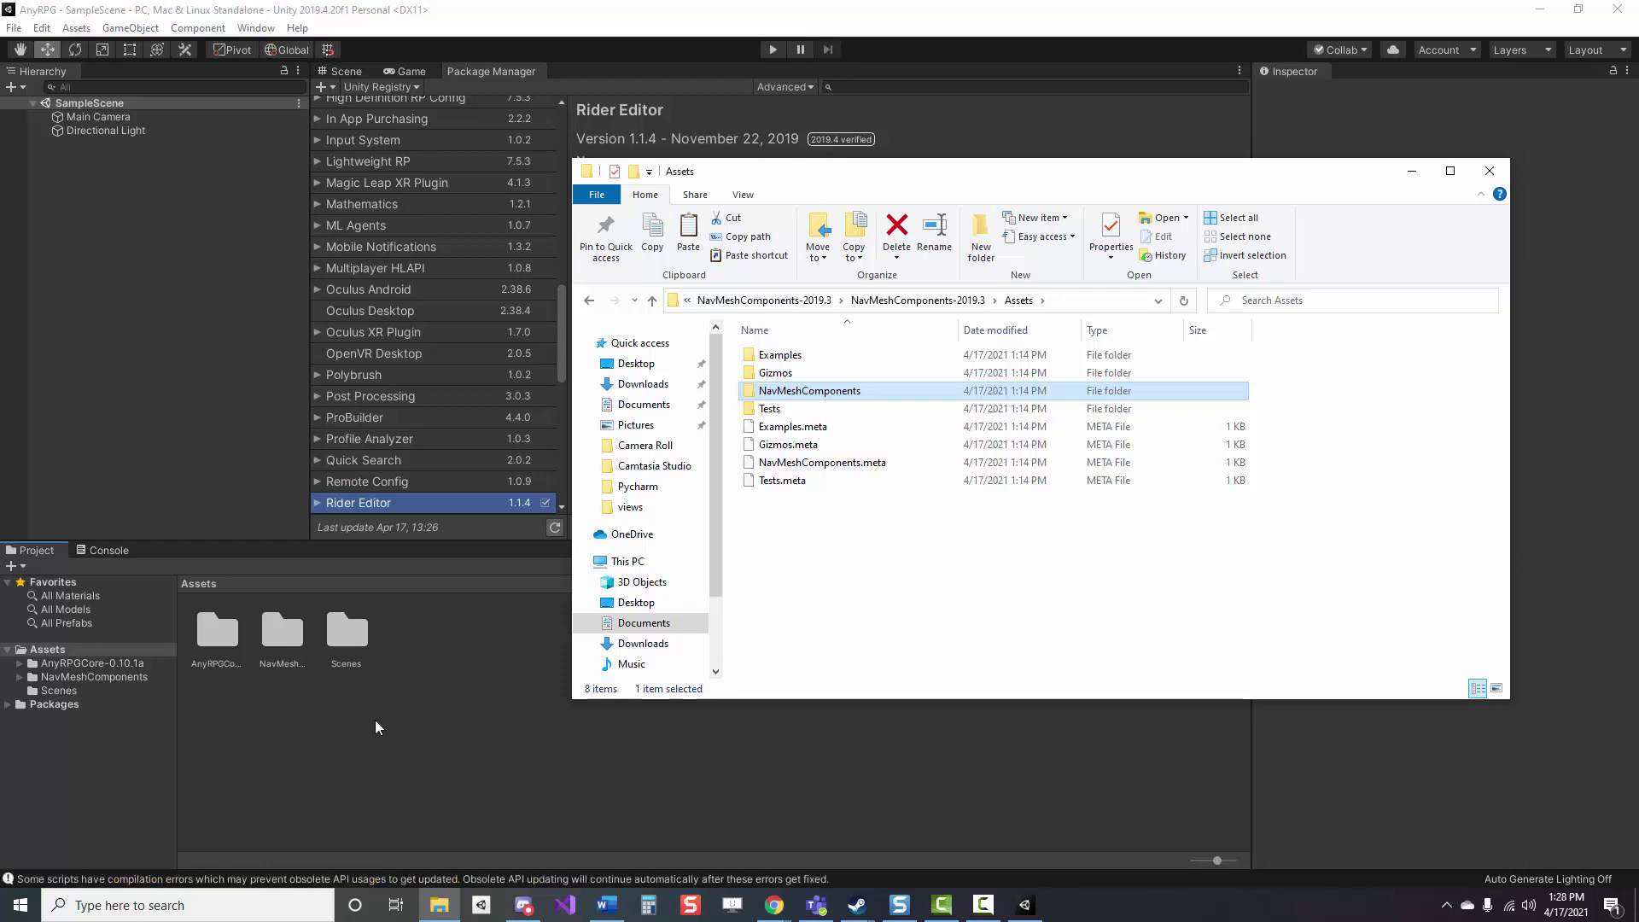
{"action": "left_click", "coordinate": [1416, 178]}
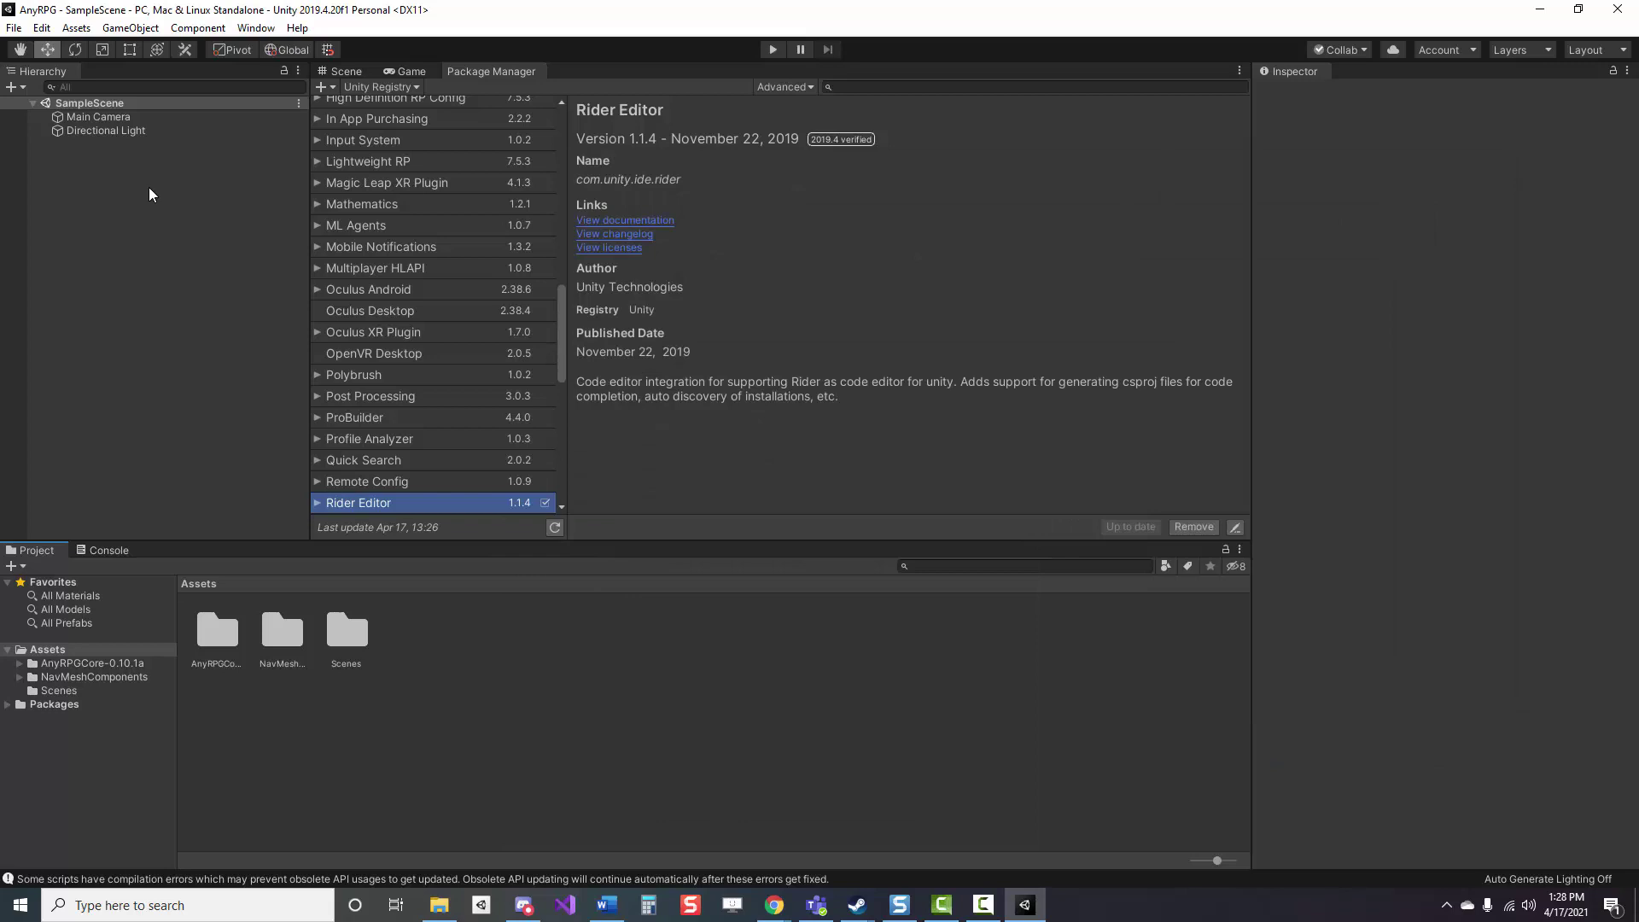
Step: Import the TMP Essential Resources, excluding the LiberationSans SDF font
{"action": "left_click", "coordinate": [256, 28]}
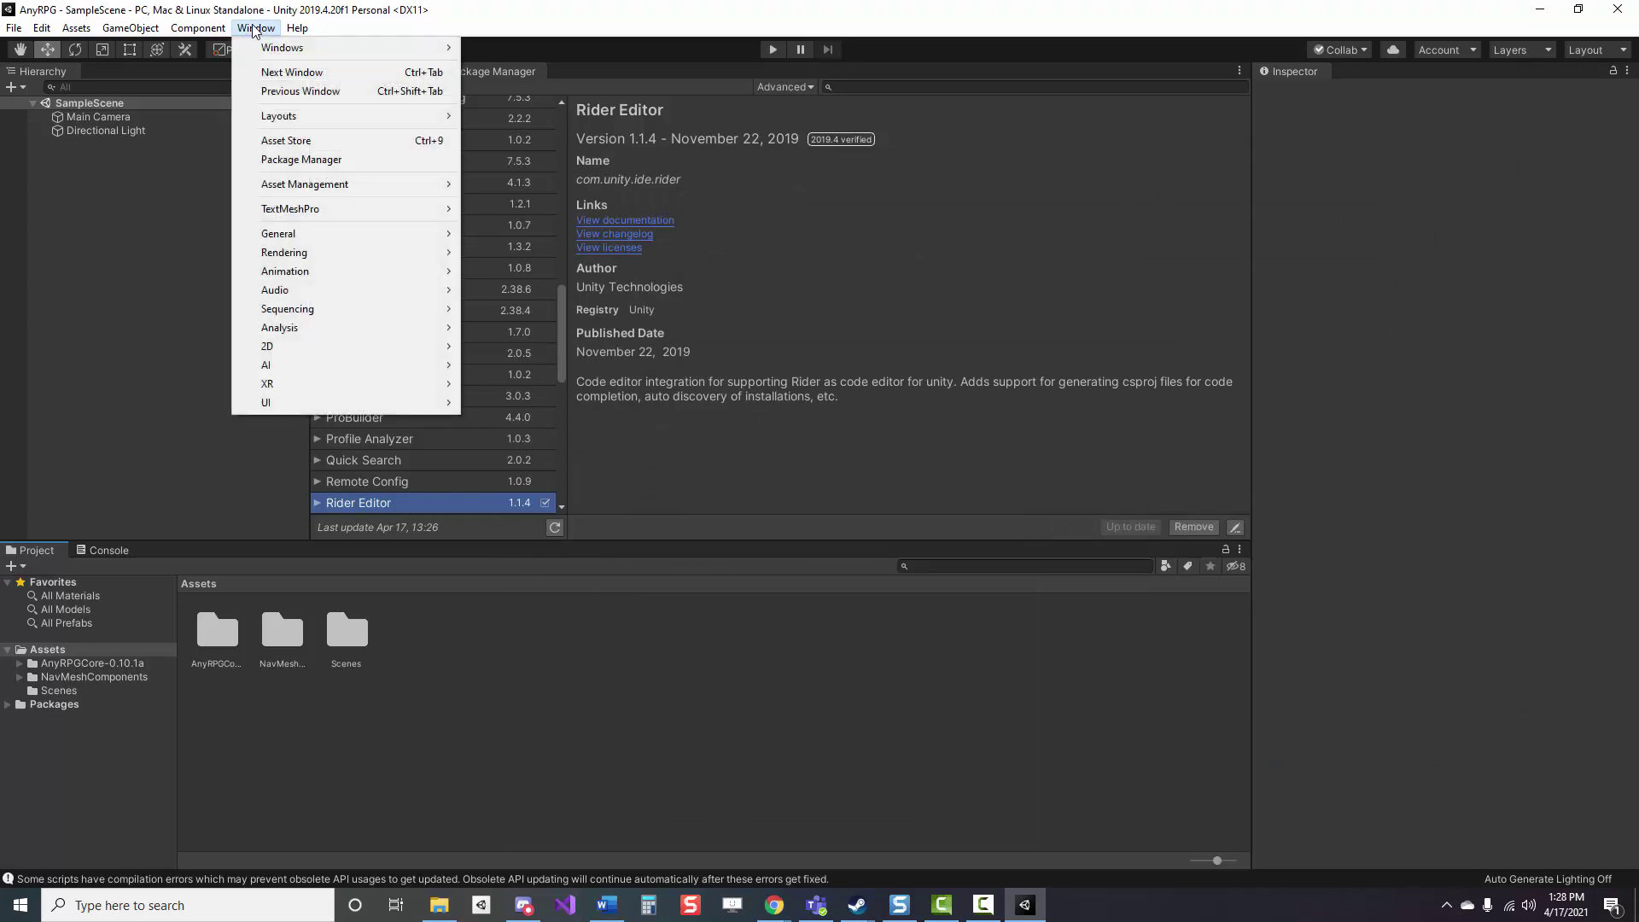
{"action": "mouse_move", "coordinate": [320, 207]}
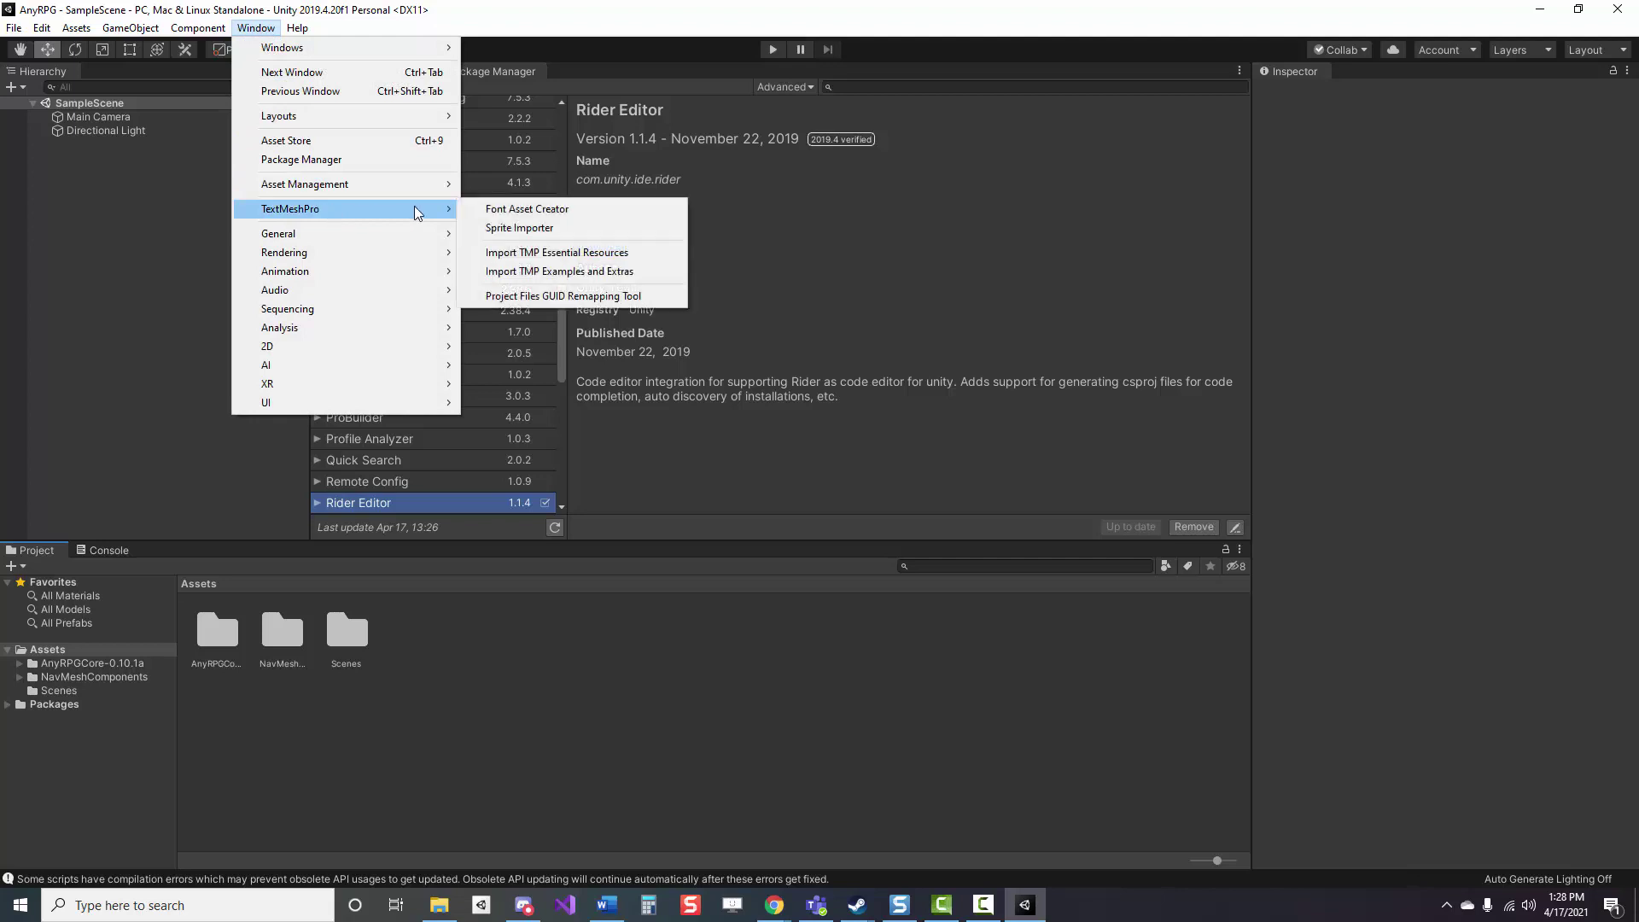
{"action": "left_click", "coordinate": [551, 253]}
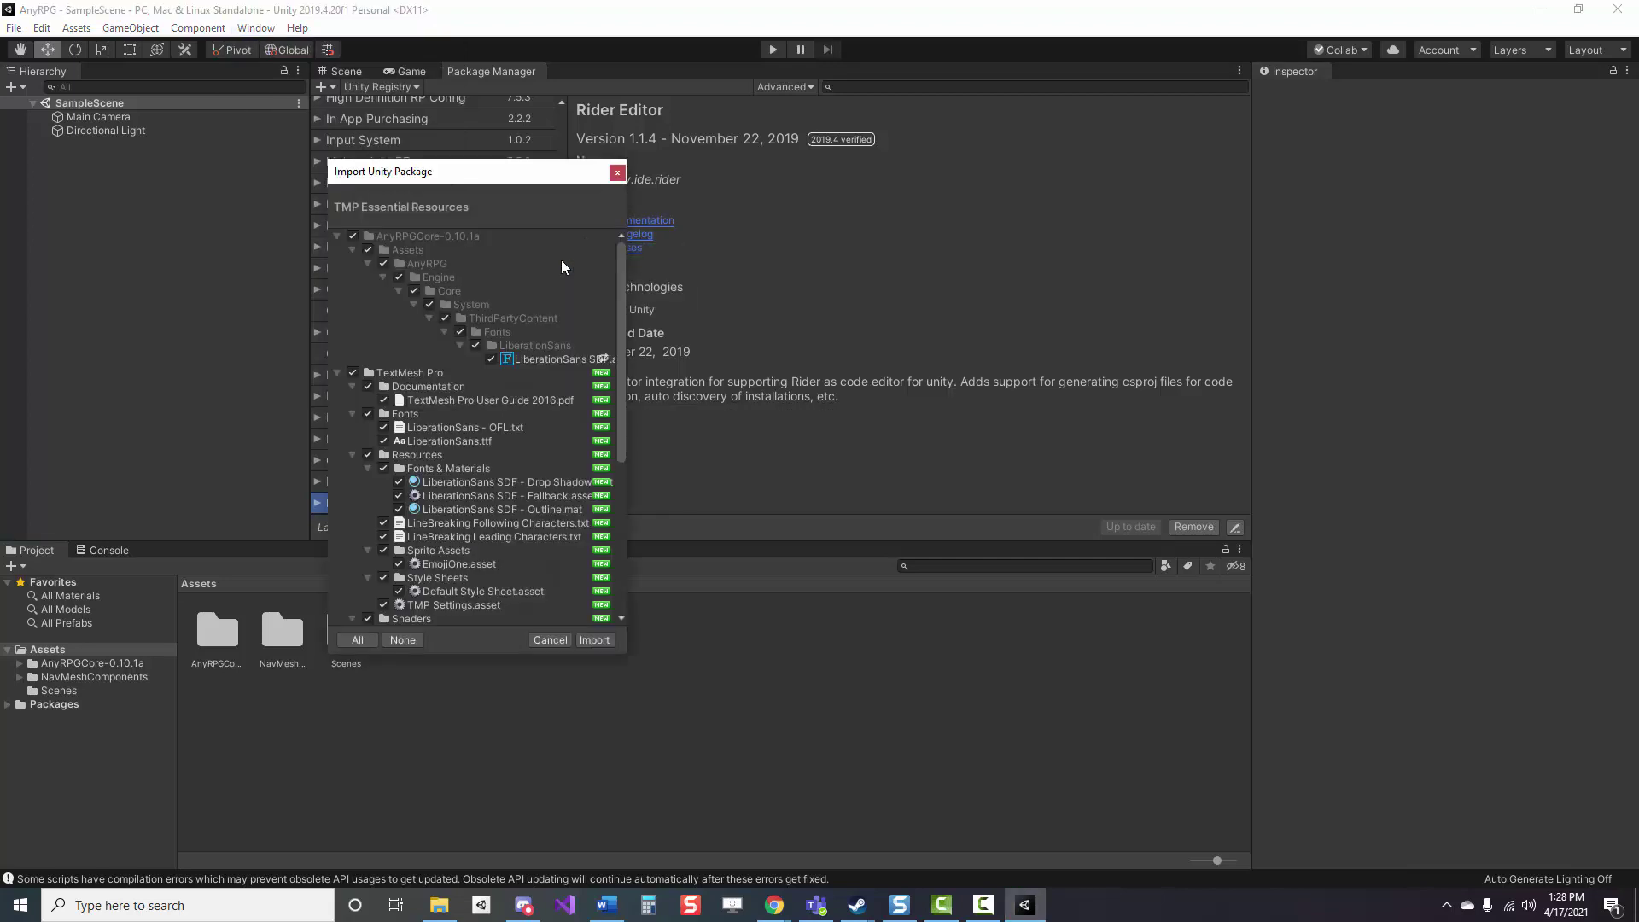
{"action": "left_click", "coordinate": [491, 359]}
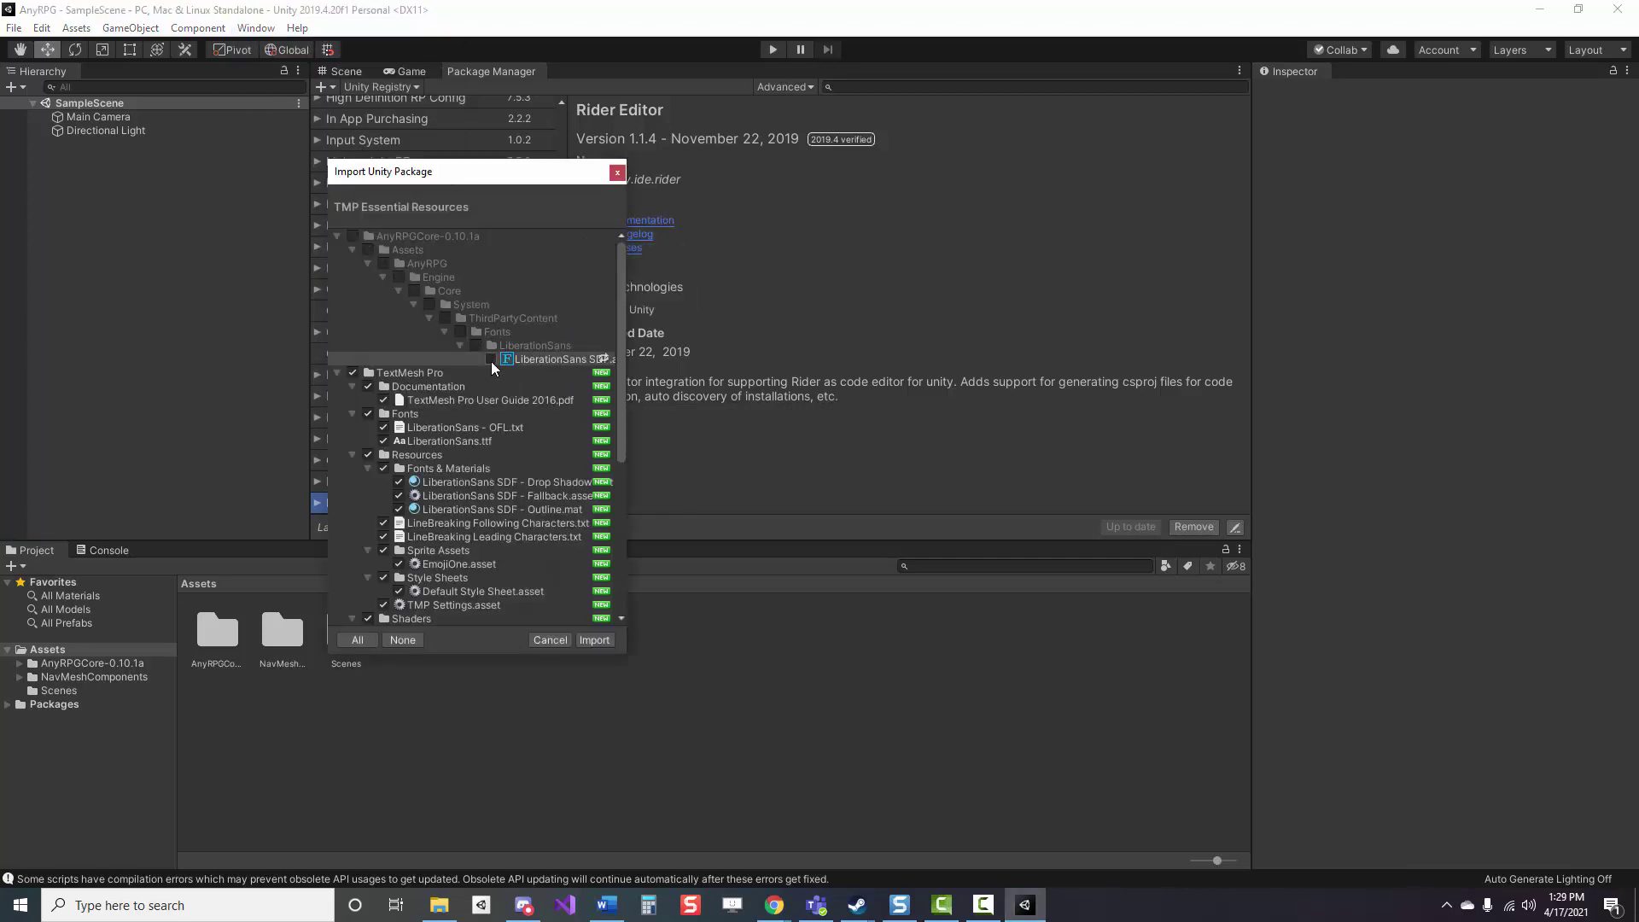
{"action": "left_click", "coordinate": [594, 642]}
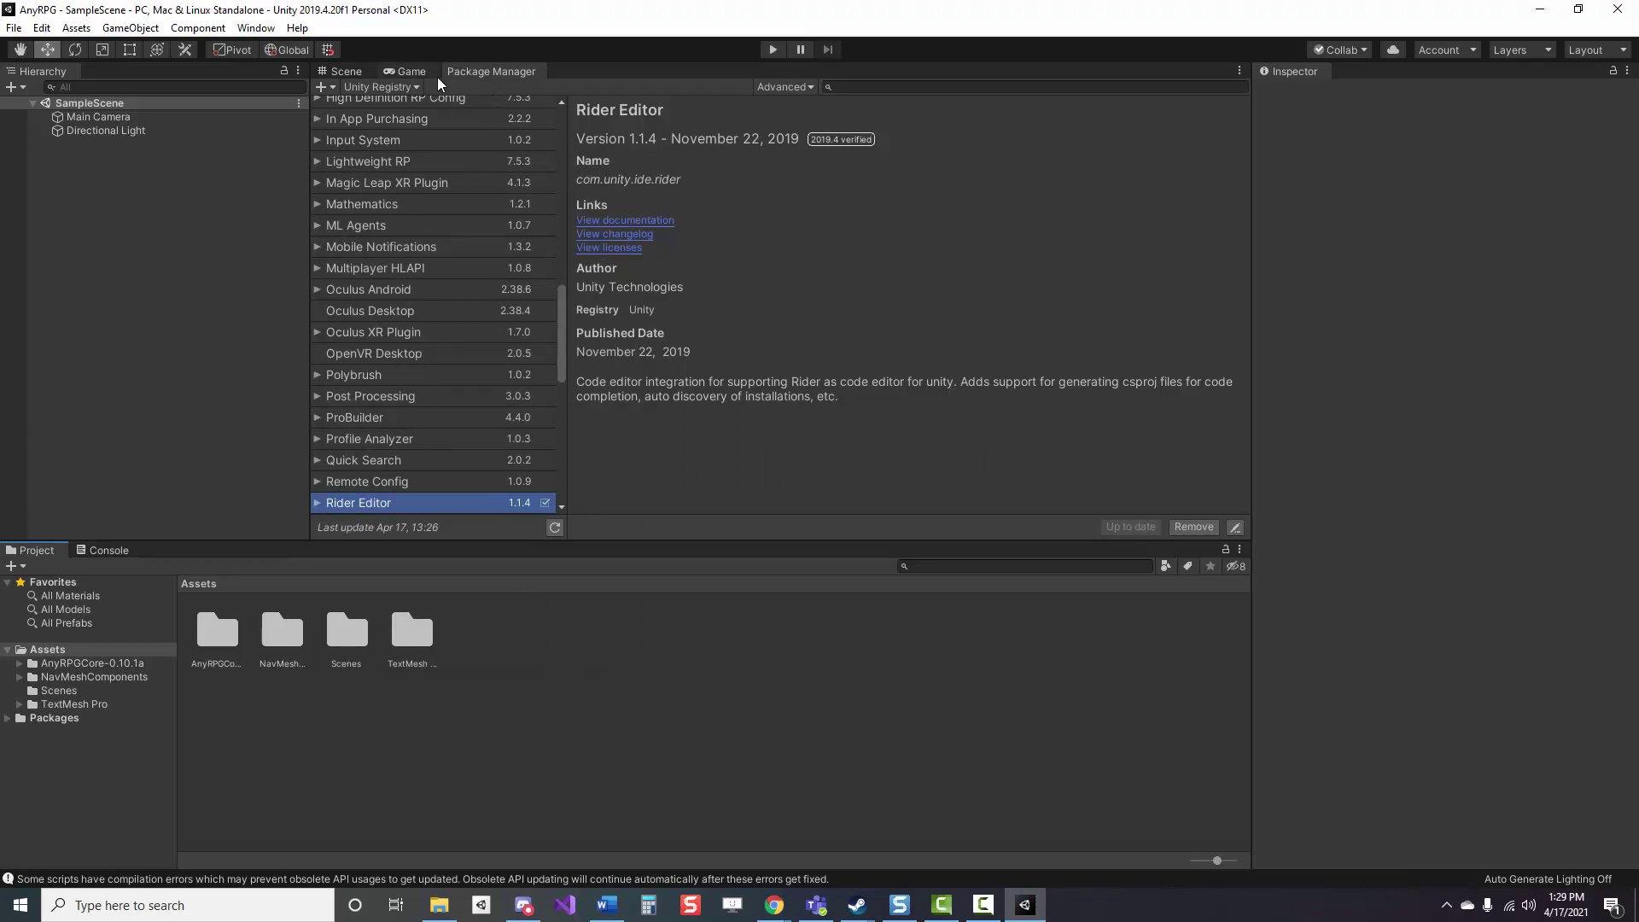
Step: Switch the Package Manager list to owned Asset Store packages under My Assets
{"action": "left_click", "coordinate": [380, 86]}
{"action": "left_click", "coordinate": [397, 156]}
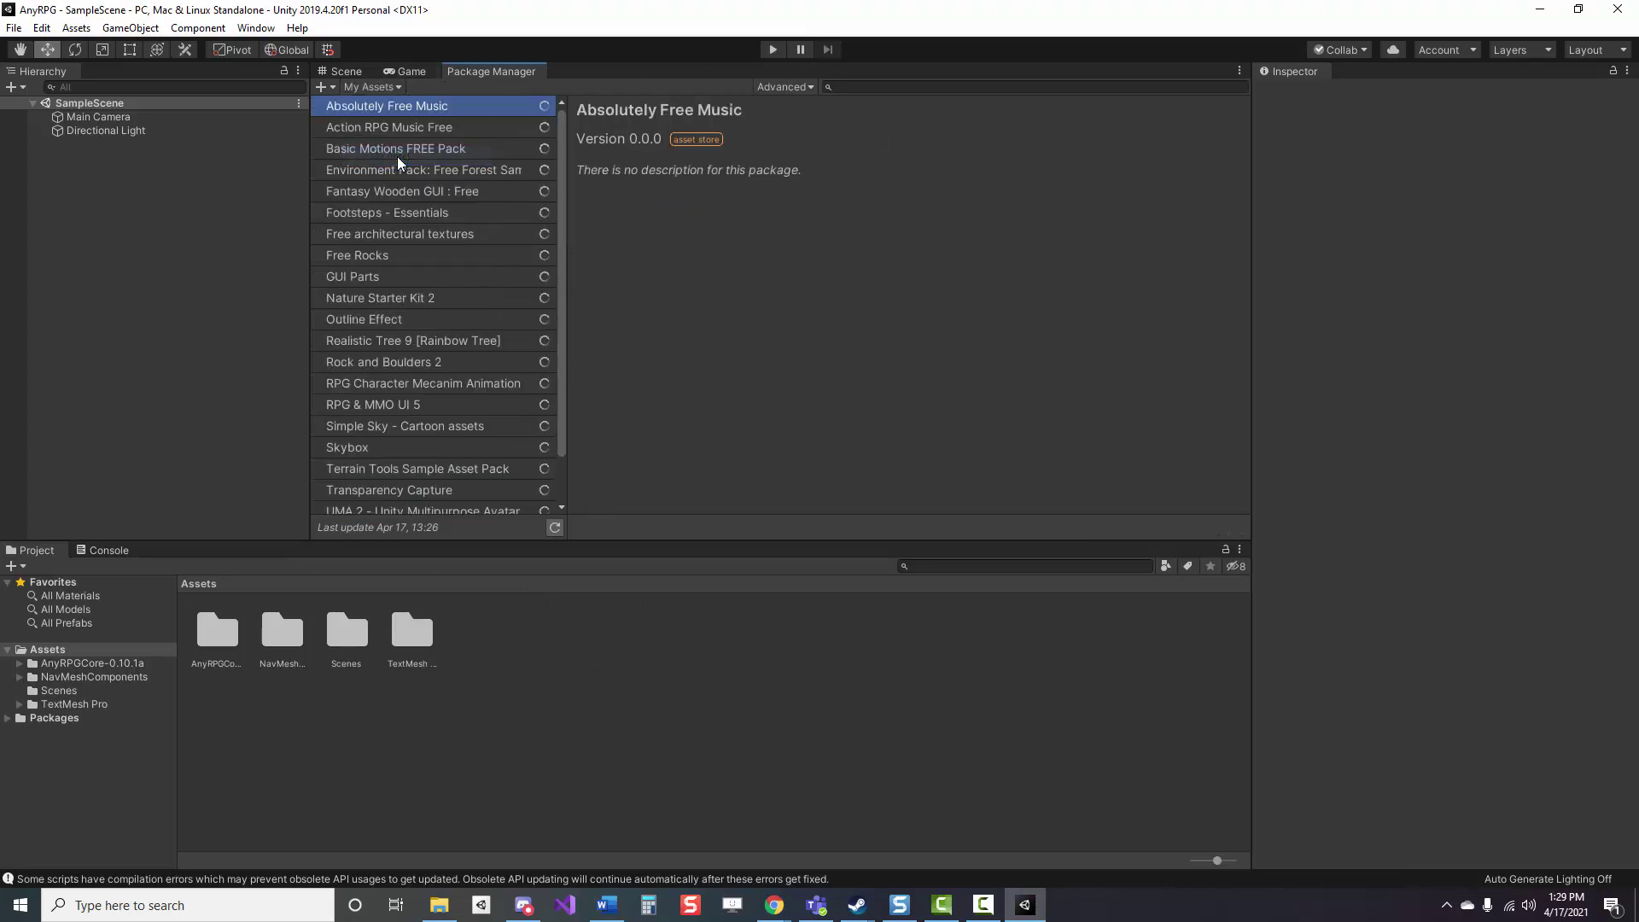
{"action": "left_click", "coordinate": [905, 84]}
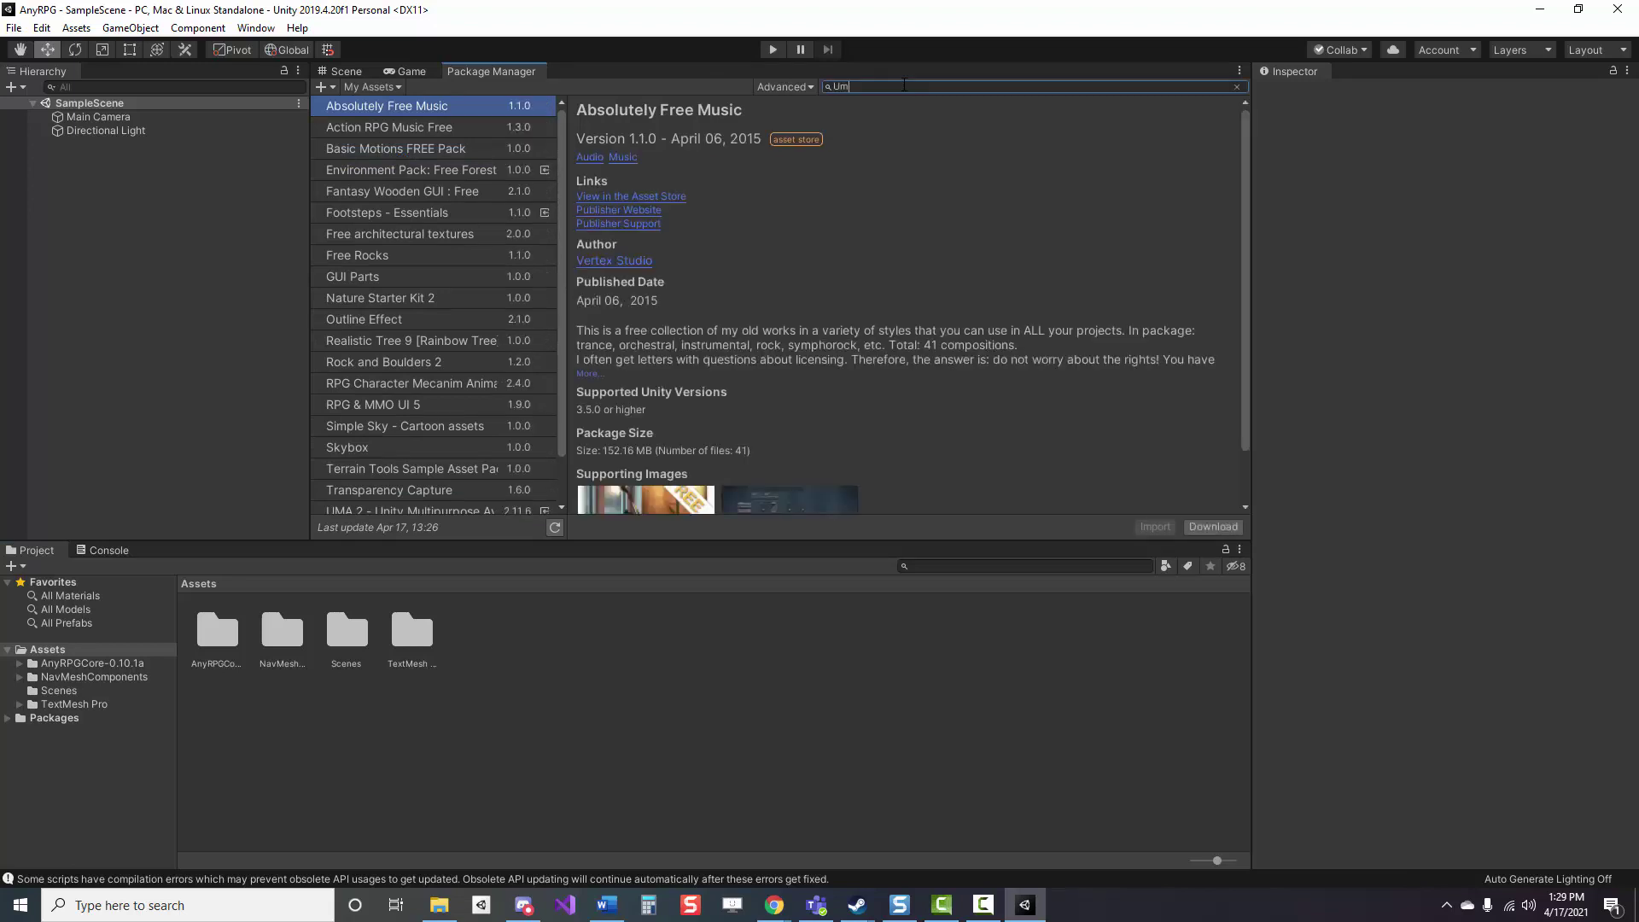
Step: Search 'Uma' in My Assets and import all UMA 2 package files
{"action": "type", "text": "Uma"}
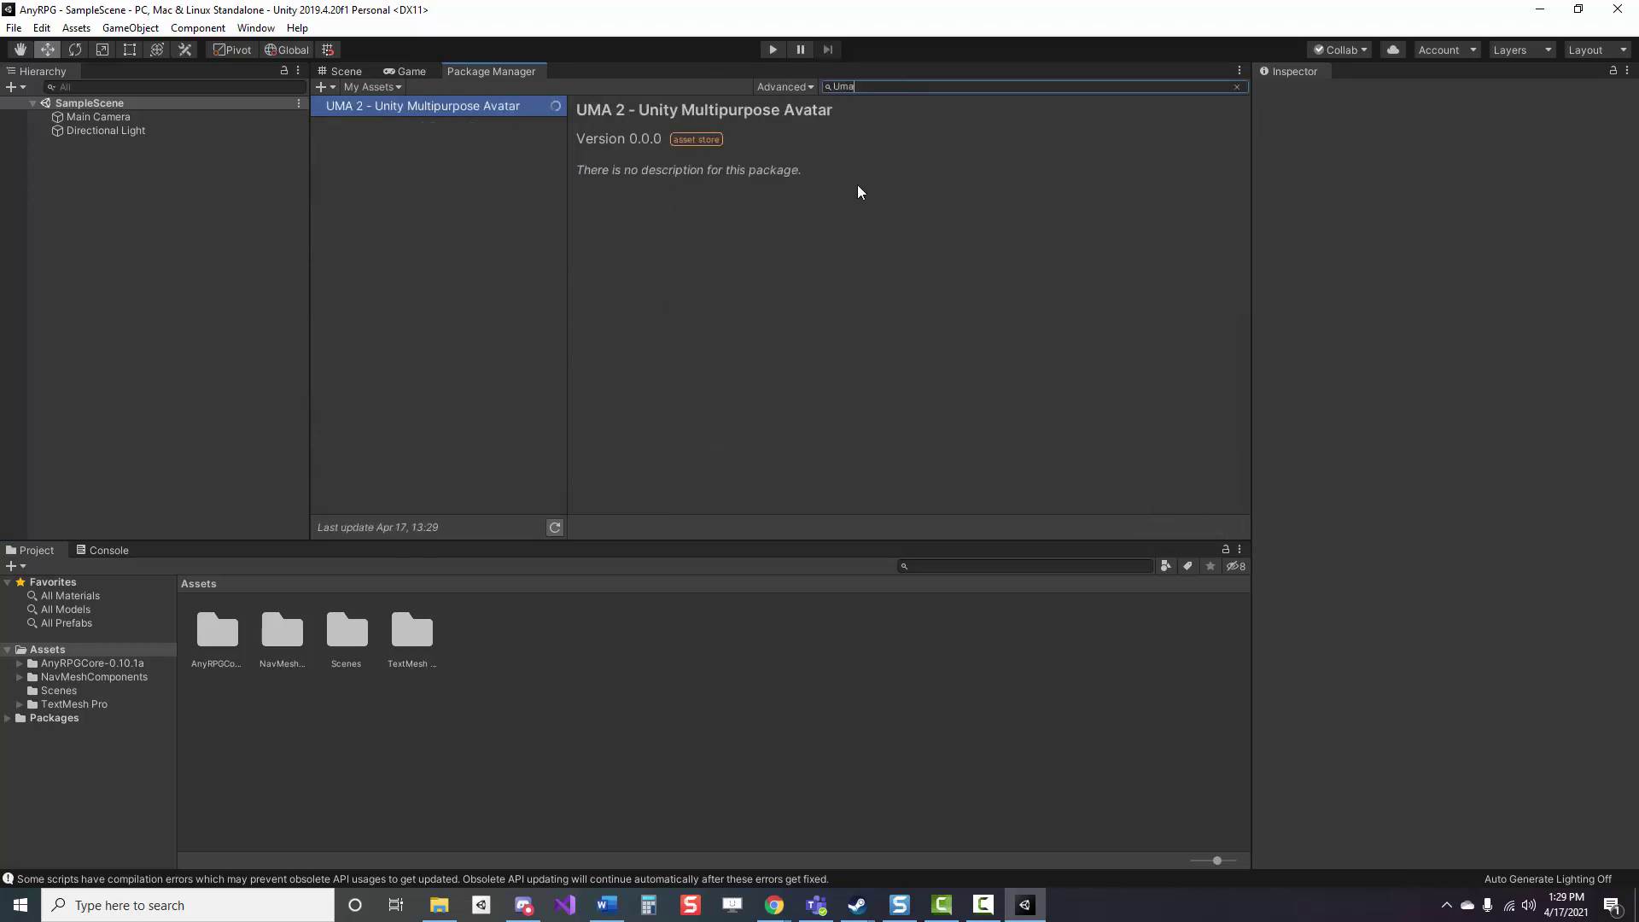
{"action": "scroll", "coordinate": [896, 349], "scroll_direction": "down", "scroll_amount": 2}
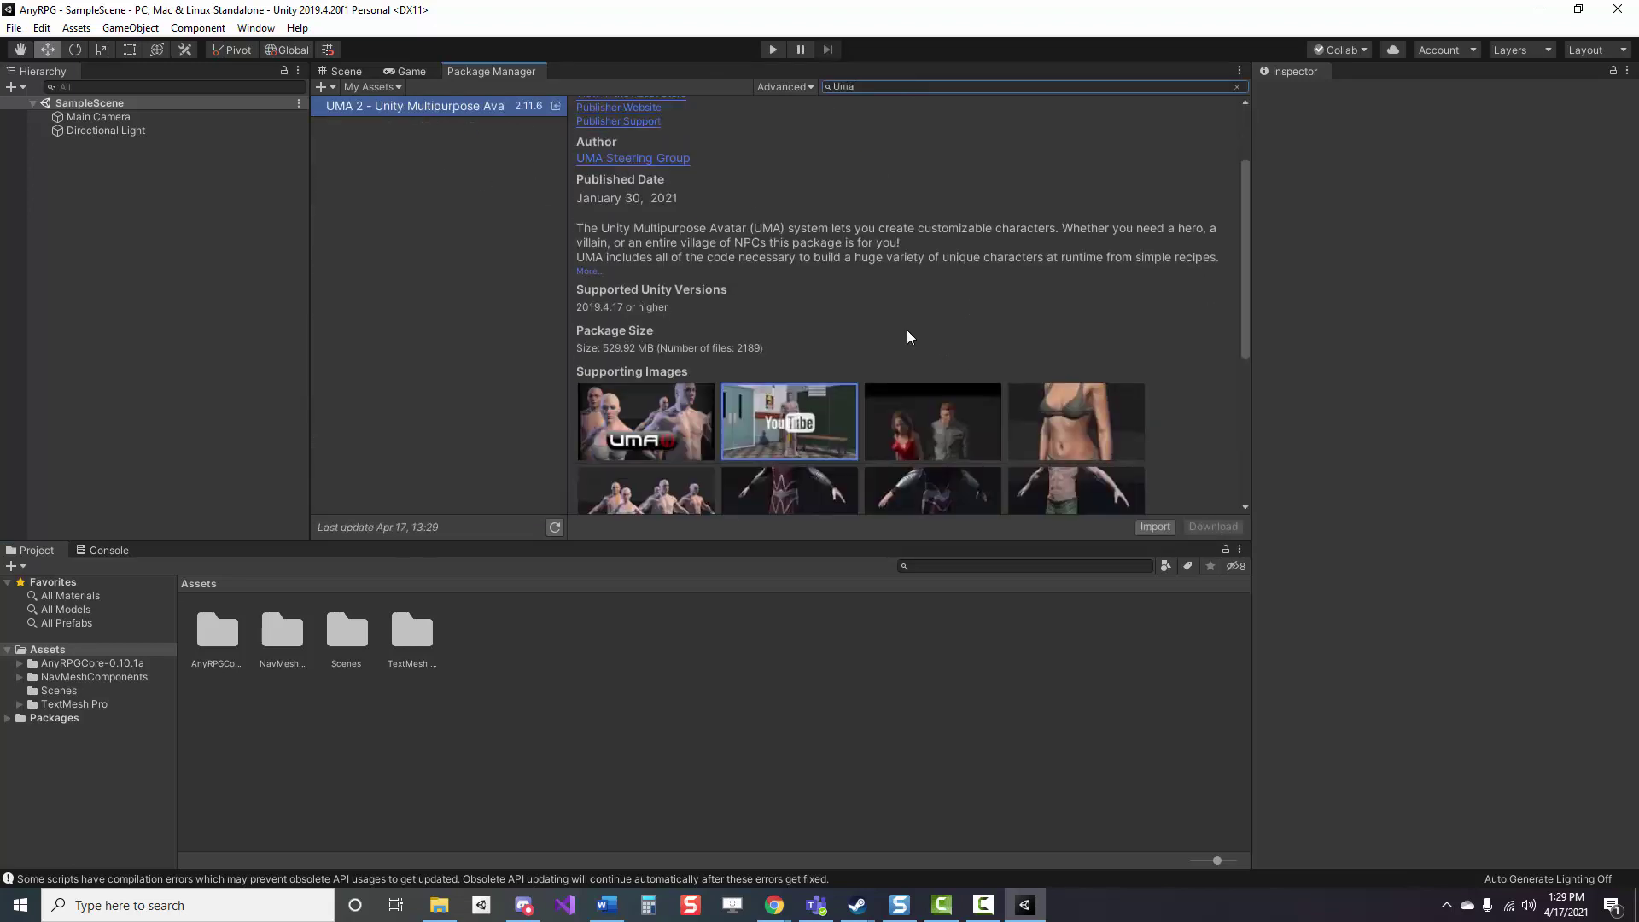
{"action": "left_click", "coordinate": [1157, 528]}
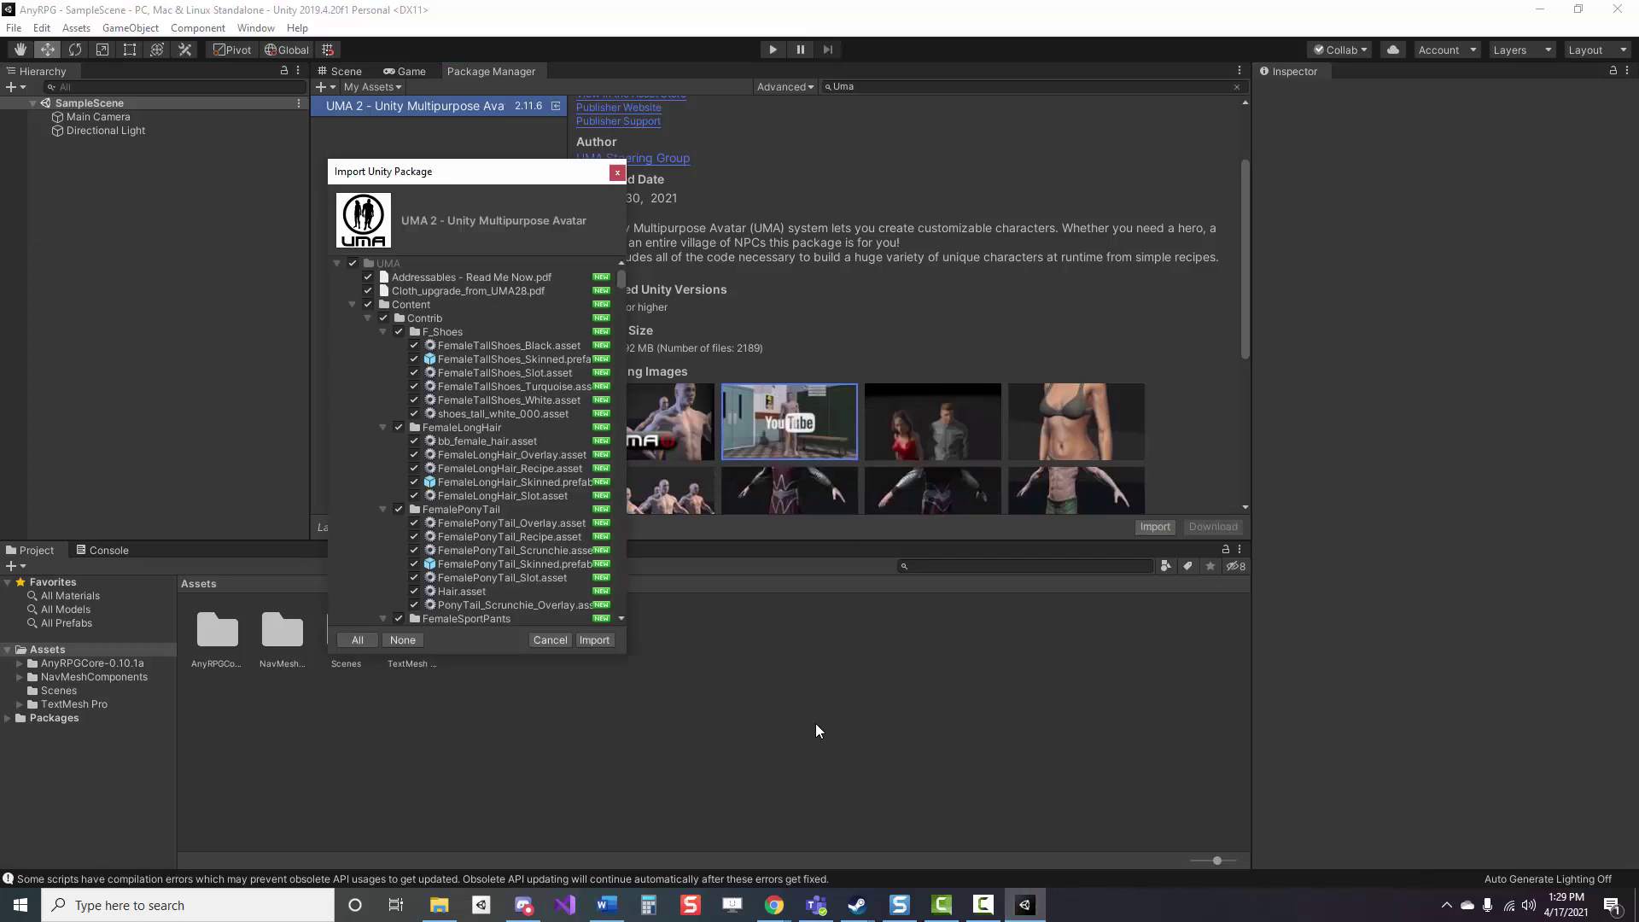
{"action": "left_click", "coordinate": [602, 646]}
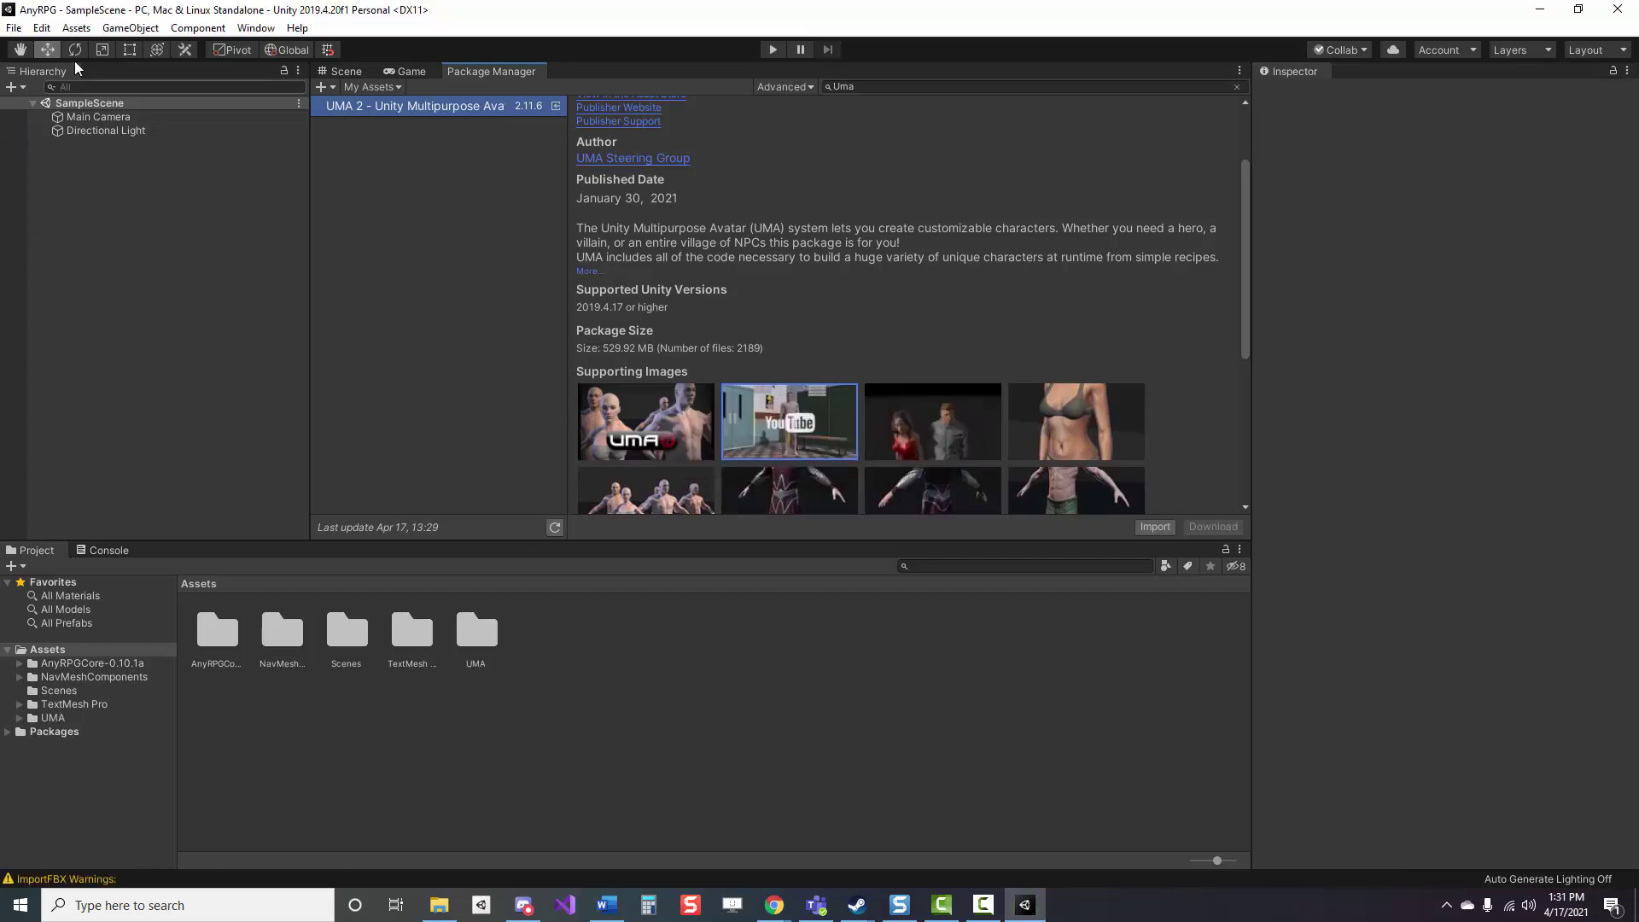
Step: In Player > Other Settings, switch Api Compatibility Level to .NET 4.x, then close Project Settings
{"action": "left_click", "coordinate": [41, 29]}
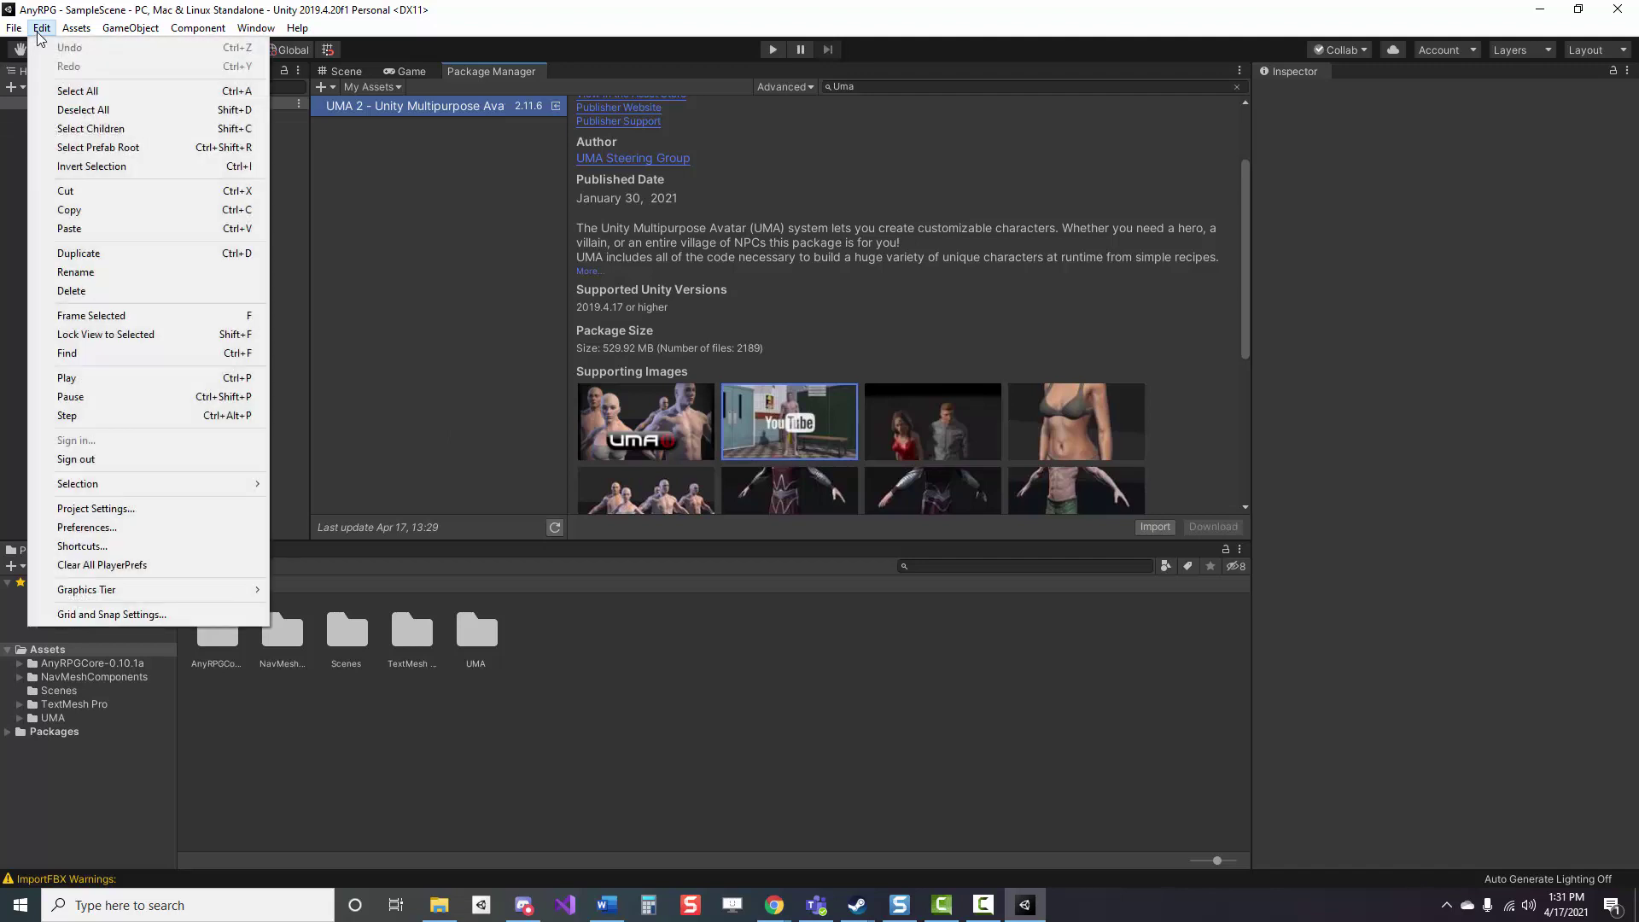
{"action": "left_click", "coordinate": [105, 509]}
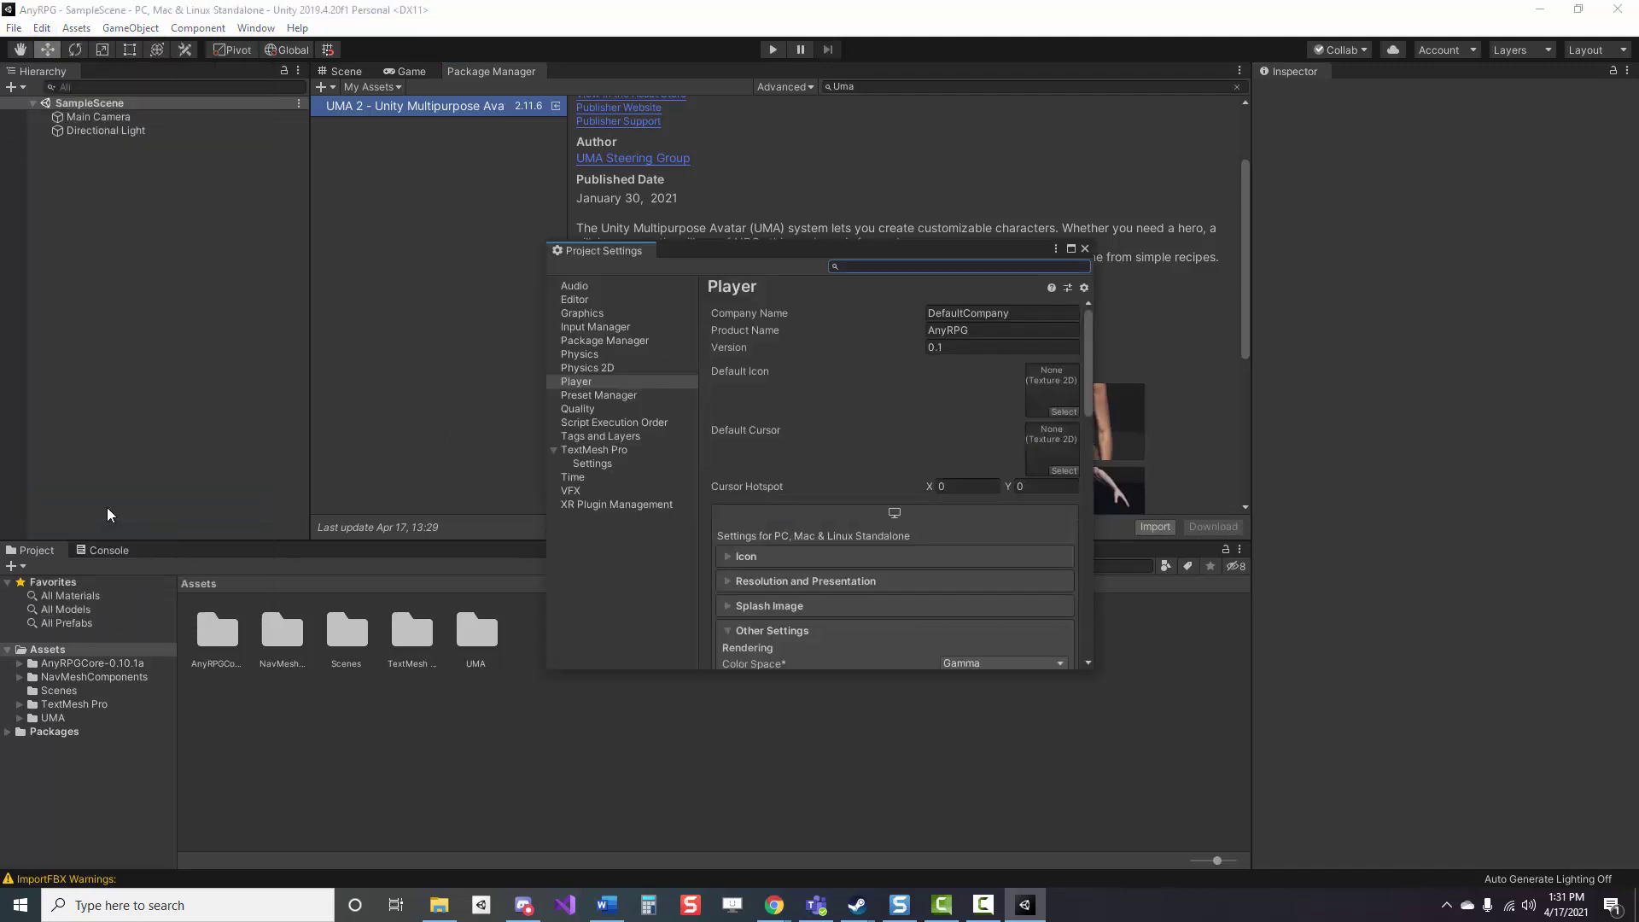
{"action": "left_click", "coordinate": [581, 383]}
{"action": "scroll", "coordinate": [827, 464], "scroll_direction": "down", "scroll_amount": 3}
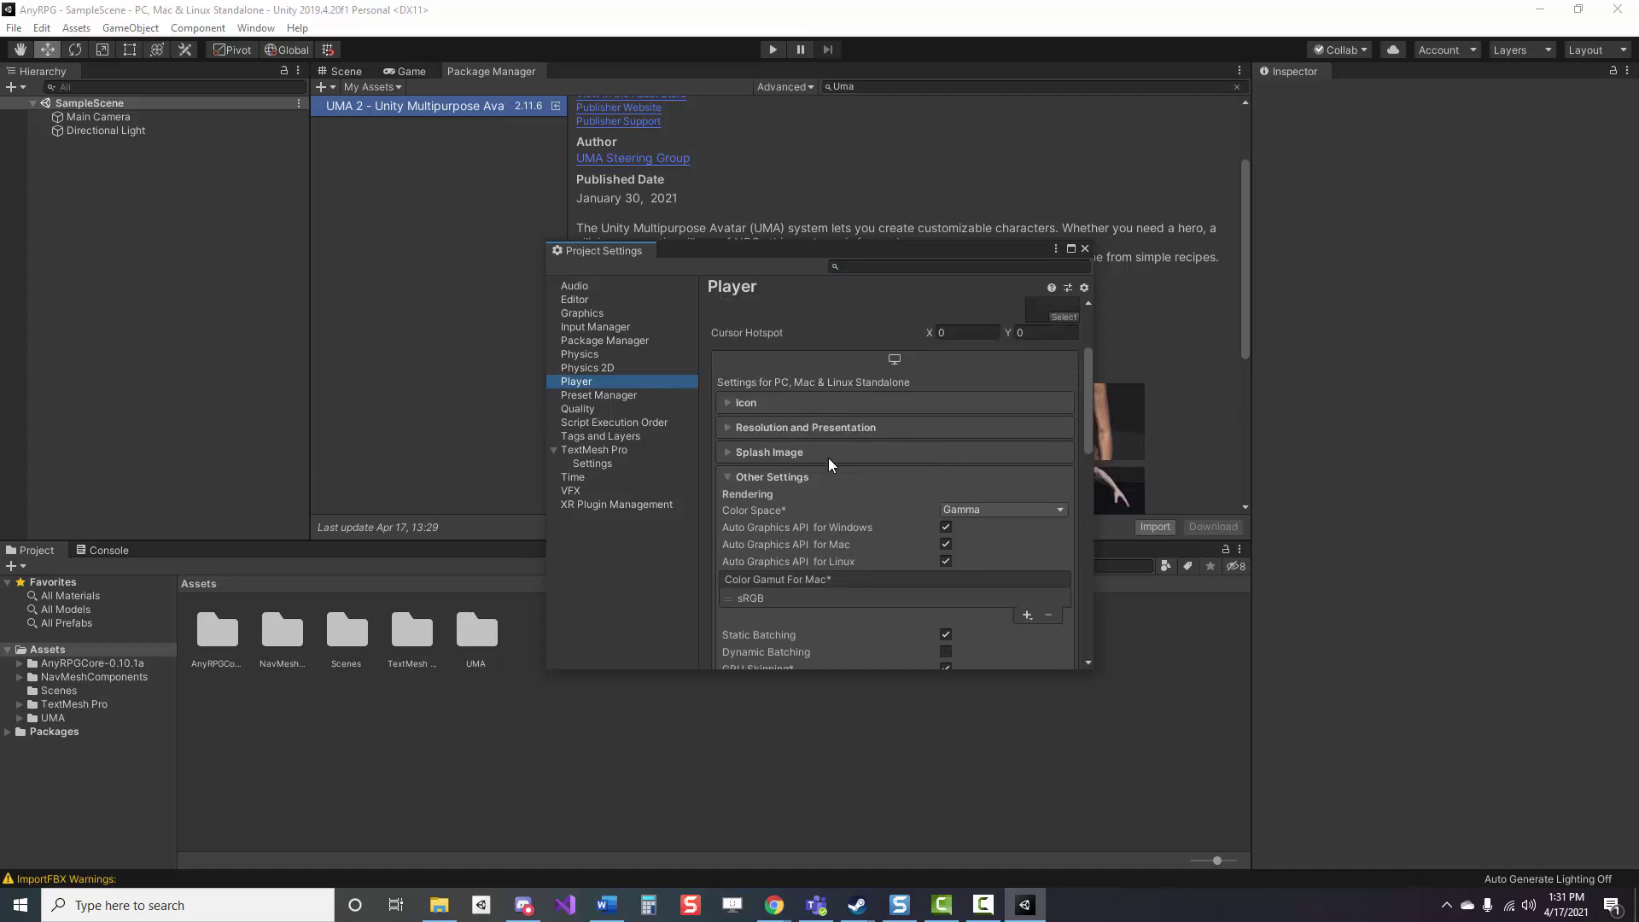
{"action": "scroll", "coordinate": [882, 499], "scroll_direction": "down", "scroll_amount": 7}
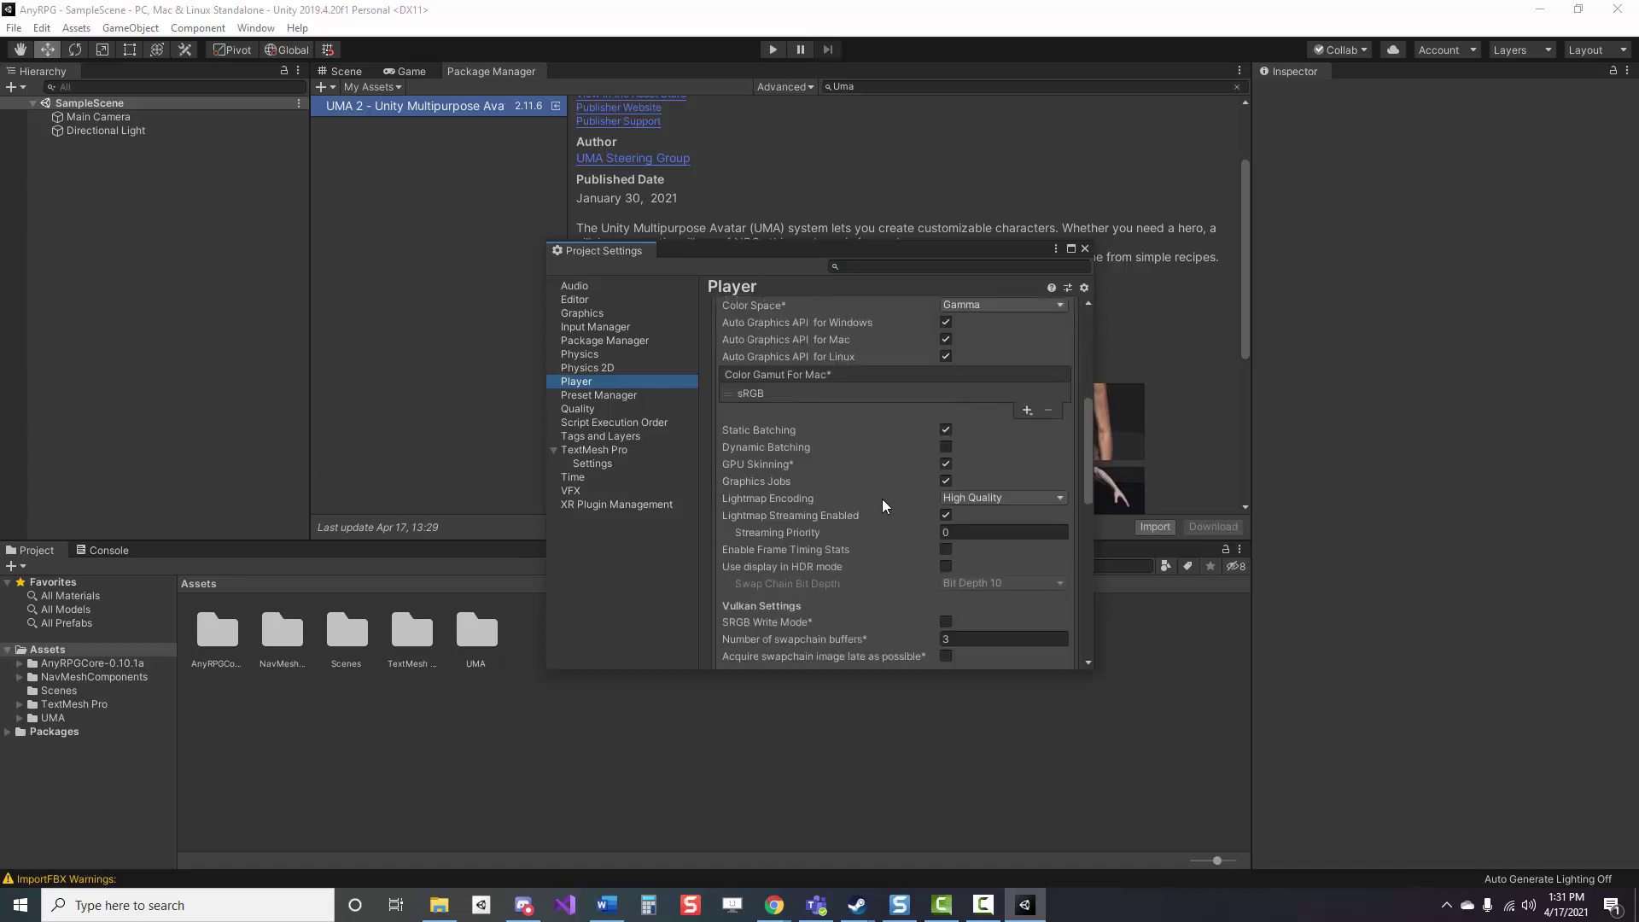
{"action": "scroll", "coordinate": [883, 503], "scroll_direction": "down", "scroll_amount": 1}
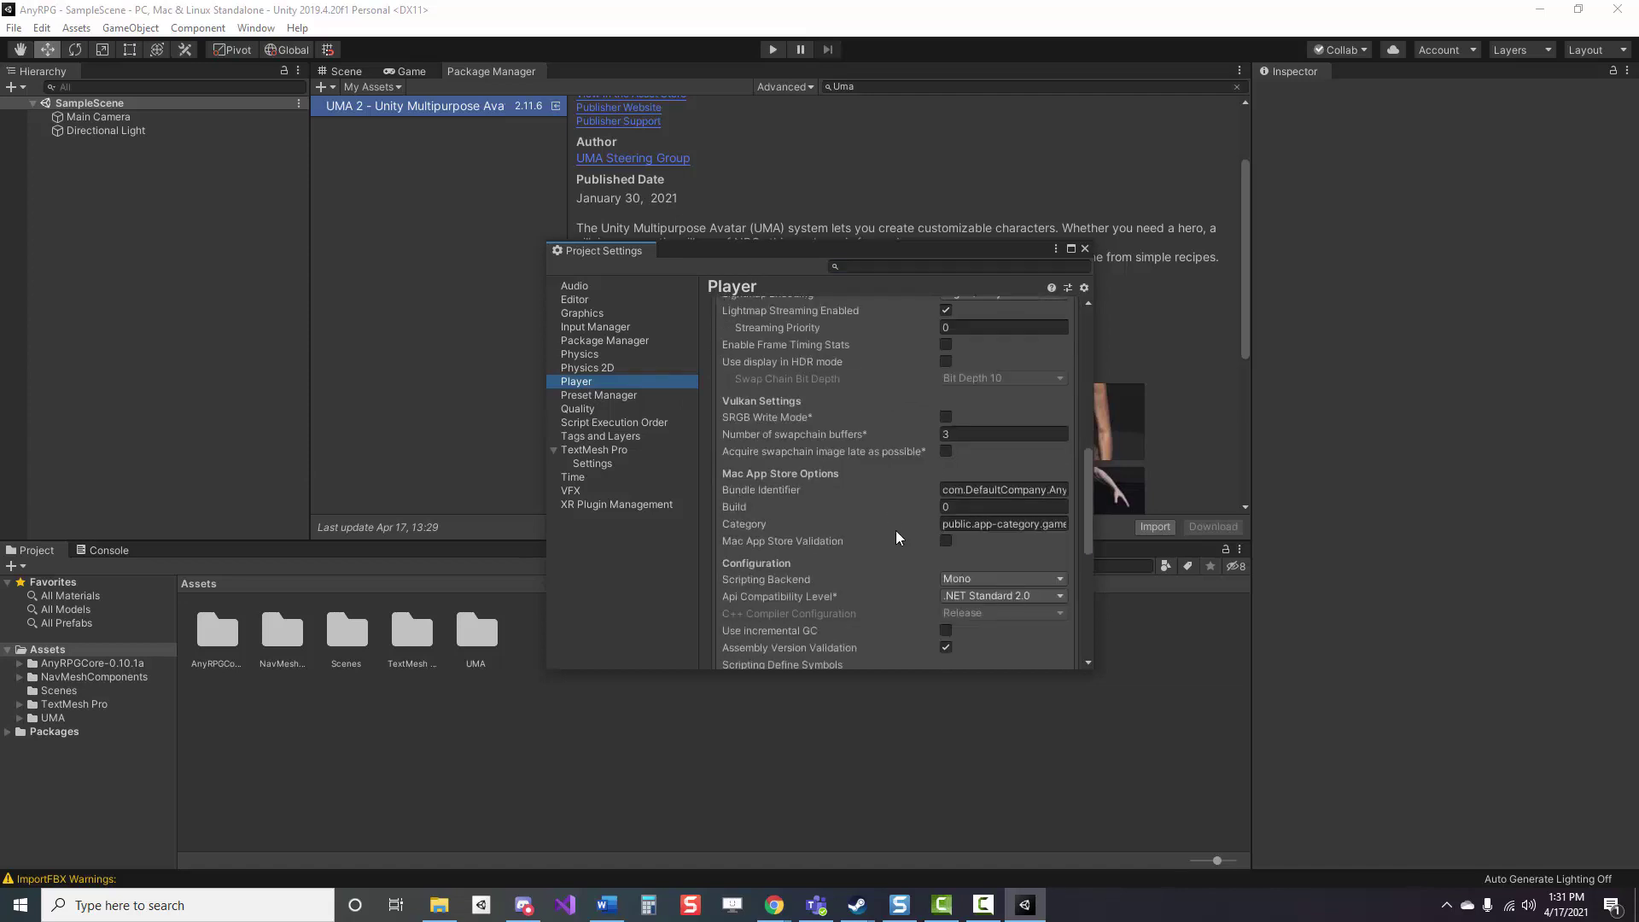
{"action": "left_click", "coordinate": [1055, 595]}
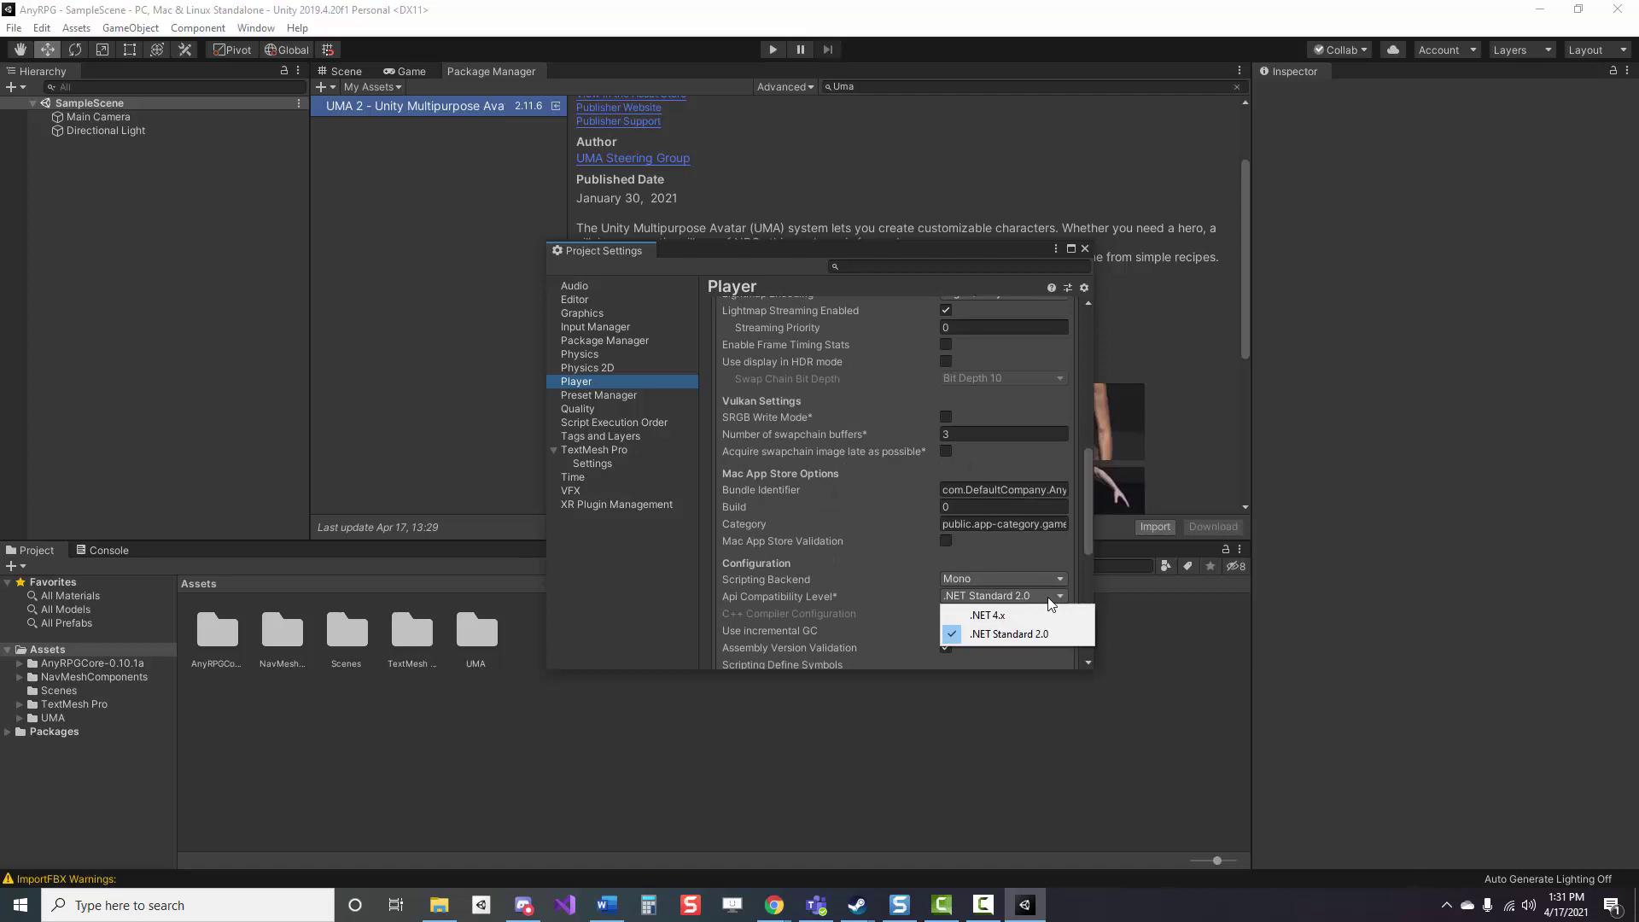
{"action": "left_click", "coordinate": [990, 616]}
{"action": "scroll", "coordinate": [924, 594], "scroll_direction": "down", "scroll_amount": 10}
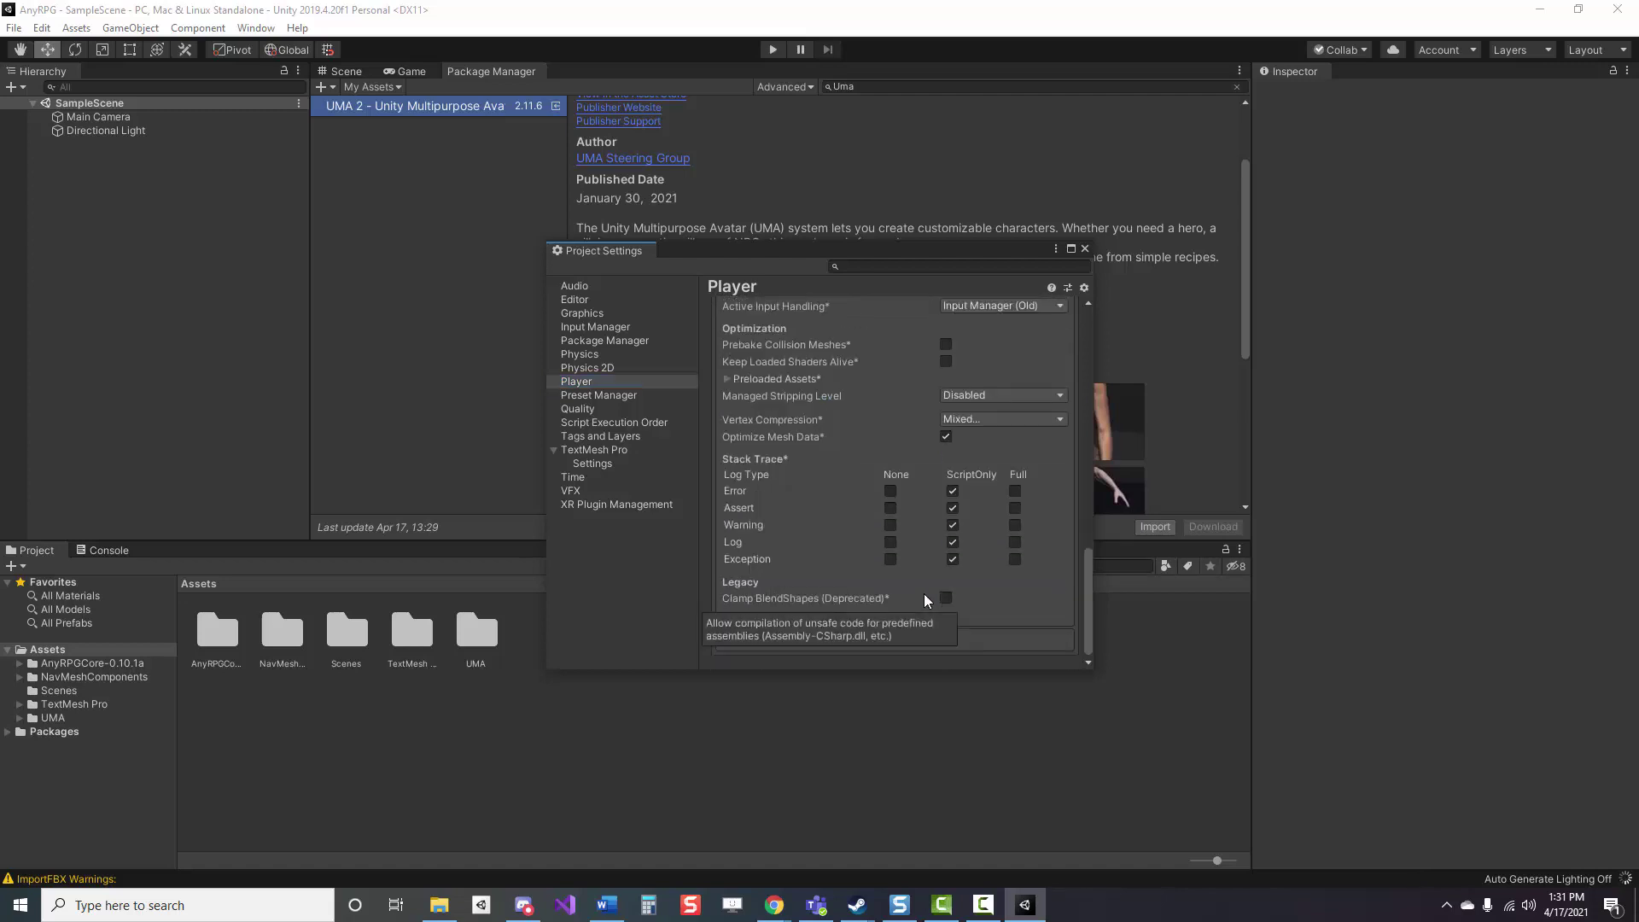
{"action": "scroll", "coordinate": [924, 593], "scroll_direction": "down", "scroll_amount": 1}
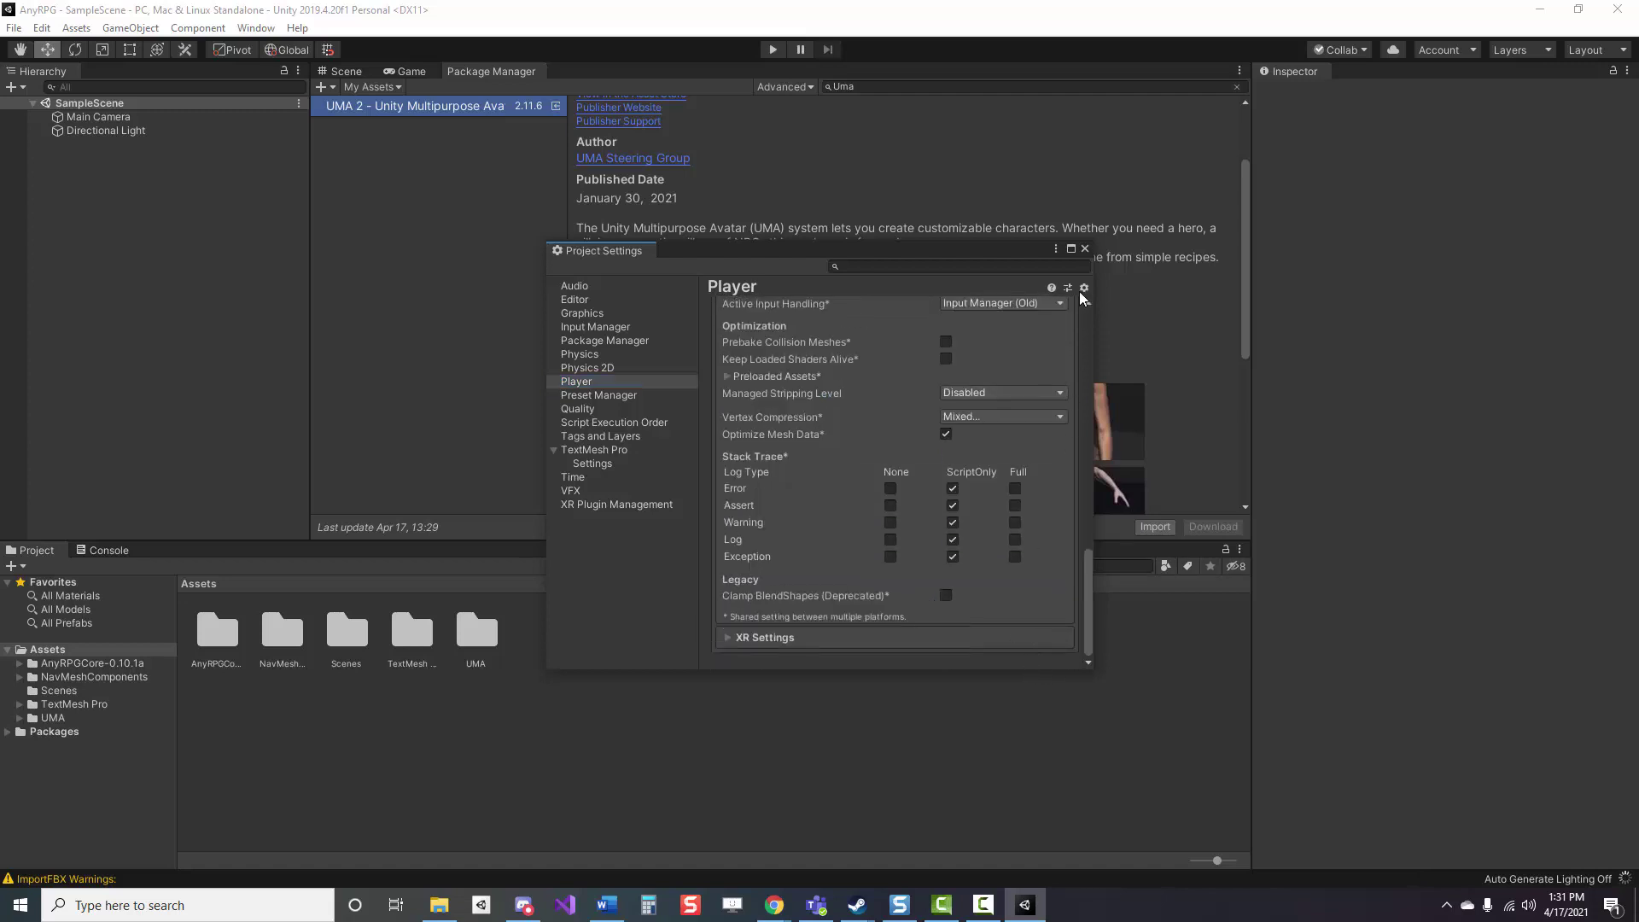
{"action": "left_click", "coordinate": [1084, 249]}
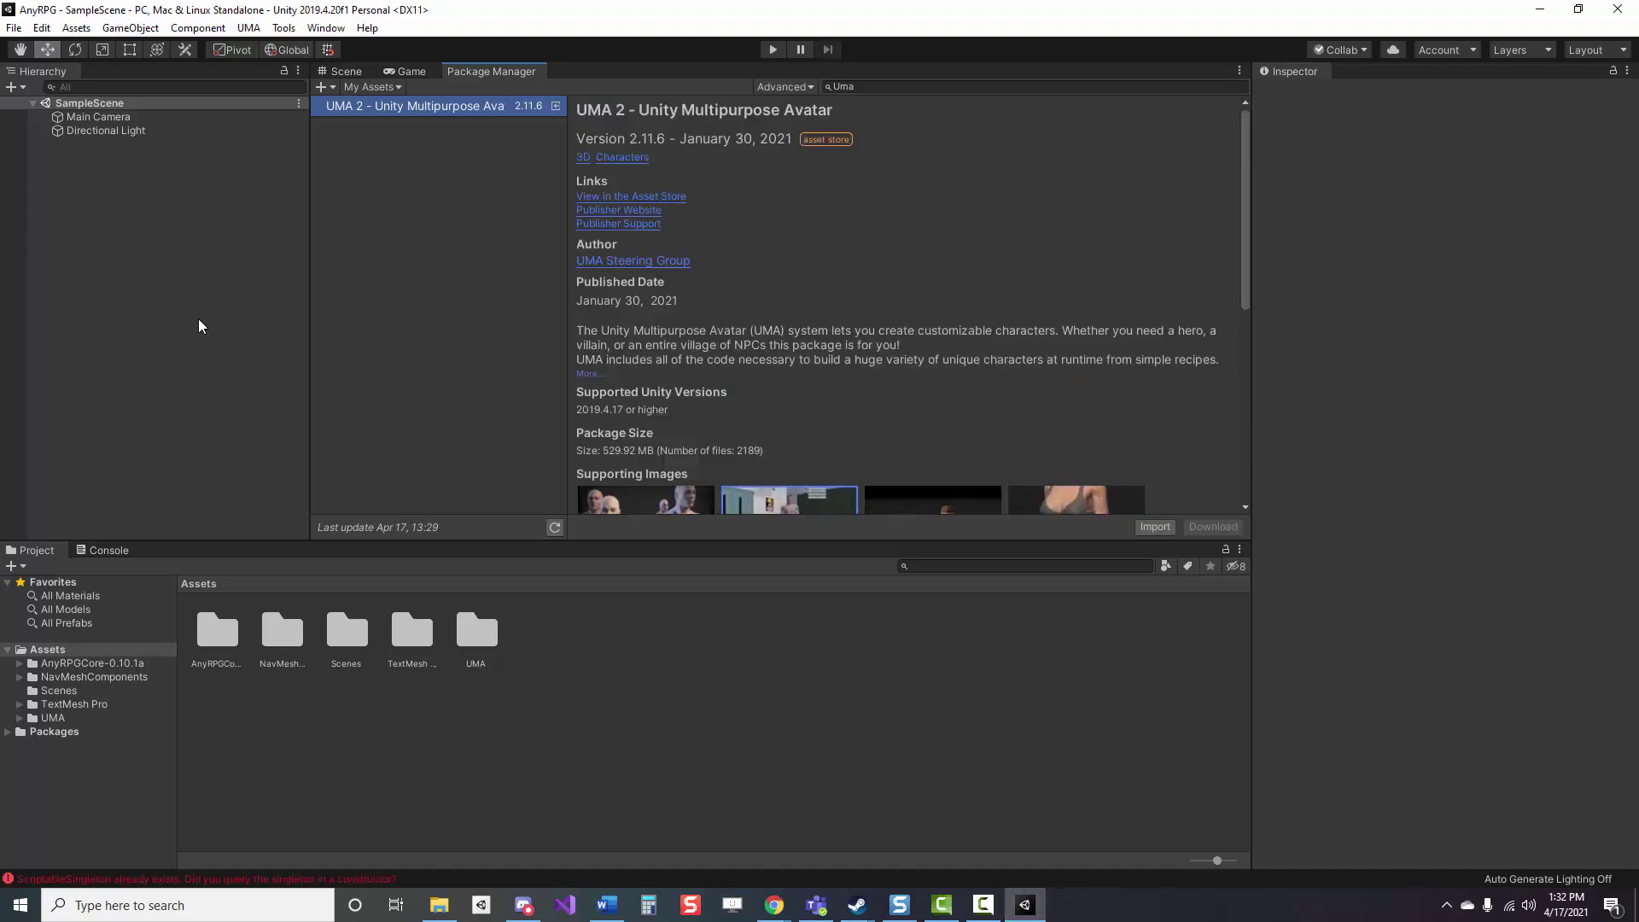
Step: Save the scene, quit the editor, and reopen the AnyRPG project from Unity Hub
{"action": "left_click", "coordinate": [13, 27]}
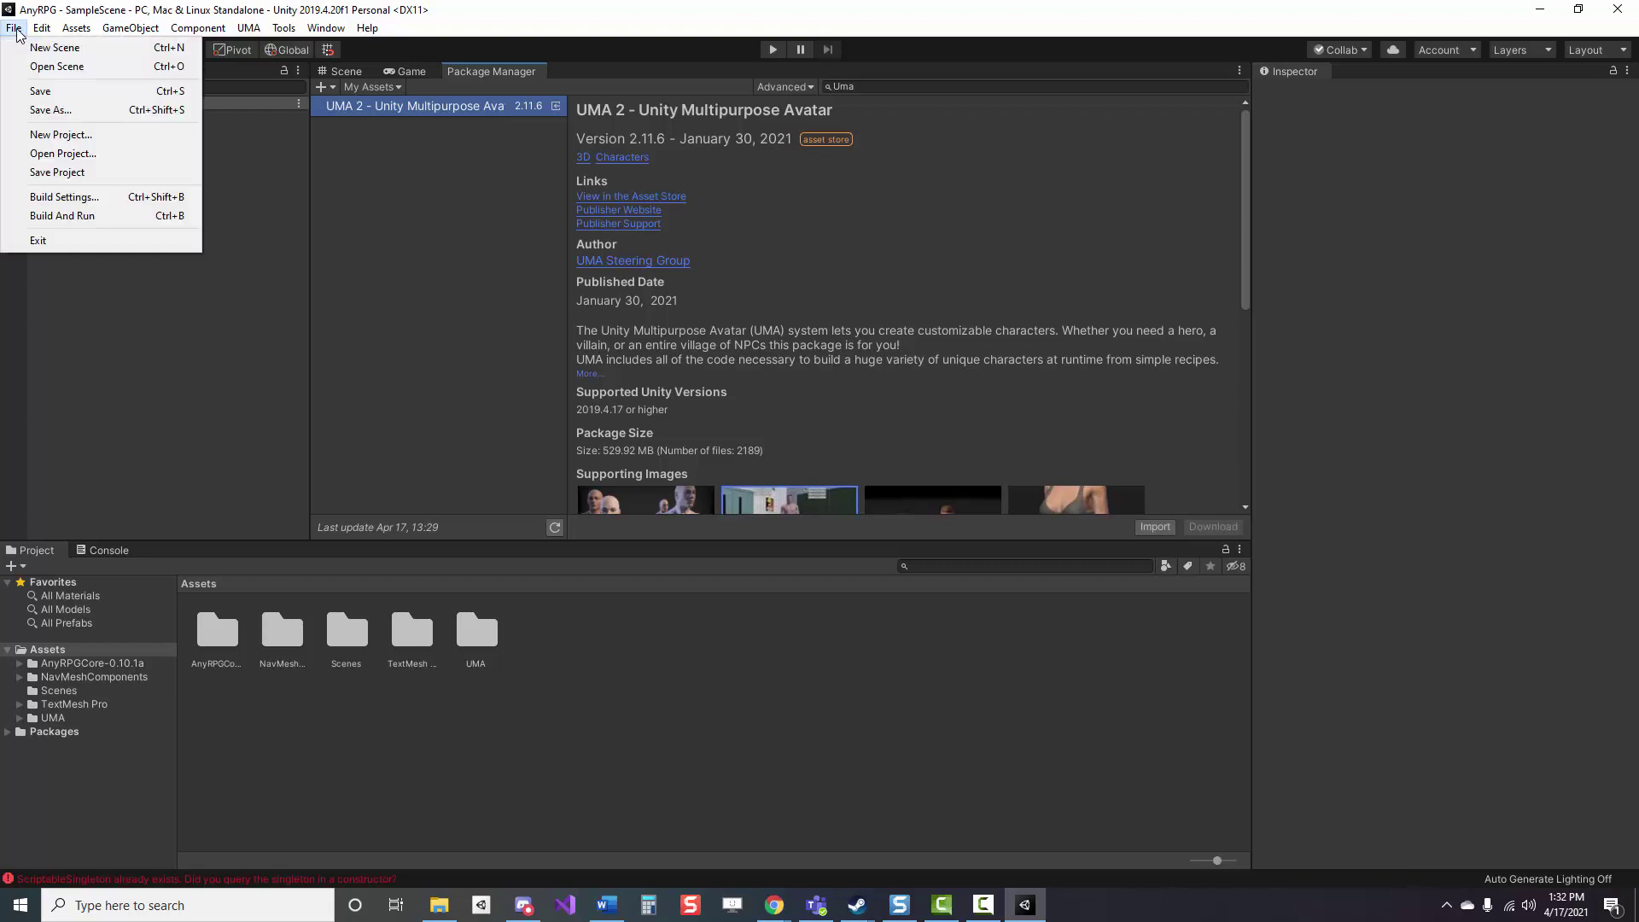
{"action": "left_click", "coordinate": [36, 98]}
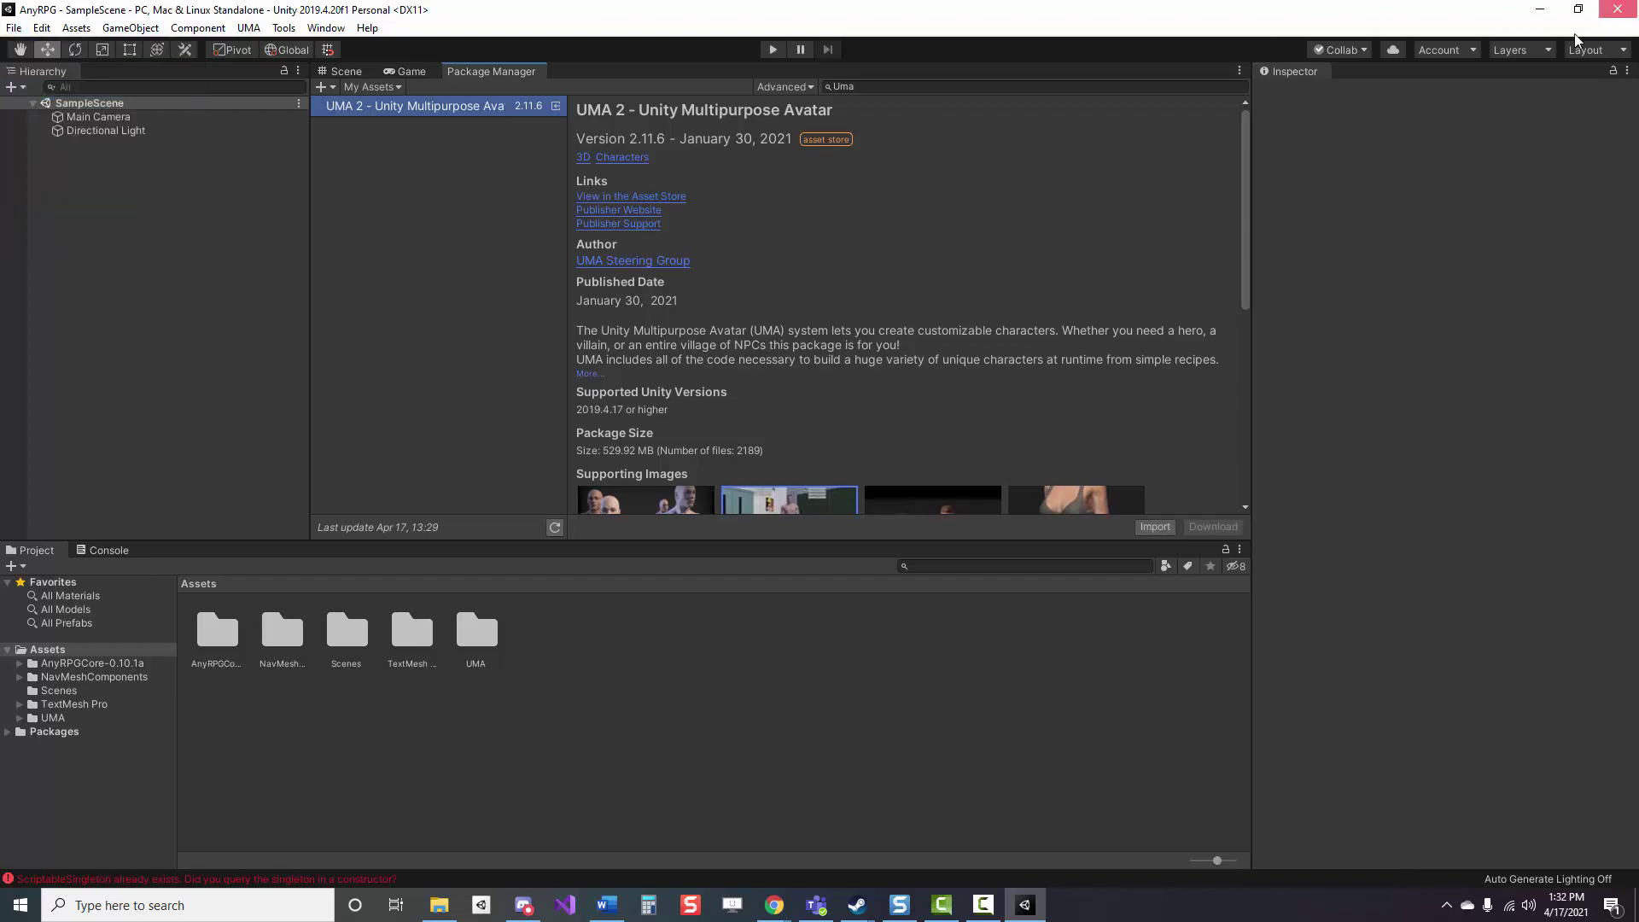
{"action": "left_click", "coordinate": [1540, 8]}
{"action": "left_click", "coordinate": [482, 907]}
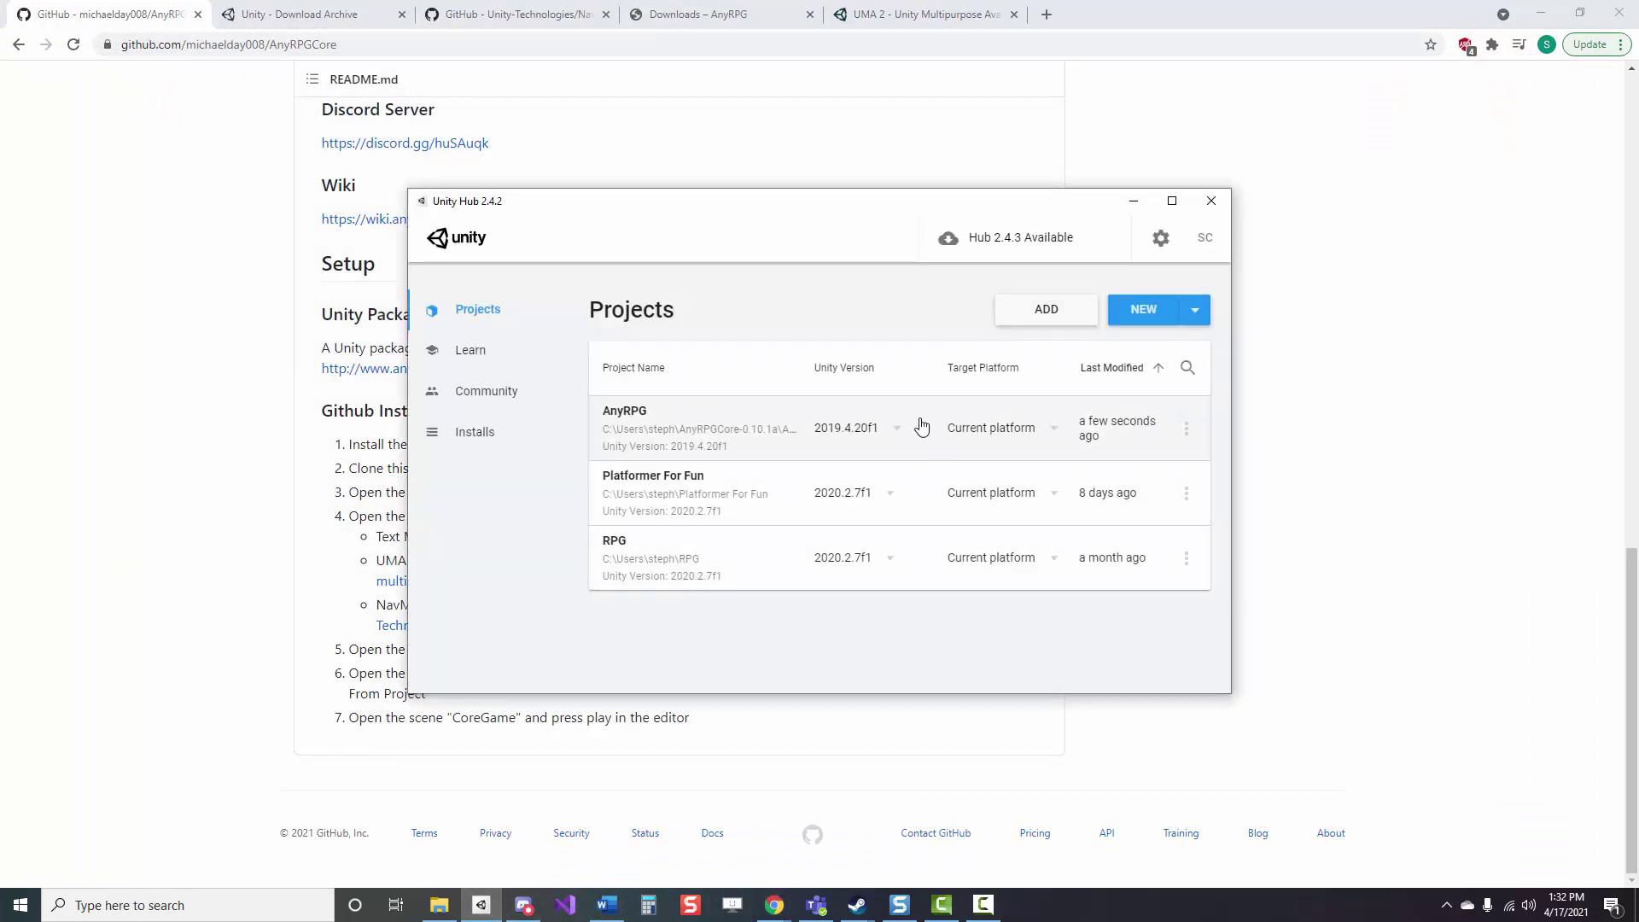
{"action": "left_click", "coordinate": [638, 415]}
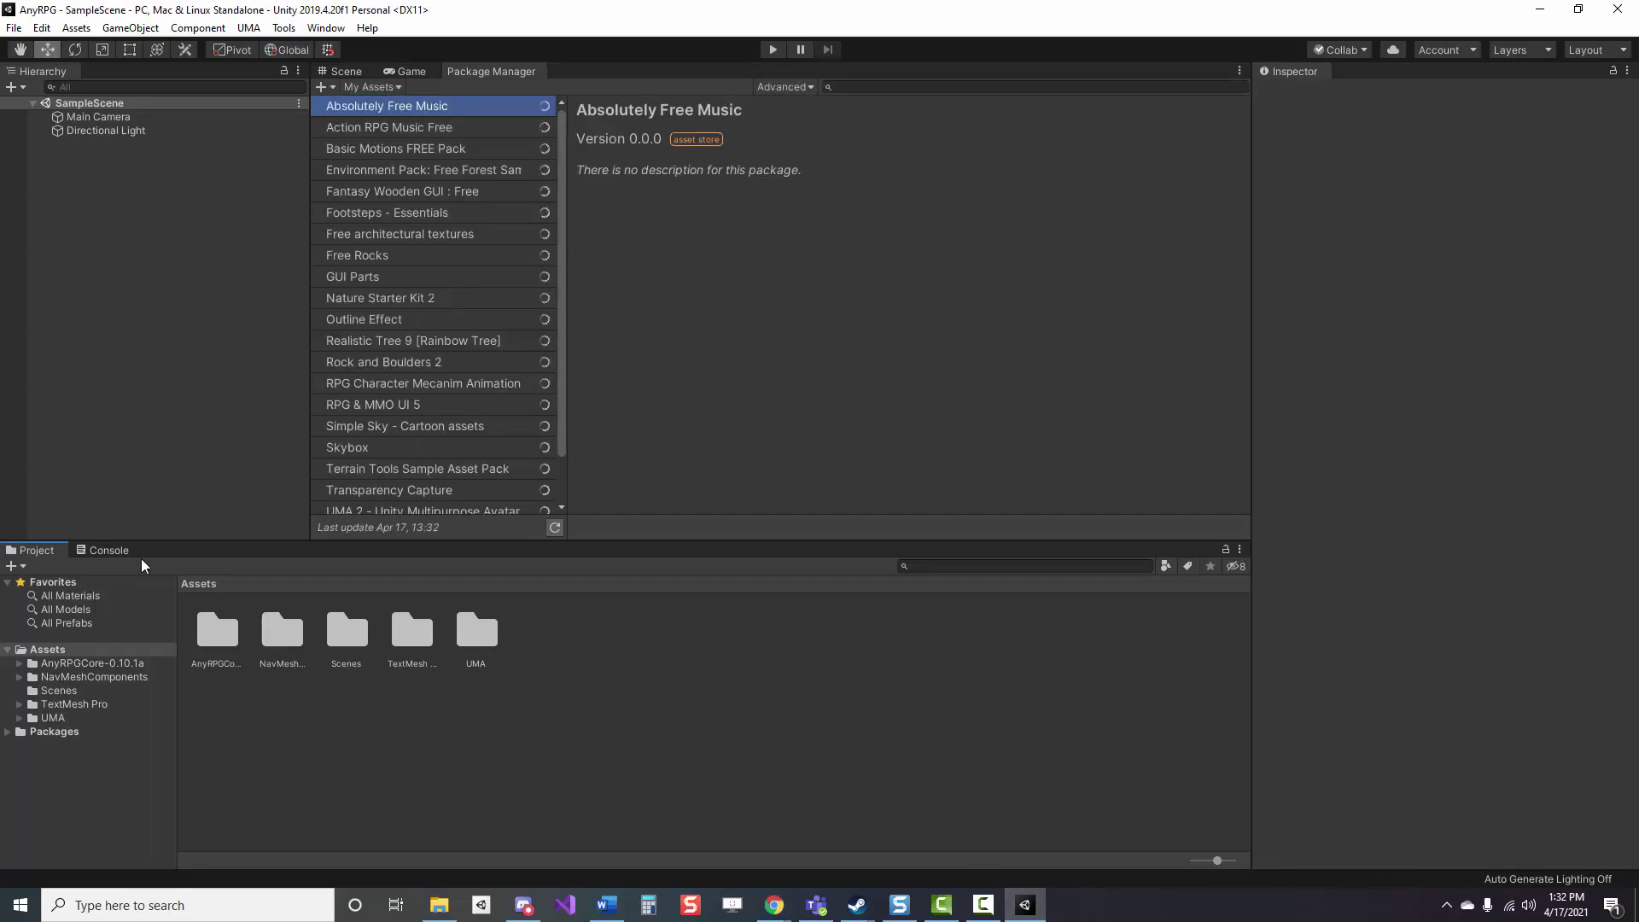
Step: Check the Console, return to the Project tab, and show SampleScene in the Scene view
{"action": "left_click", "coordinate": [111, 552]}
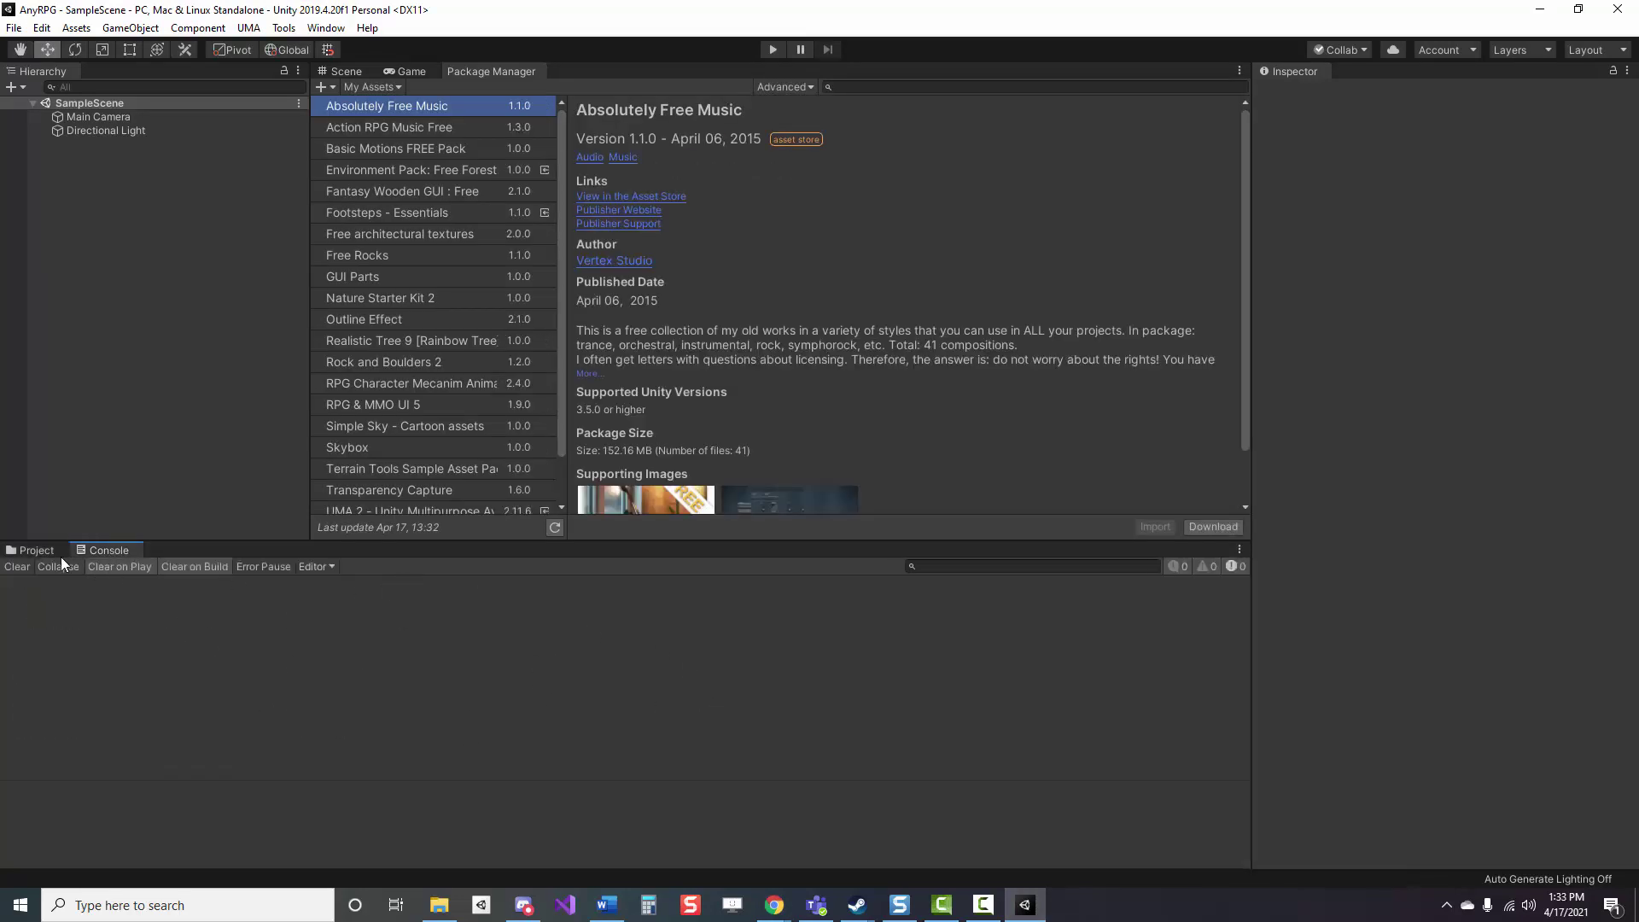
{"action": "left_click", "coordinate": [36, 551]}
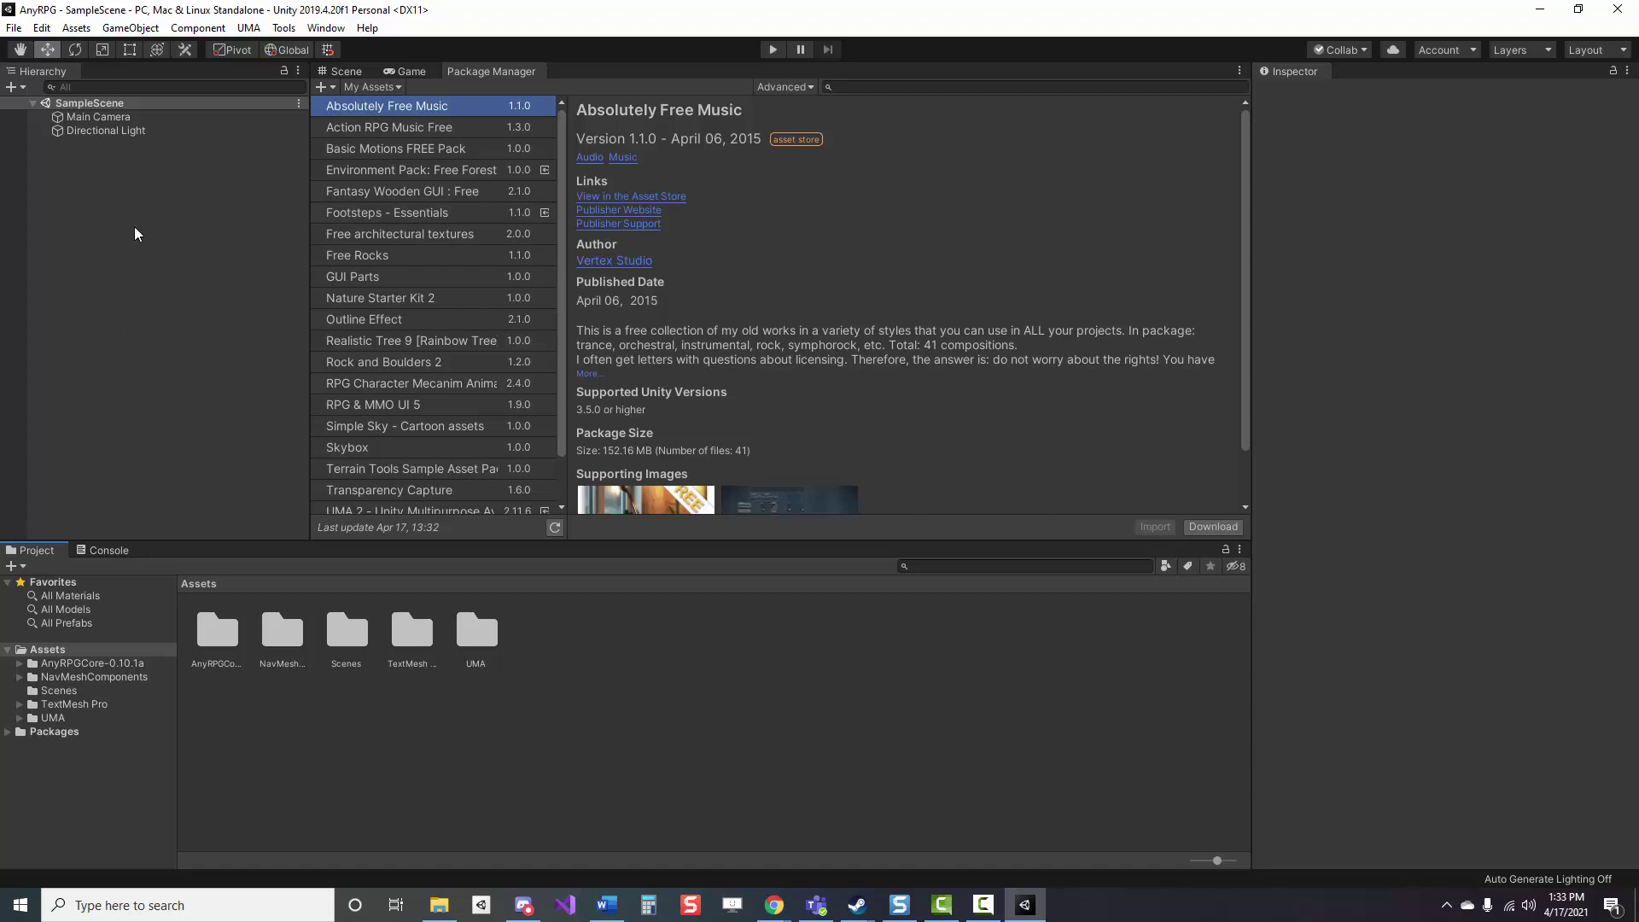
{"action": "left_click", "coordinate": [121, 109]}
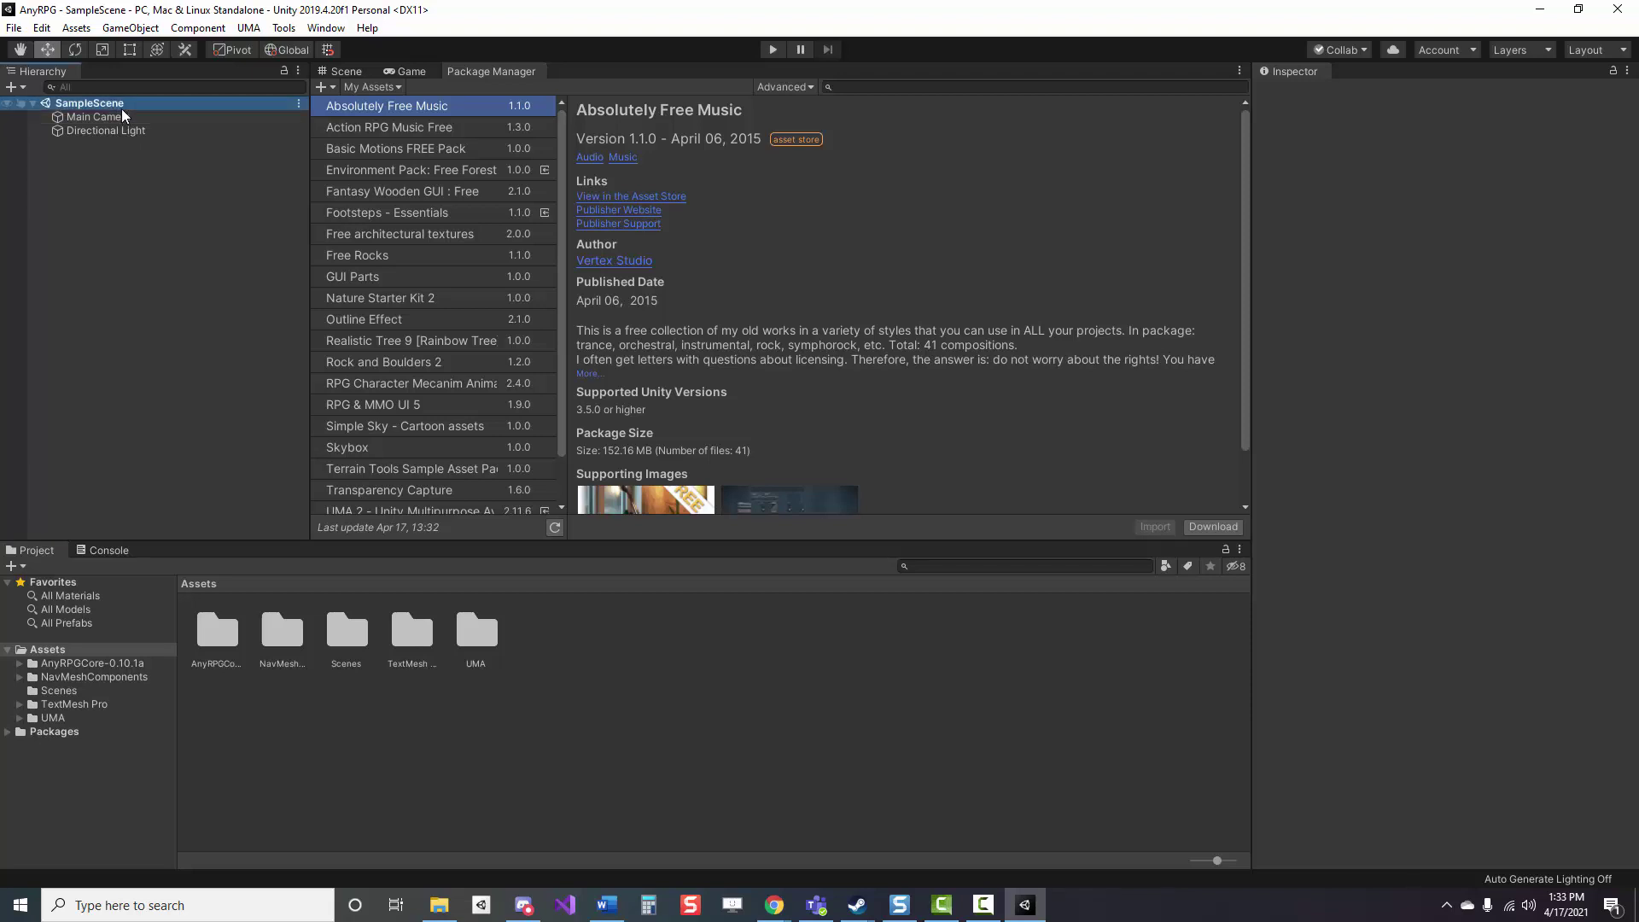
{"action": "left_click", "coordinate": [344, 70]}
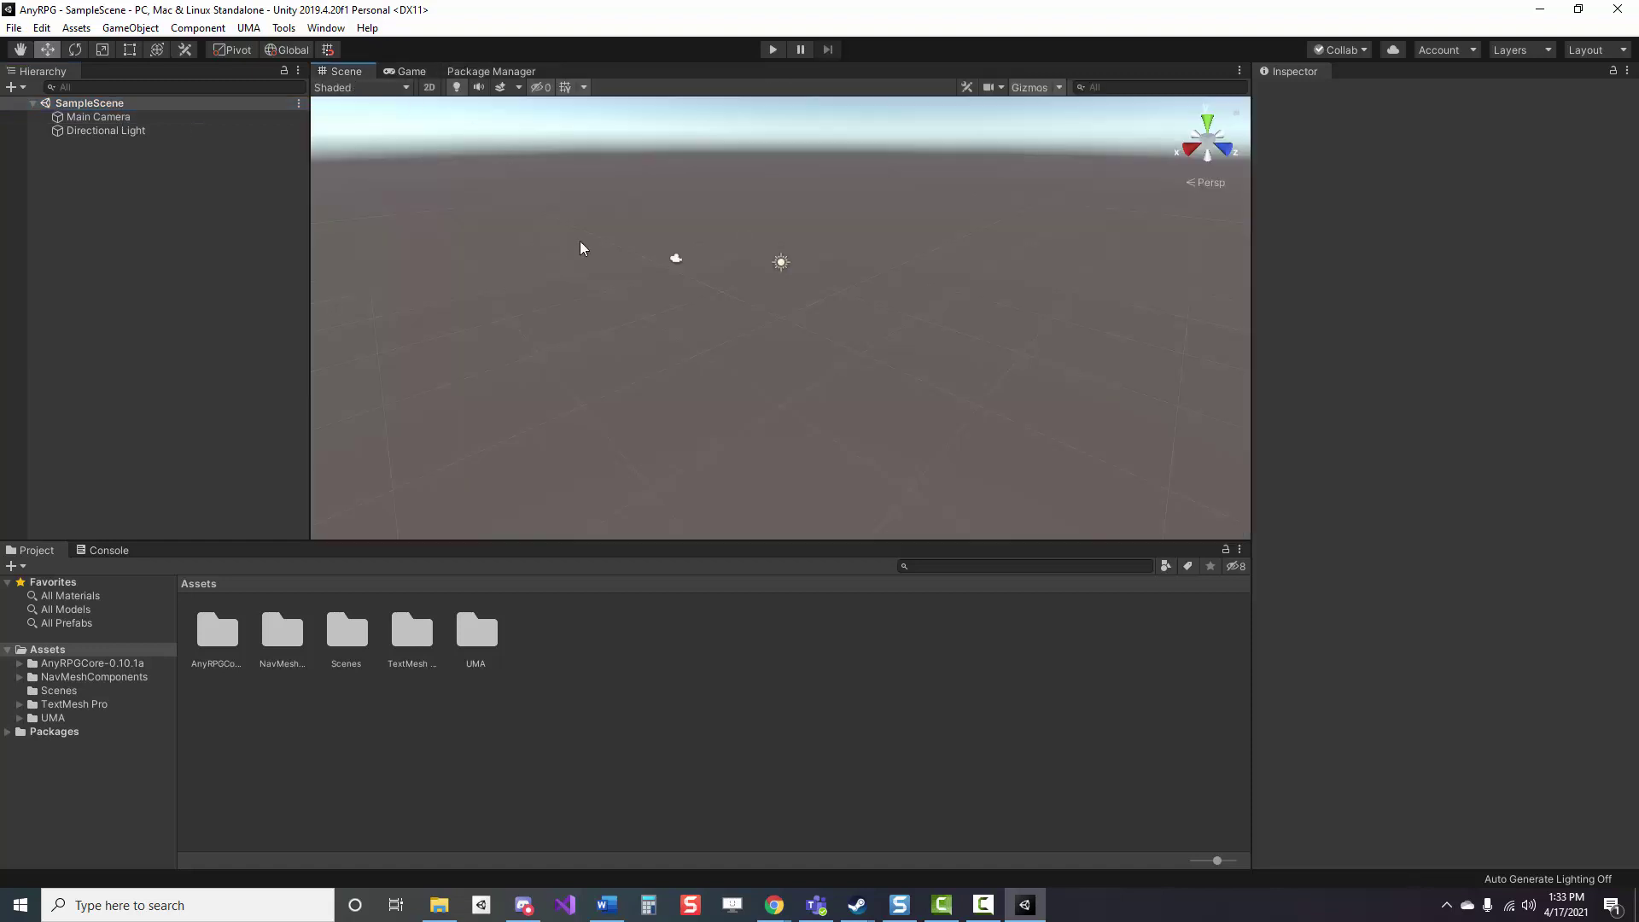
Step: Create a 3D Object > Plane in the SampleScene hierarchy
{"action": "right_click", "coordinate": [261, 229]}
{"action": "mouse_move", "coordinate": [329, 410]}
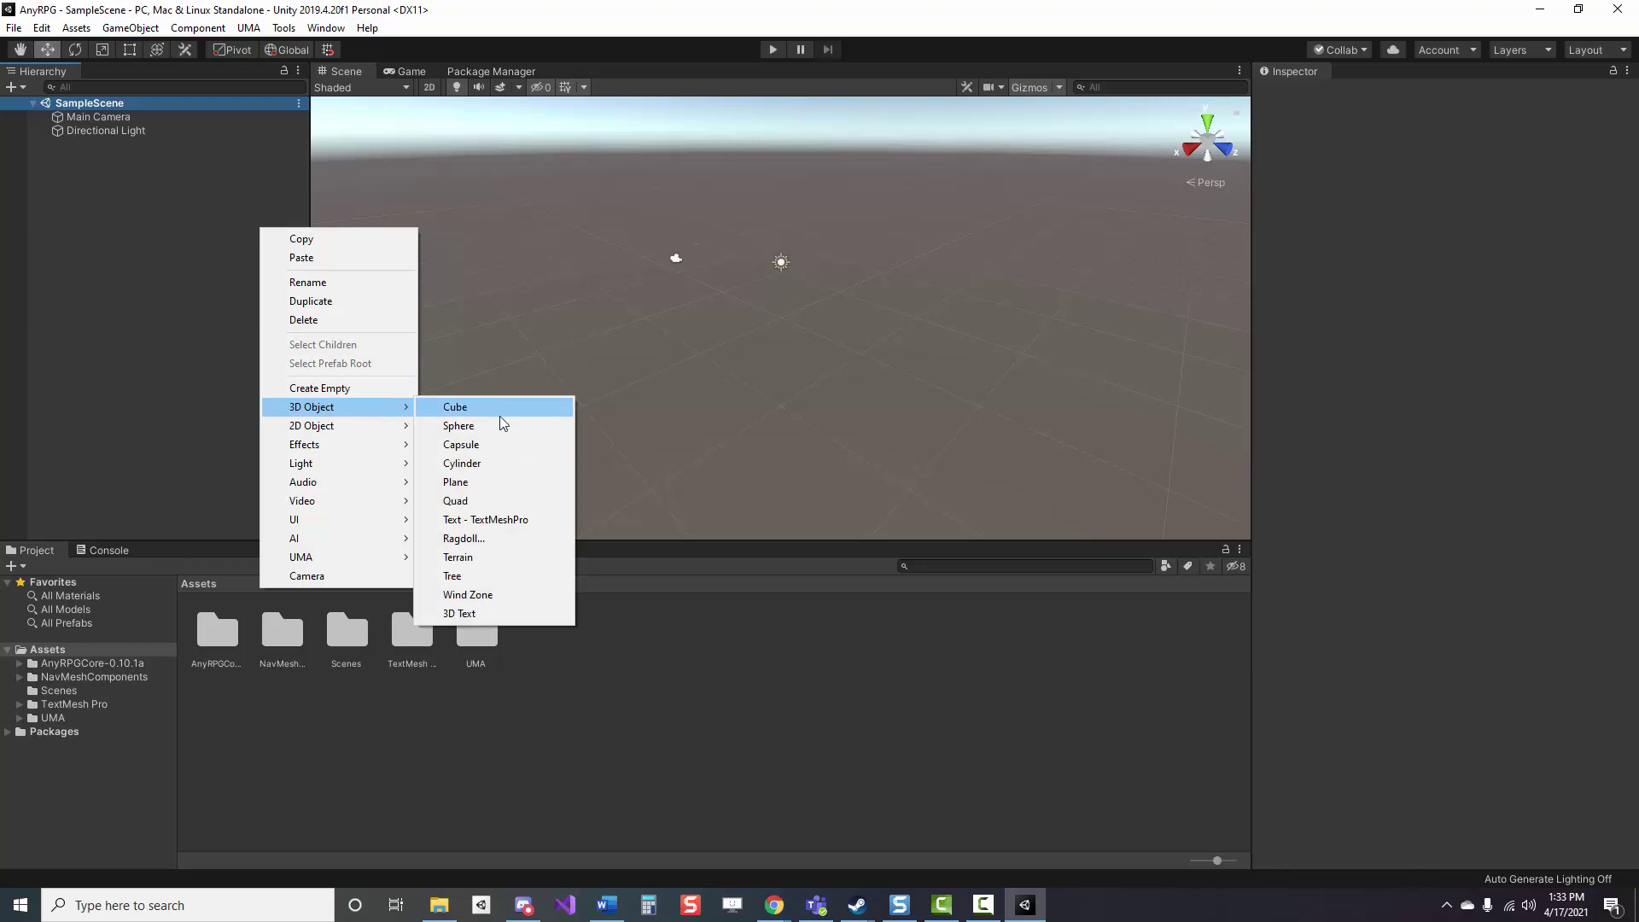
{"action": "left_click", "coordinate": [504, 482]}
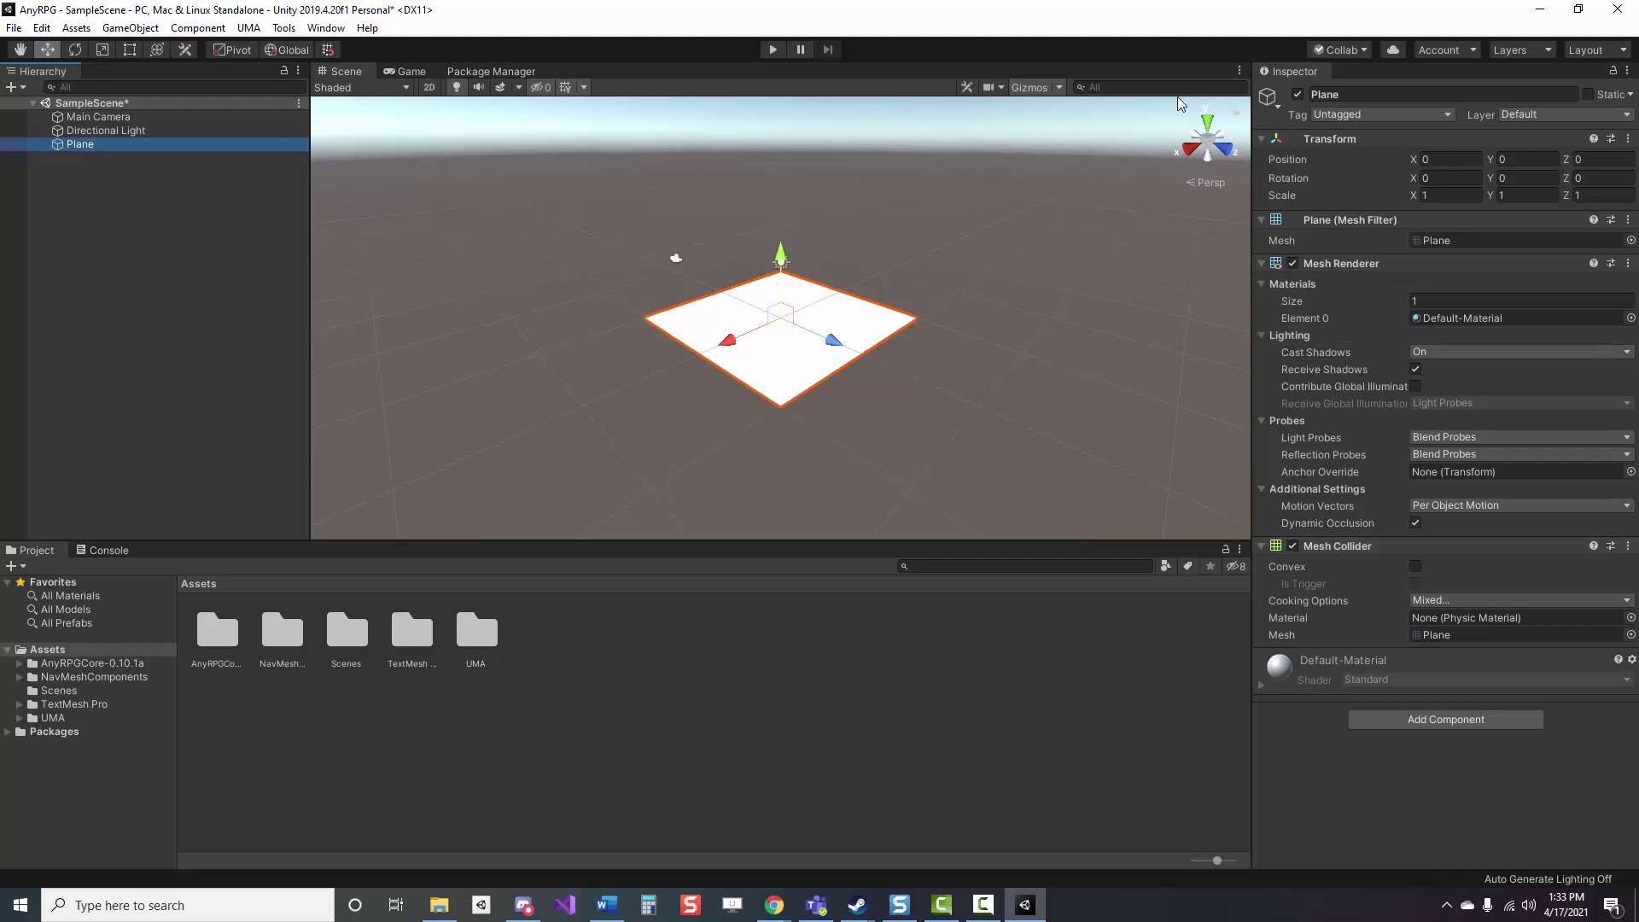
{"action": "left_click", "coordinate": [977, 578]}
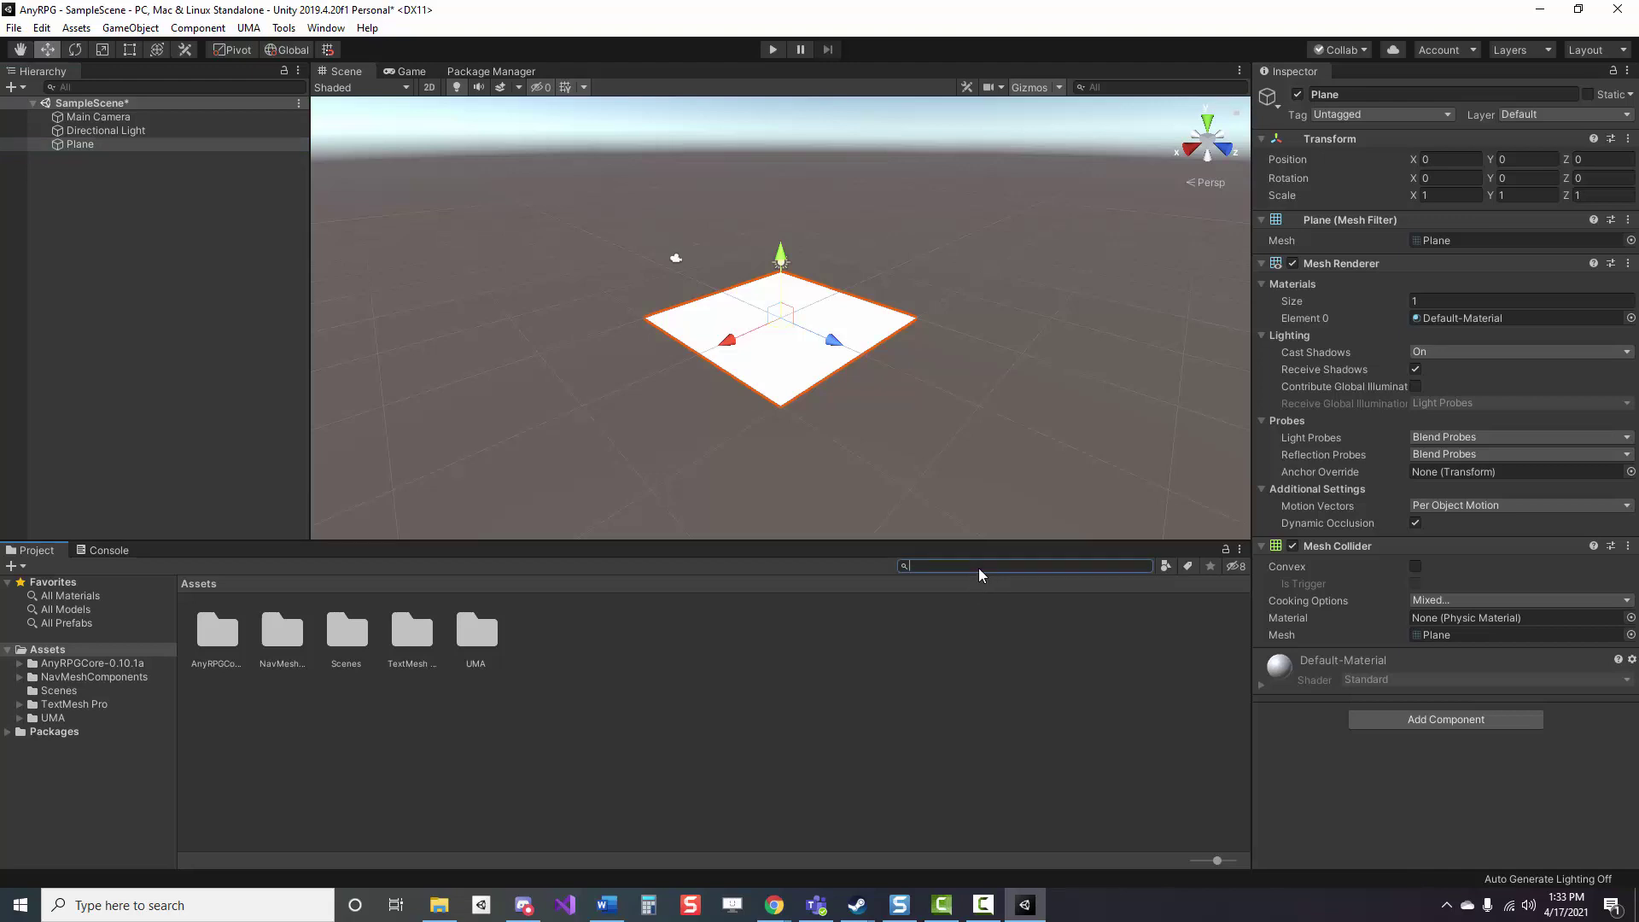
Step: Drag the GameManager prefab found by searching 'gam' into the Hierarchy, then search 'default spaw'
{"action": "type", "text": "game manager"}
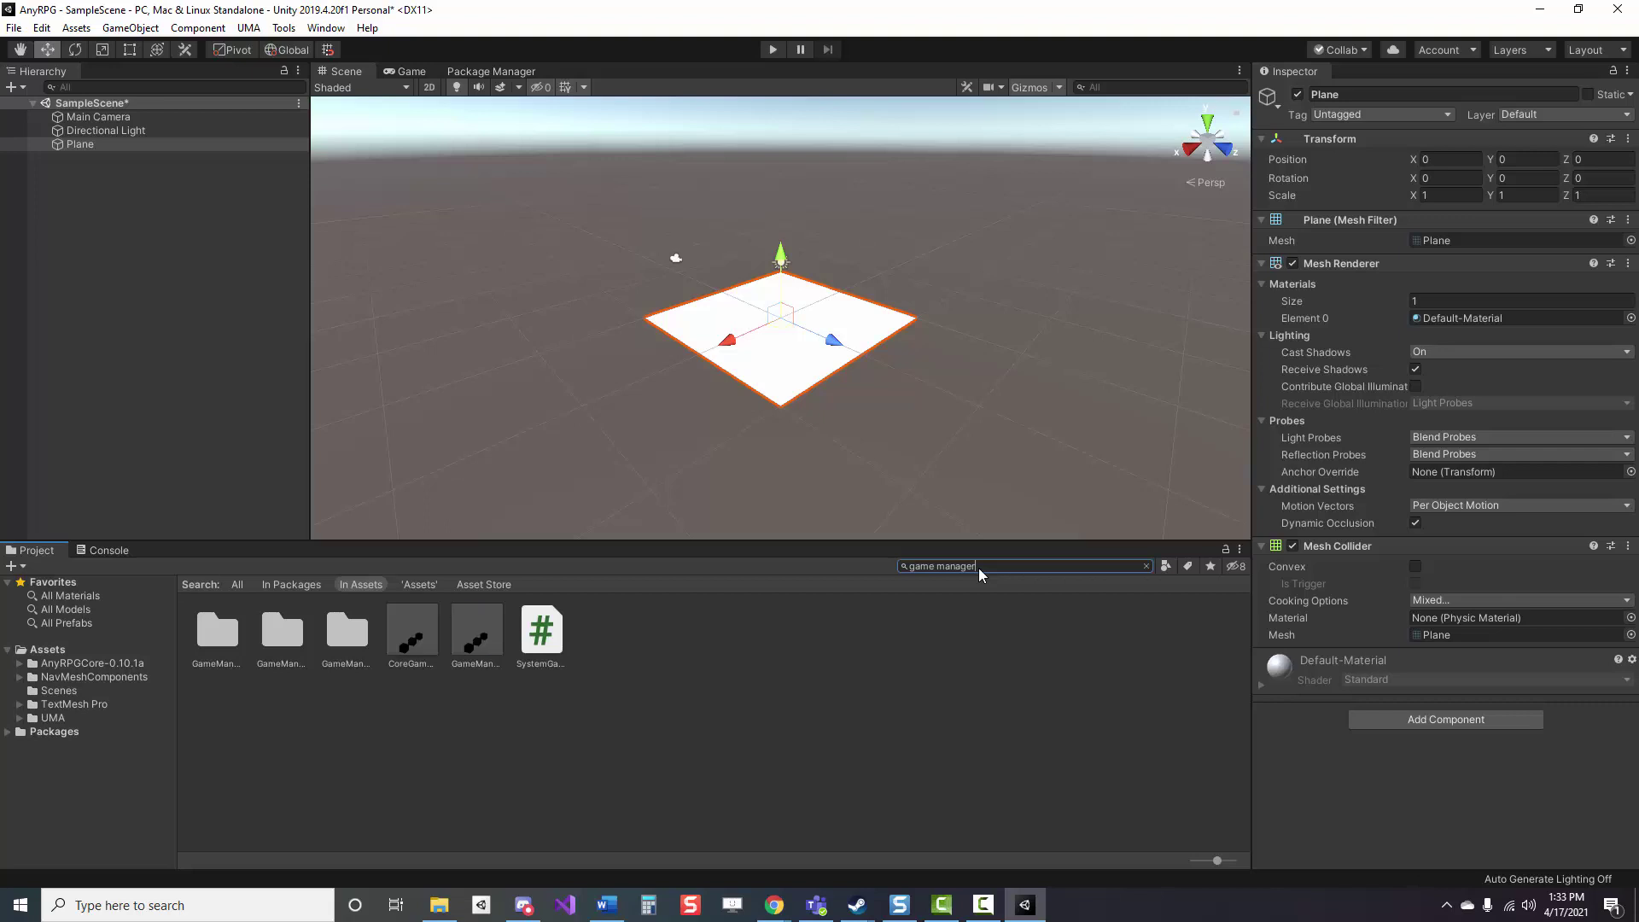
{"action": "left_click", "coordinate": [483, 642]}
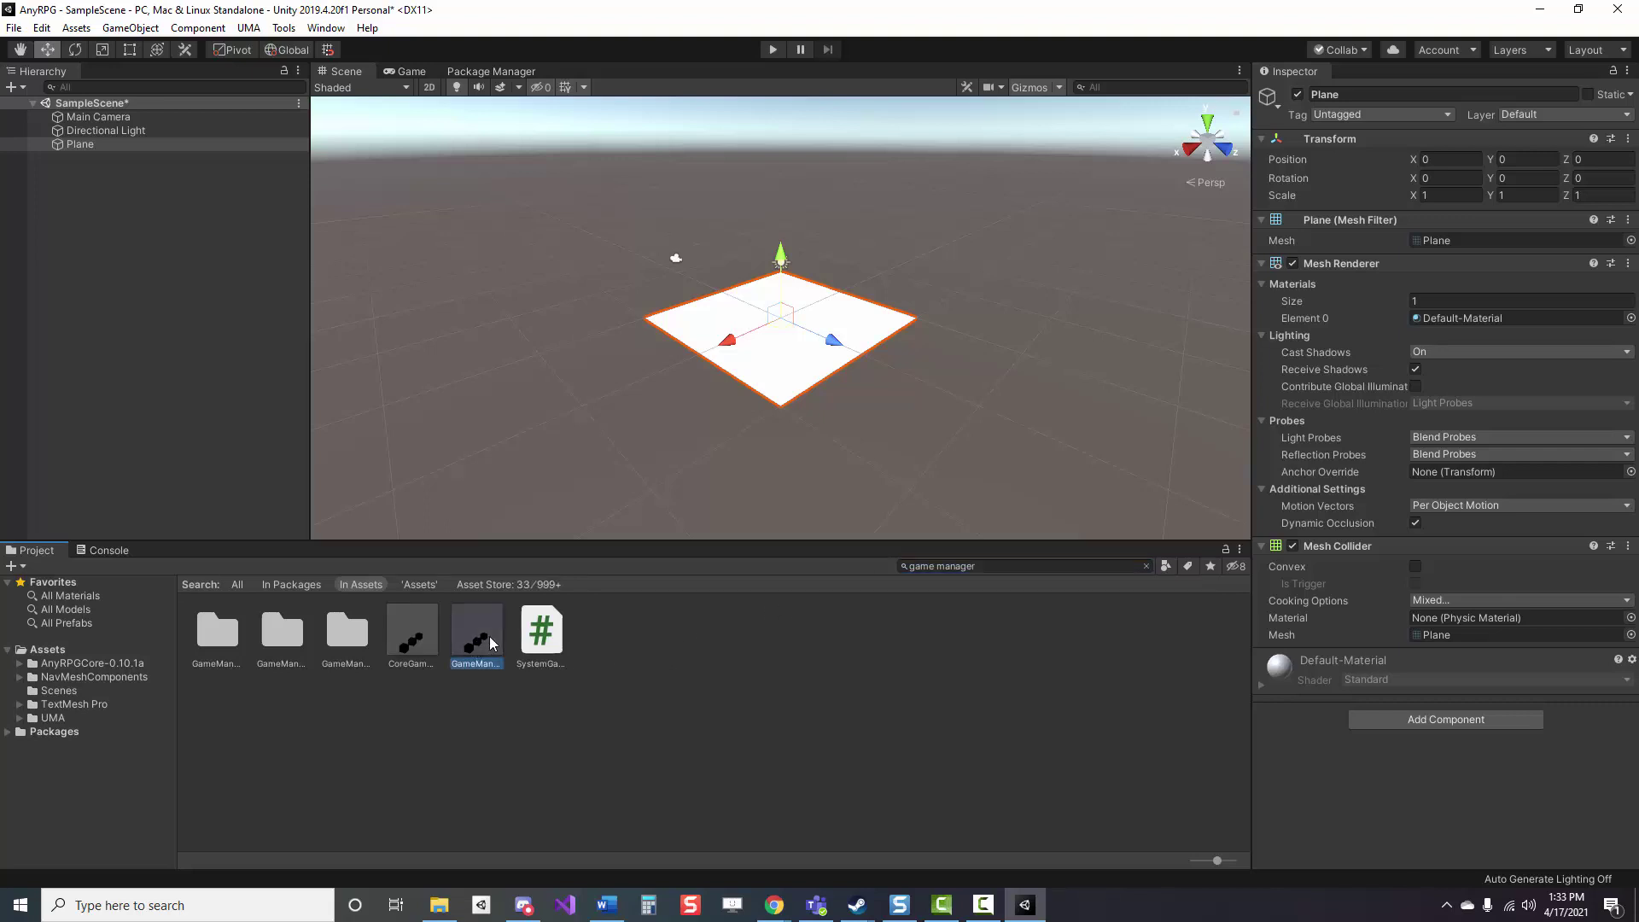
{"action": "left_click", "coordinate": [66, 211]}
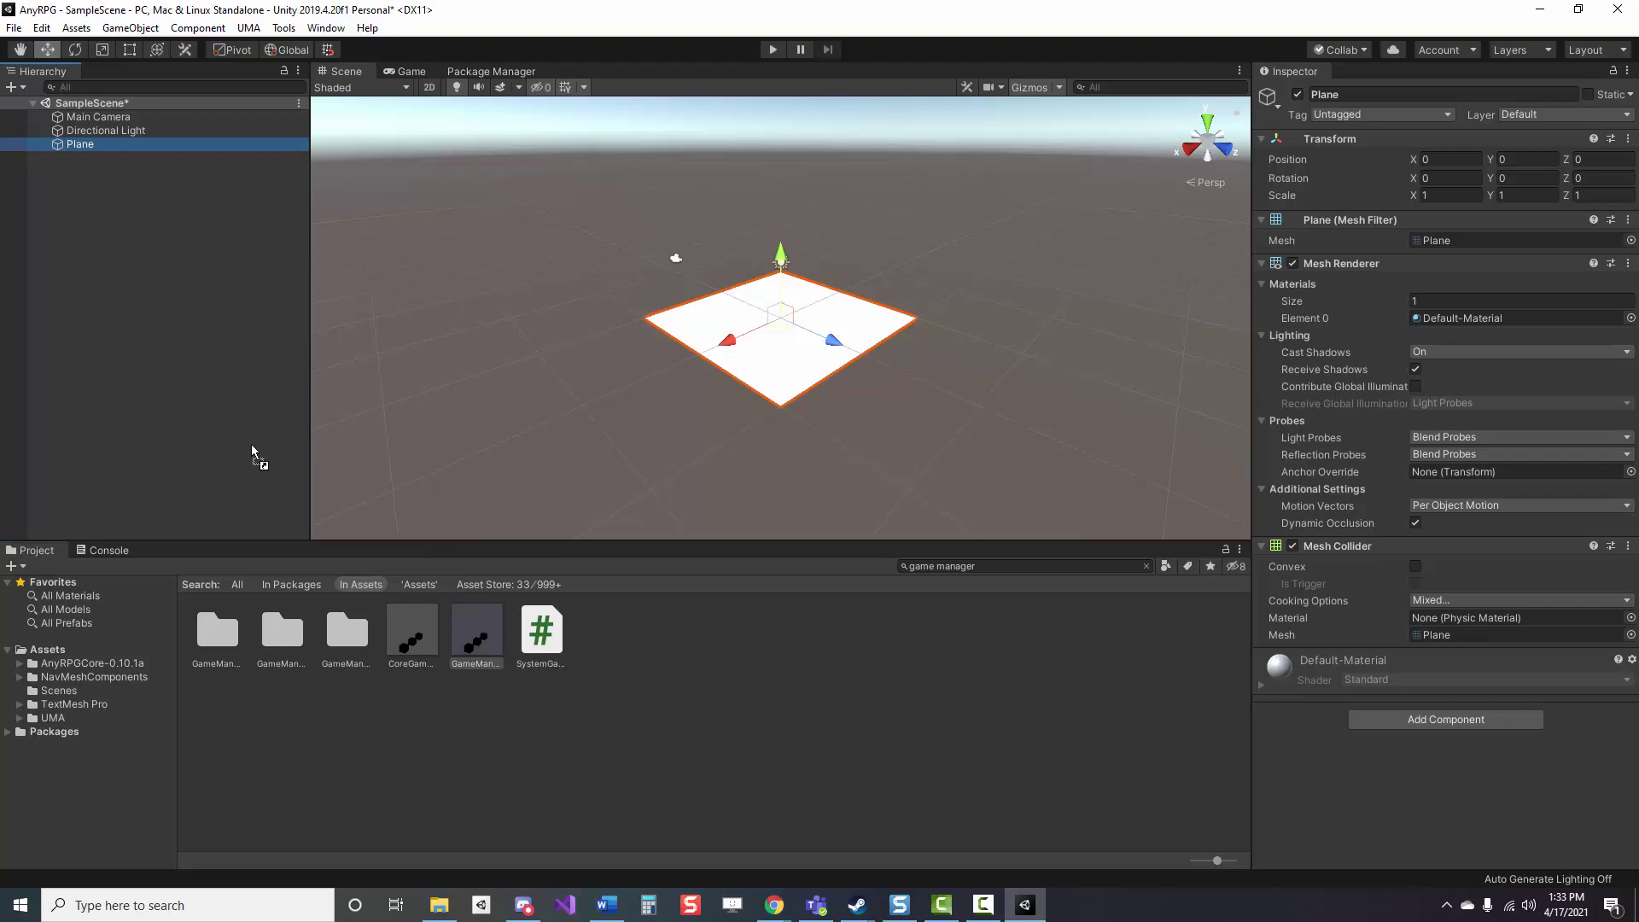
{"action": "left_click_drag", "start_coordinate": [250, 444], "coordinate": [251, 444]}
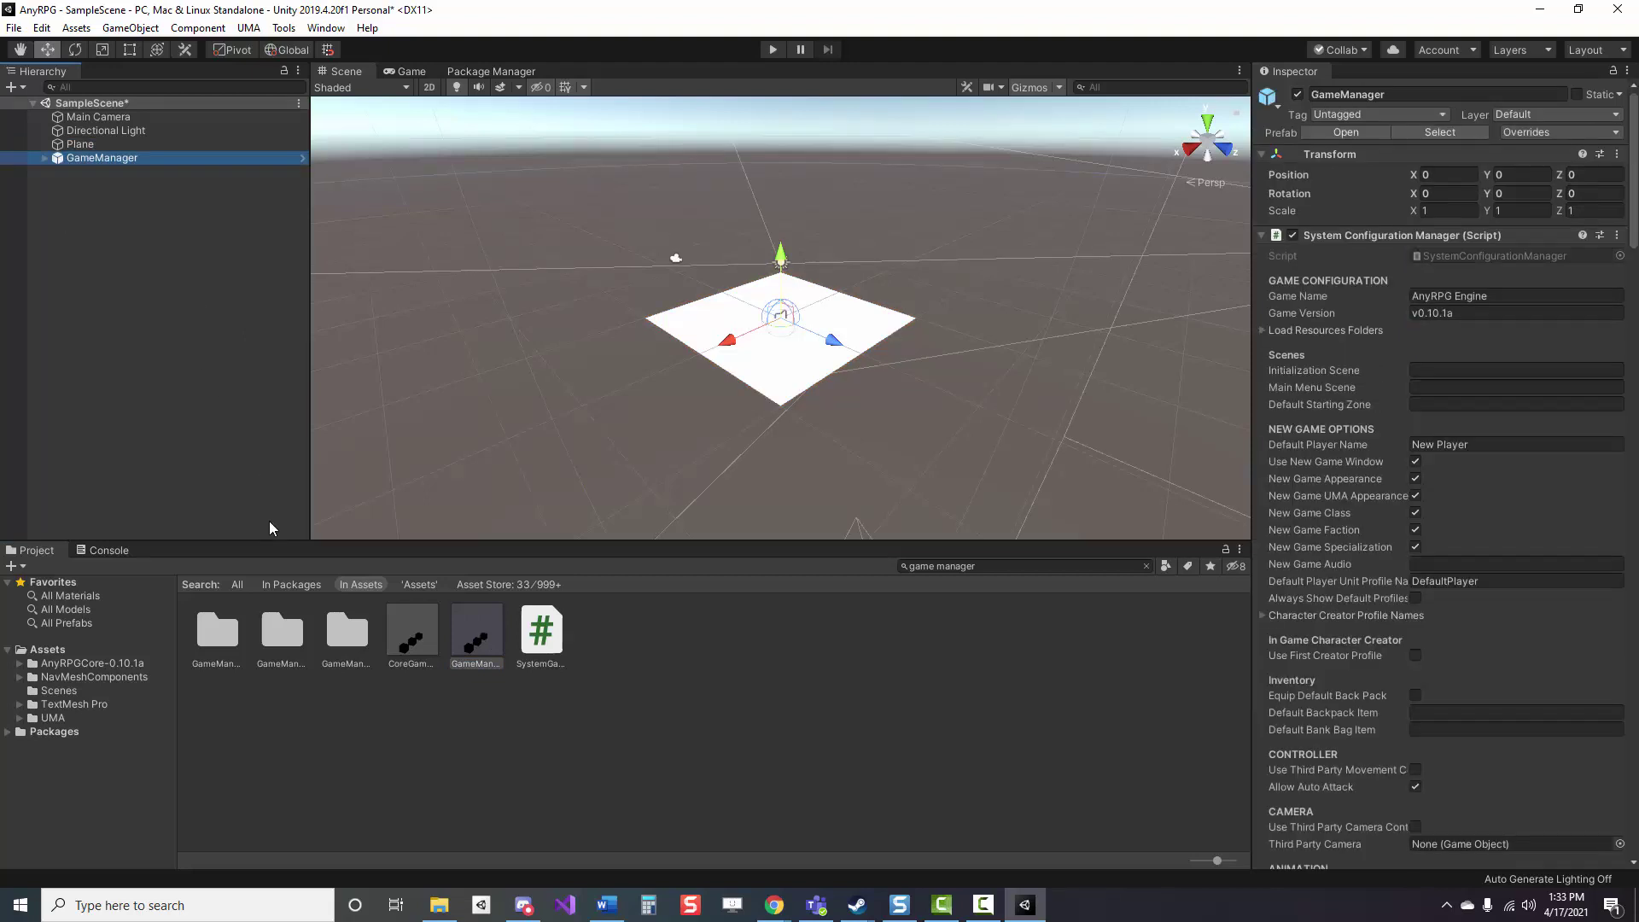
{"action": "left_click_drag", "start_coordinate": [982, 566], "coordinate": [825, 566]}
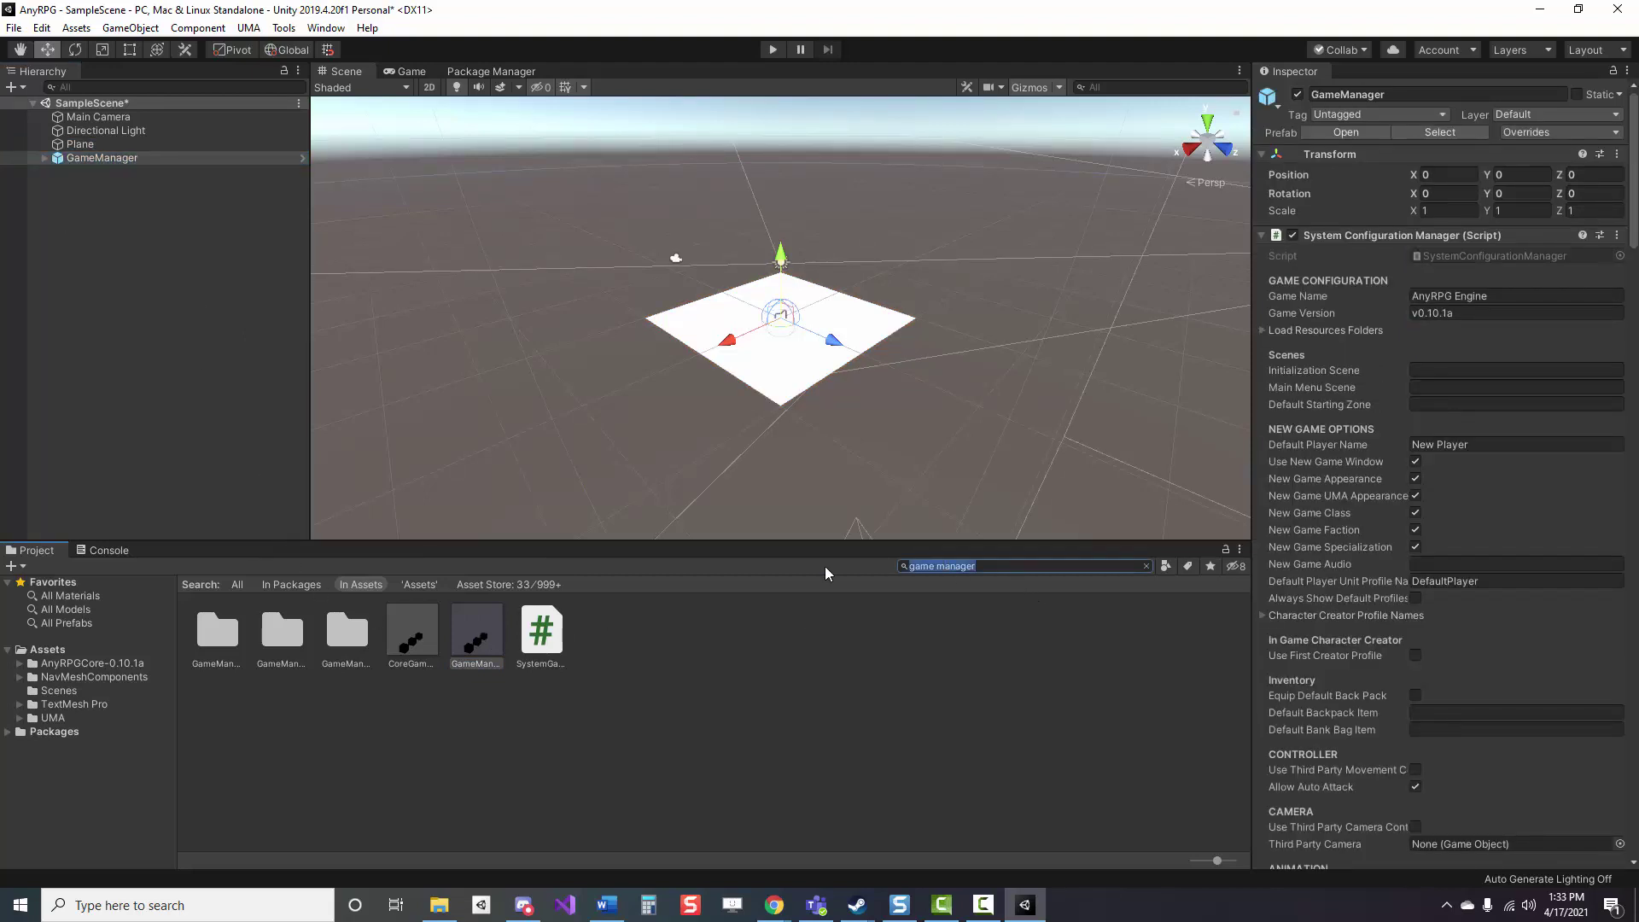
{"action": "type", "text": "default spaw"}
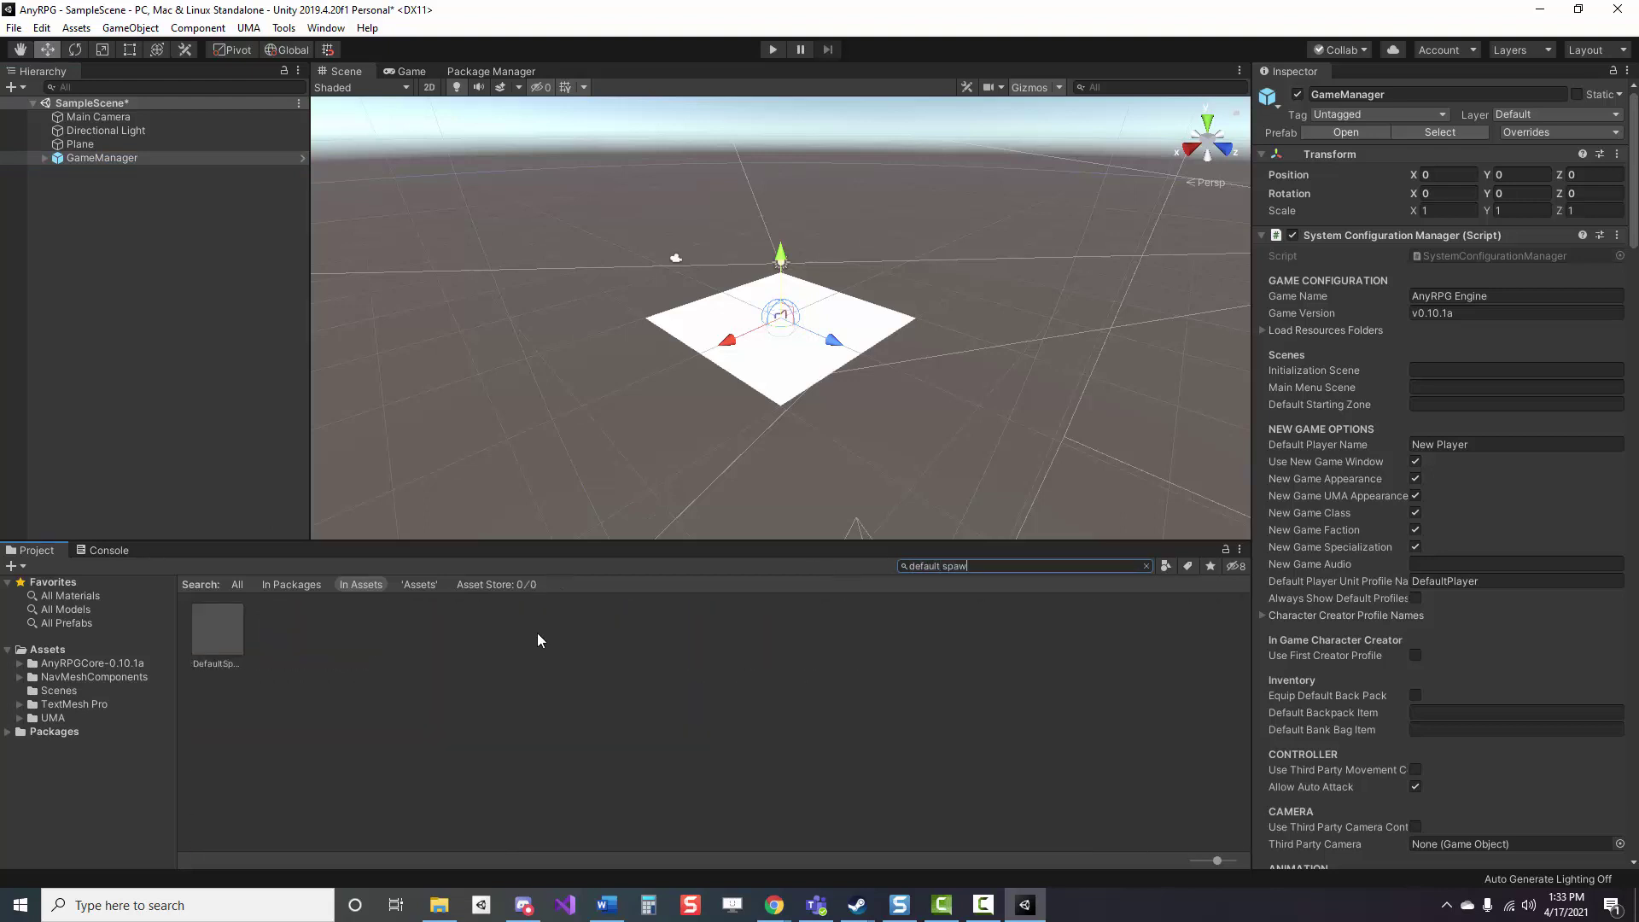
Step: Place the DefaultSpawnLocation prefab on the plane and revert its position to 0,0,0
{"action": "left_click_drag", "start_coordinate": [218, 629], "coordinate": [781, 323]}
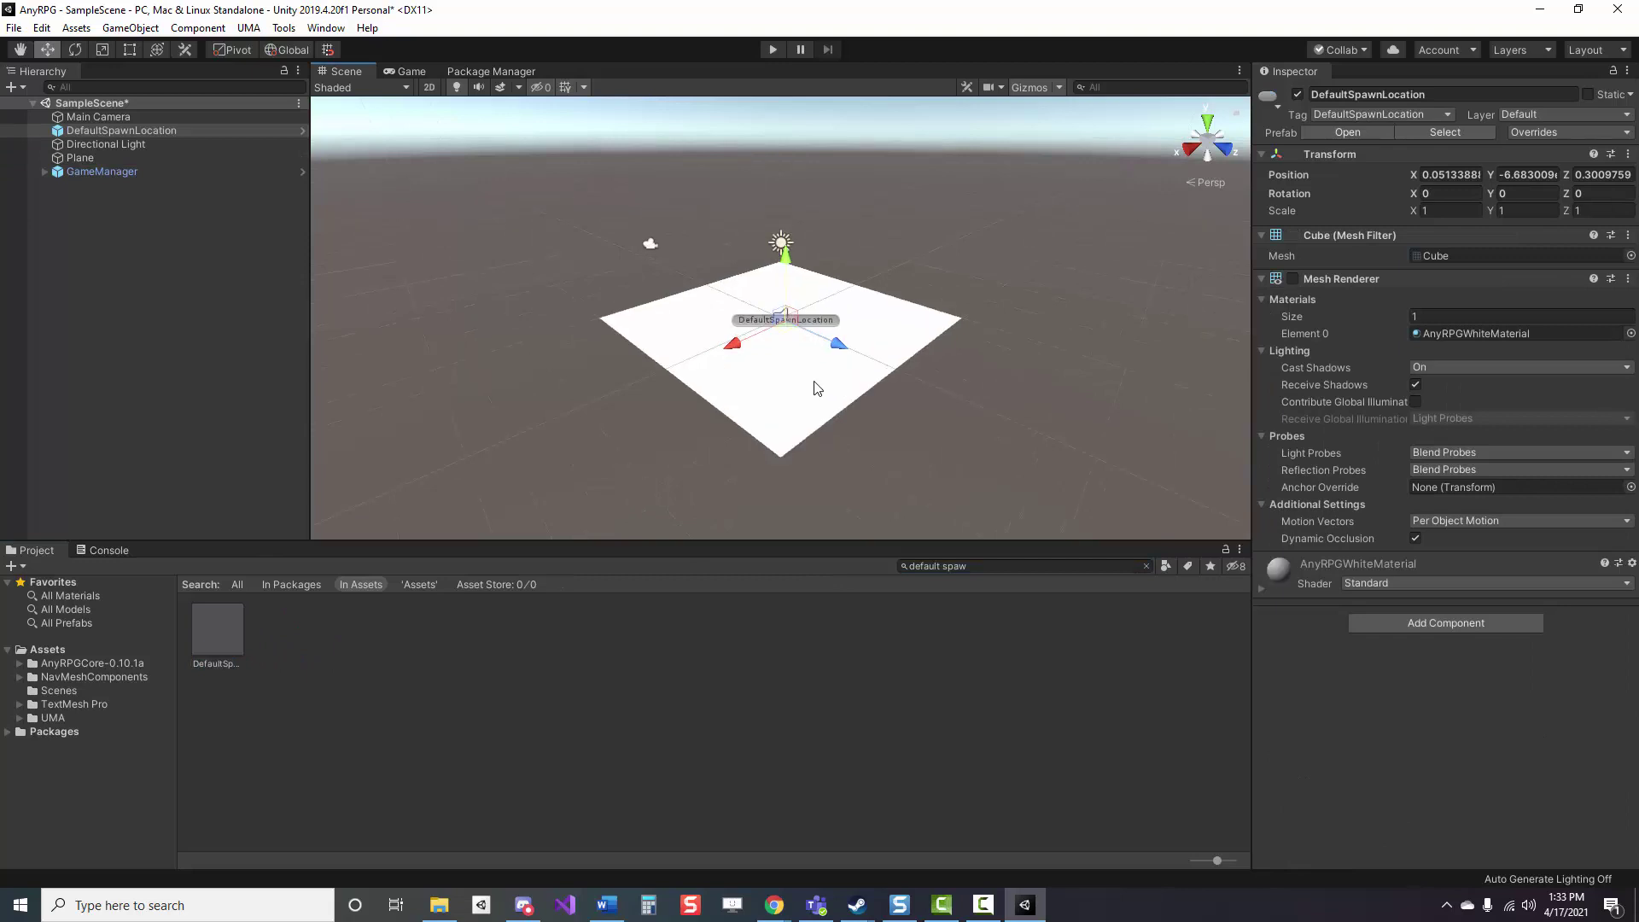
{"action": "scroll", "coordinate": [817, 389], "scroll_direction": "up", "scroll_amount": 4}
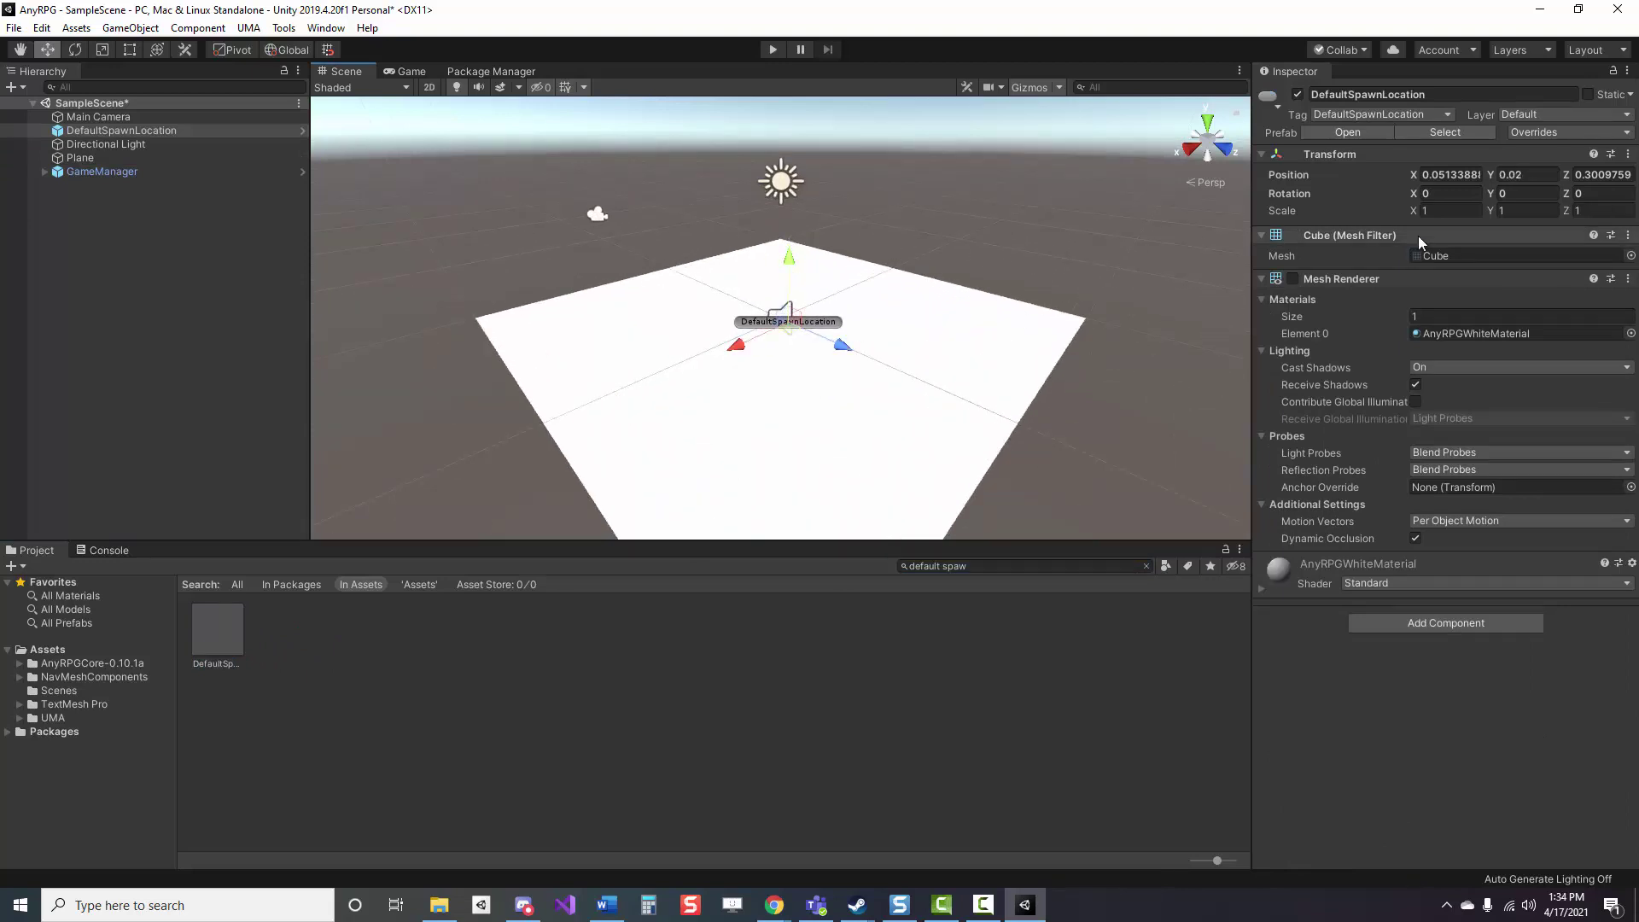
{"action": "right_click", "coordinate": [1424, 175]}
{"action": "left_click", "coordinate": [1438, 202]}
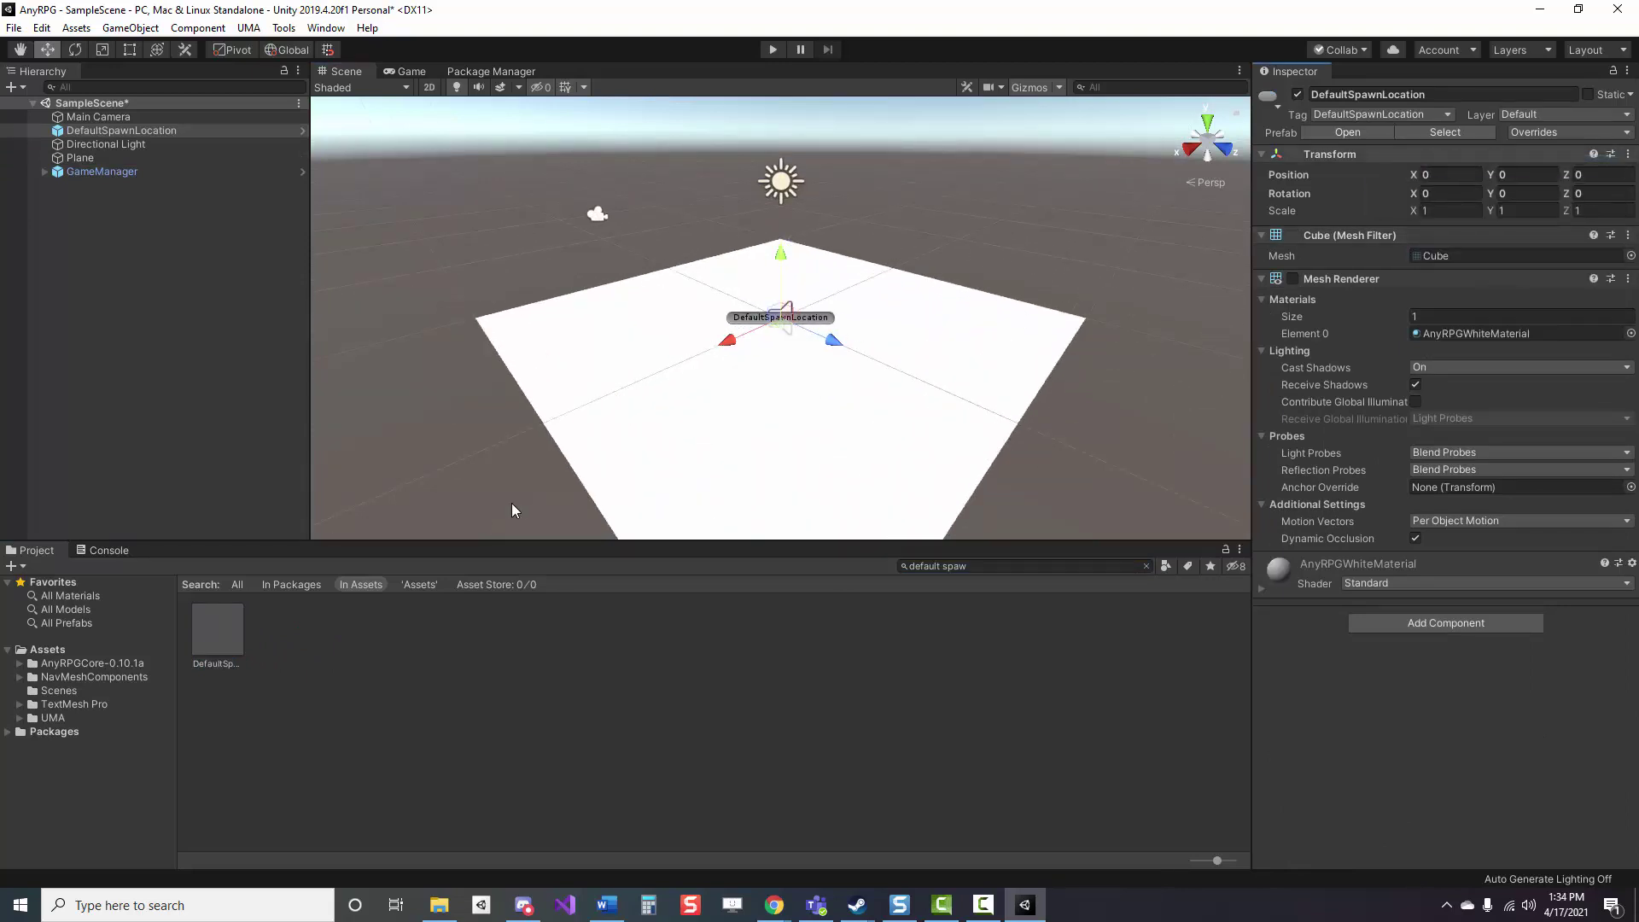
Step: Deactivate the Main Camera in SampleScene
{"action": "left_click", "coordinate": [104, 117]}
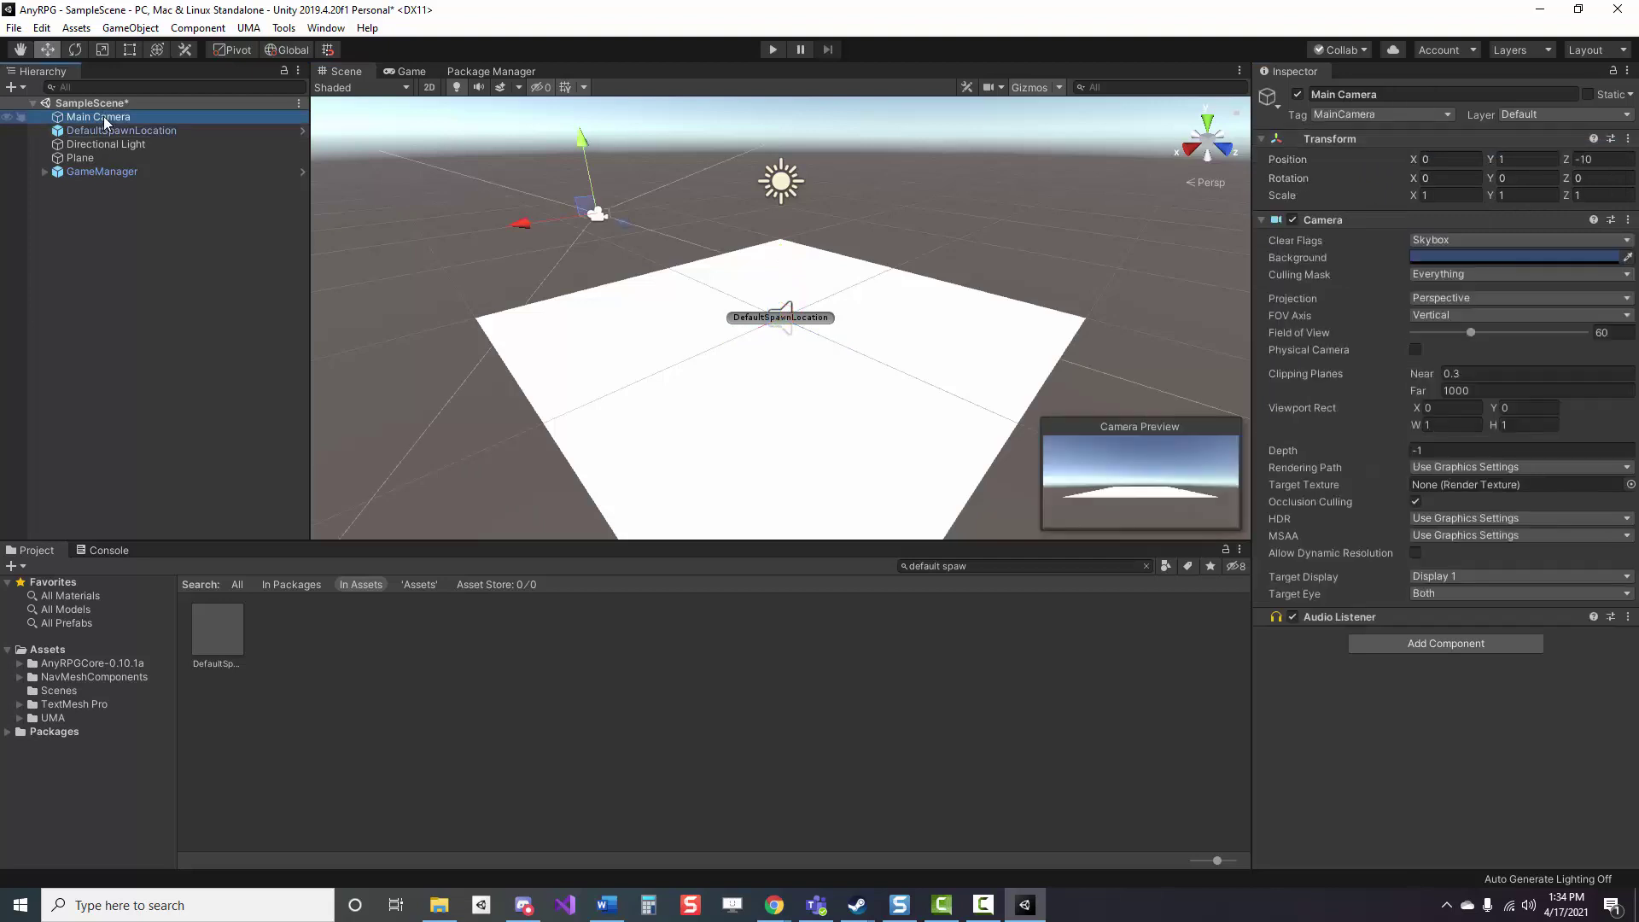
{"action": "left_click", "coordinate": [1297, 94]}
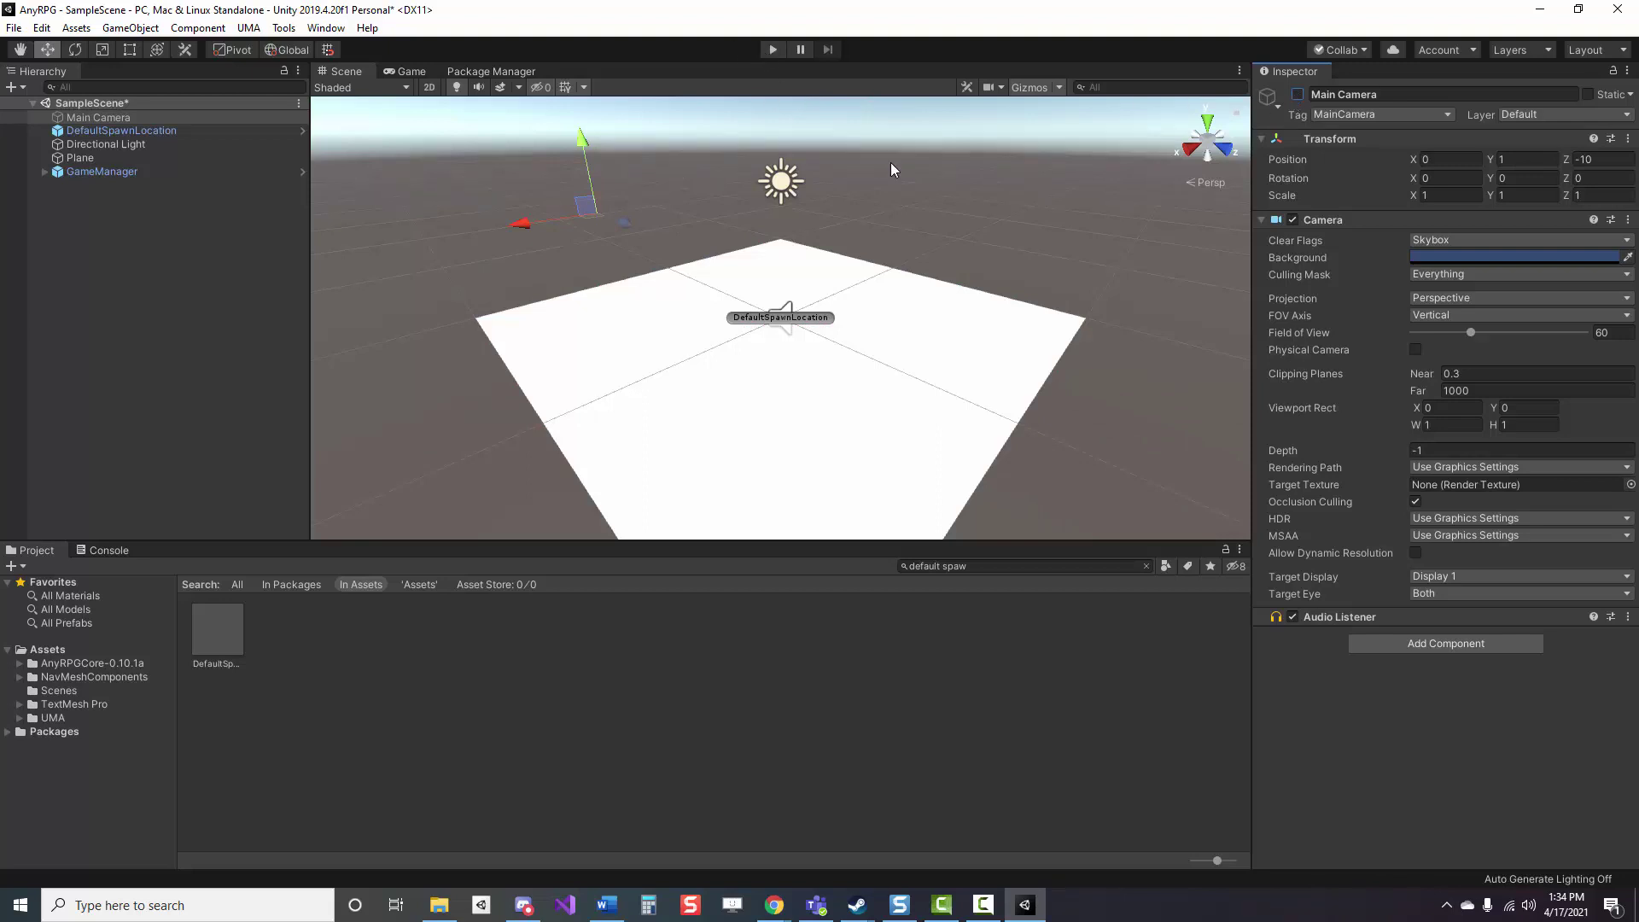
{"action": "left_click", "coordinate": [864, 122]}
Step: Enter Play mode and walk the New Player across the plane with the A and S keys
{"action": "left_click", "coordinate": [771, 50]}
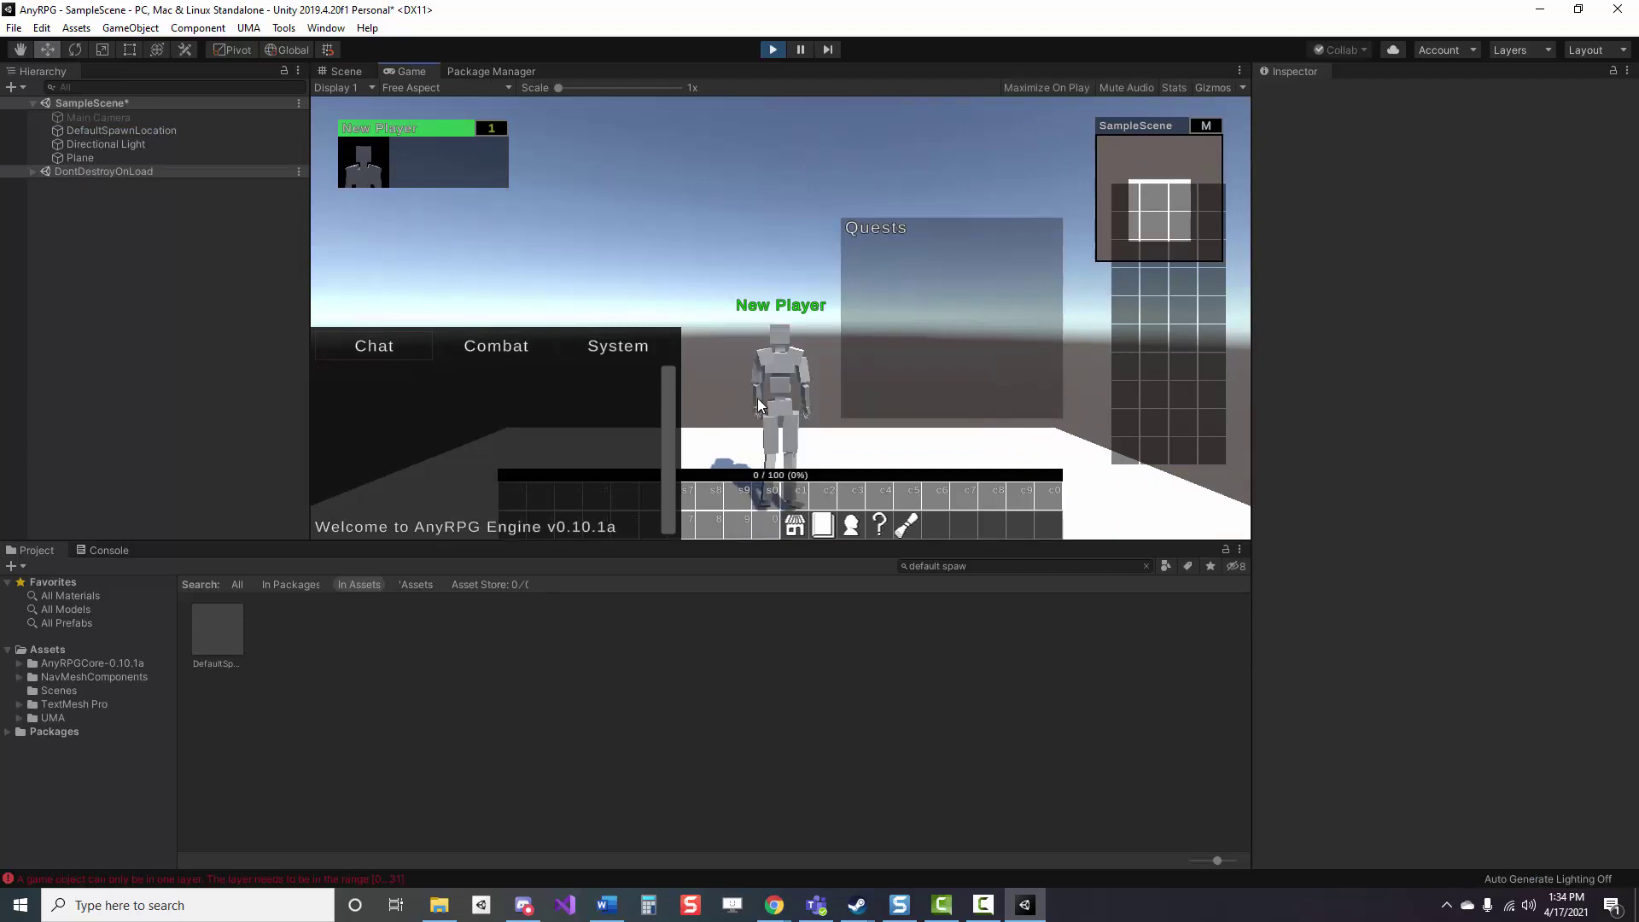
{"action": "key", "text": "a"}
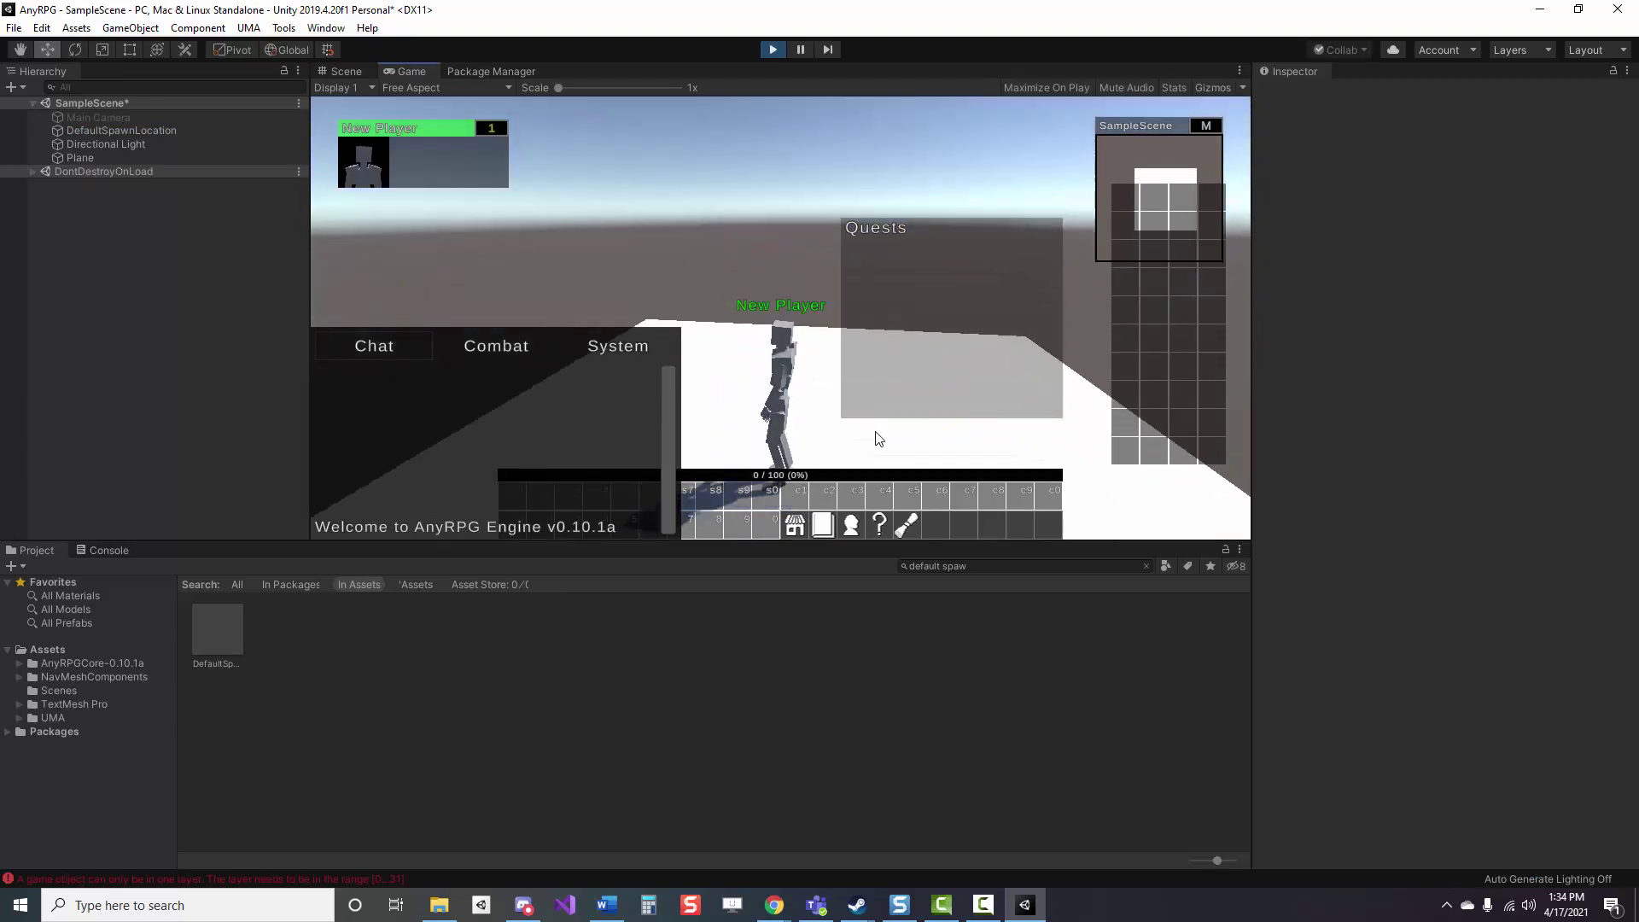
{"action": "key", "text": "s"}
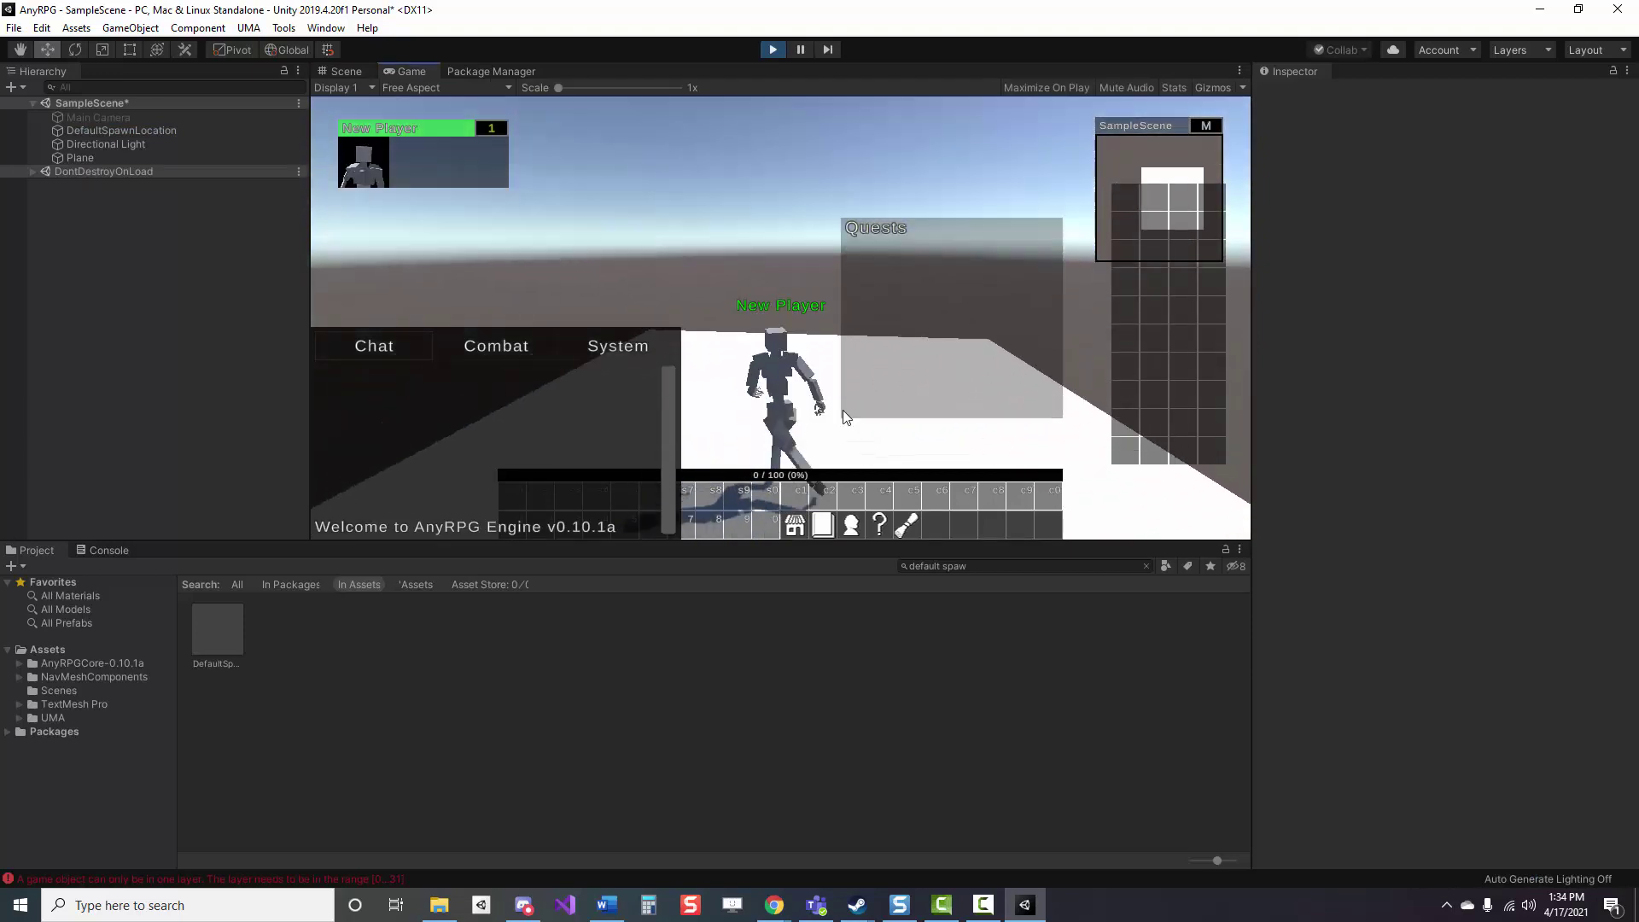